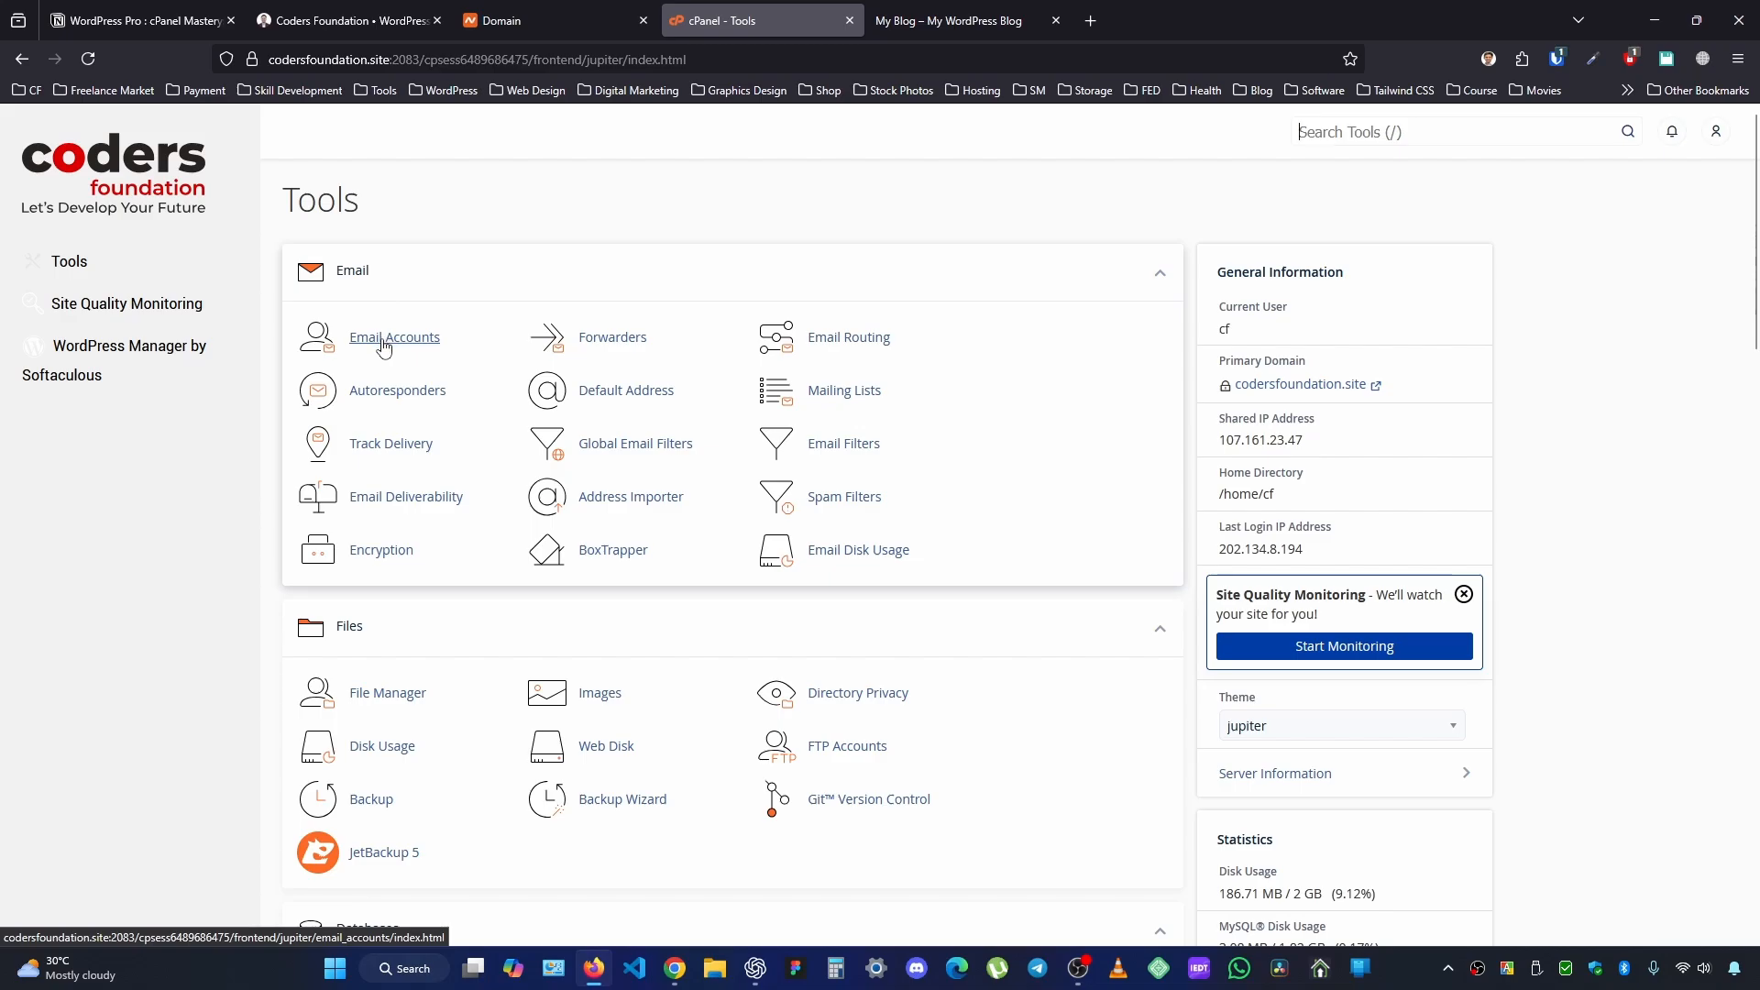
Open the Email Accounts page from the Tools page in a new browser tab
right_click(383, 346)
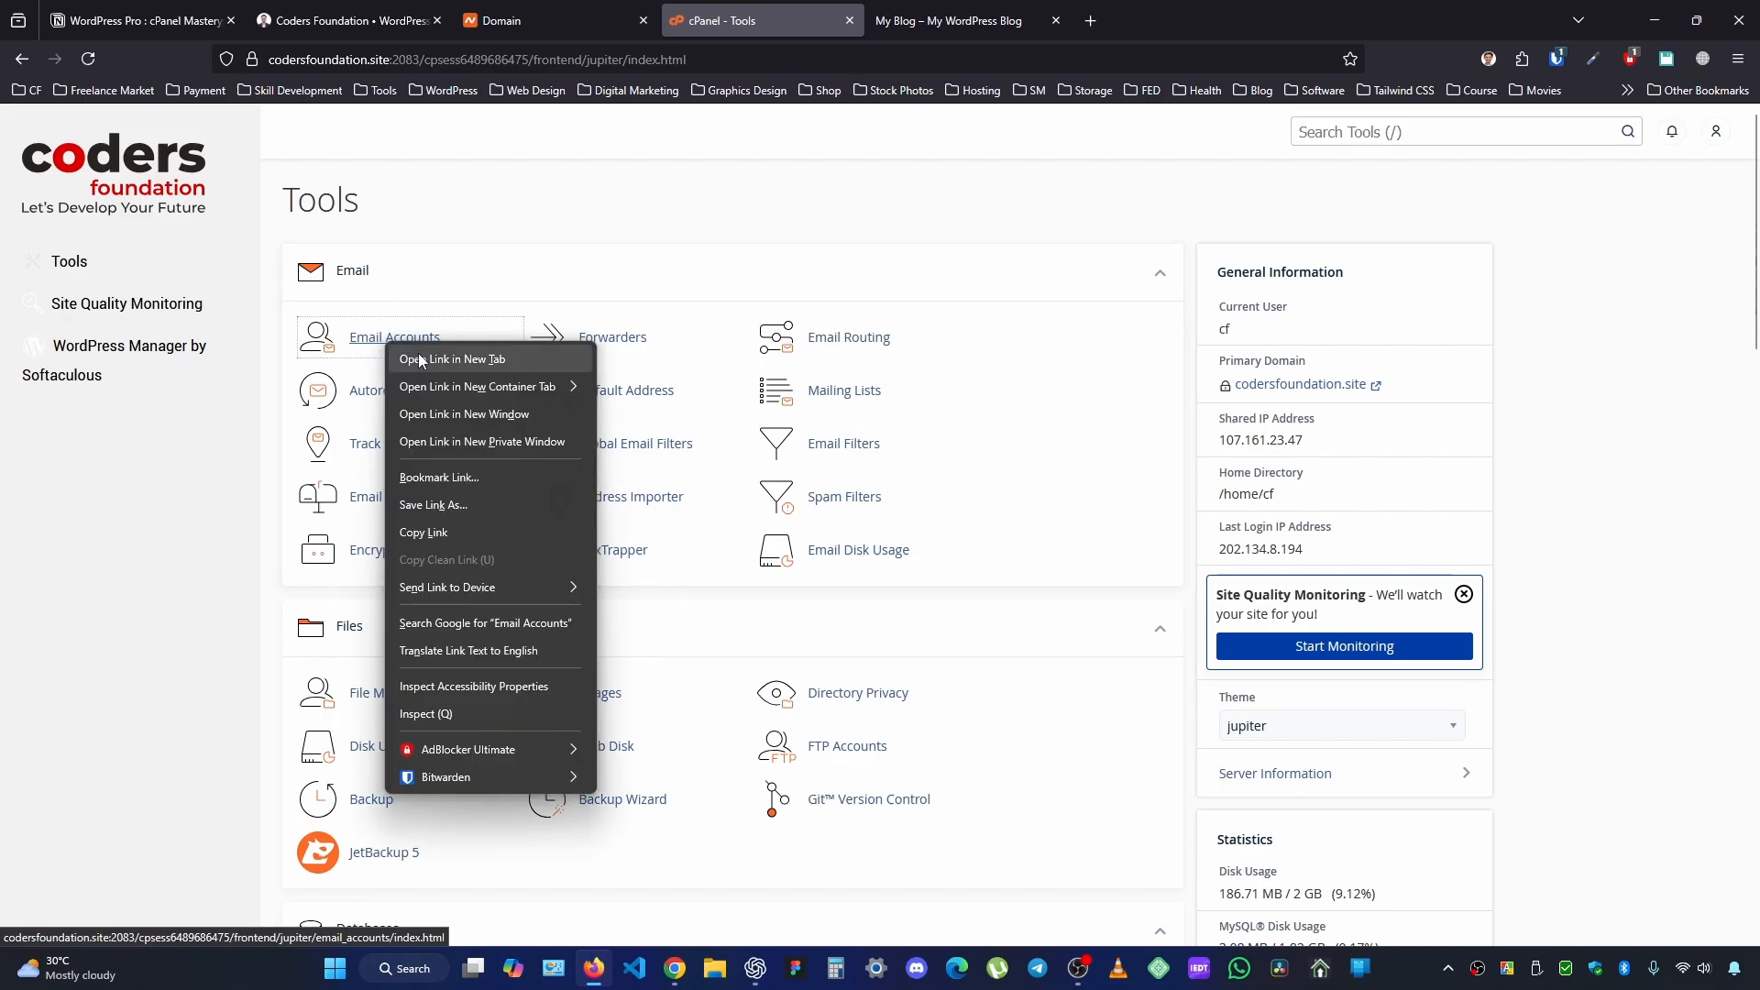
click(464, 358)
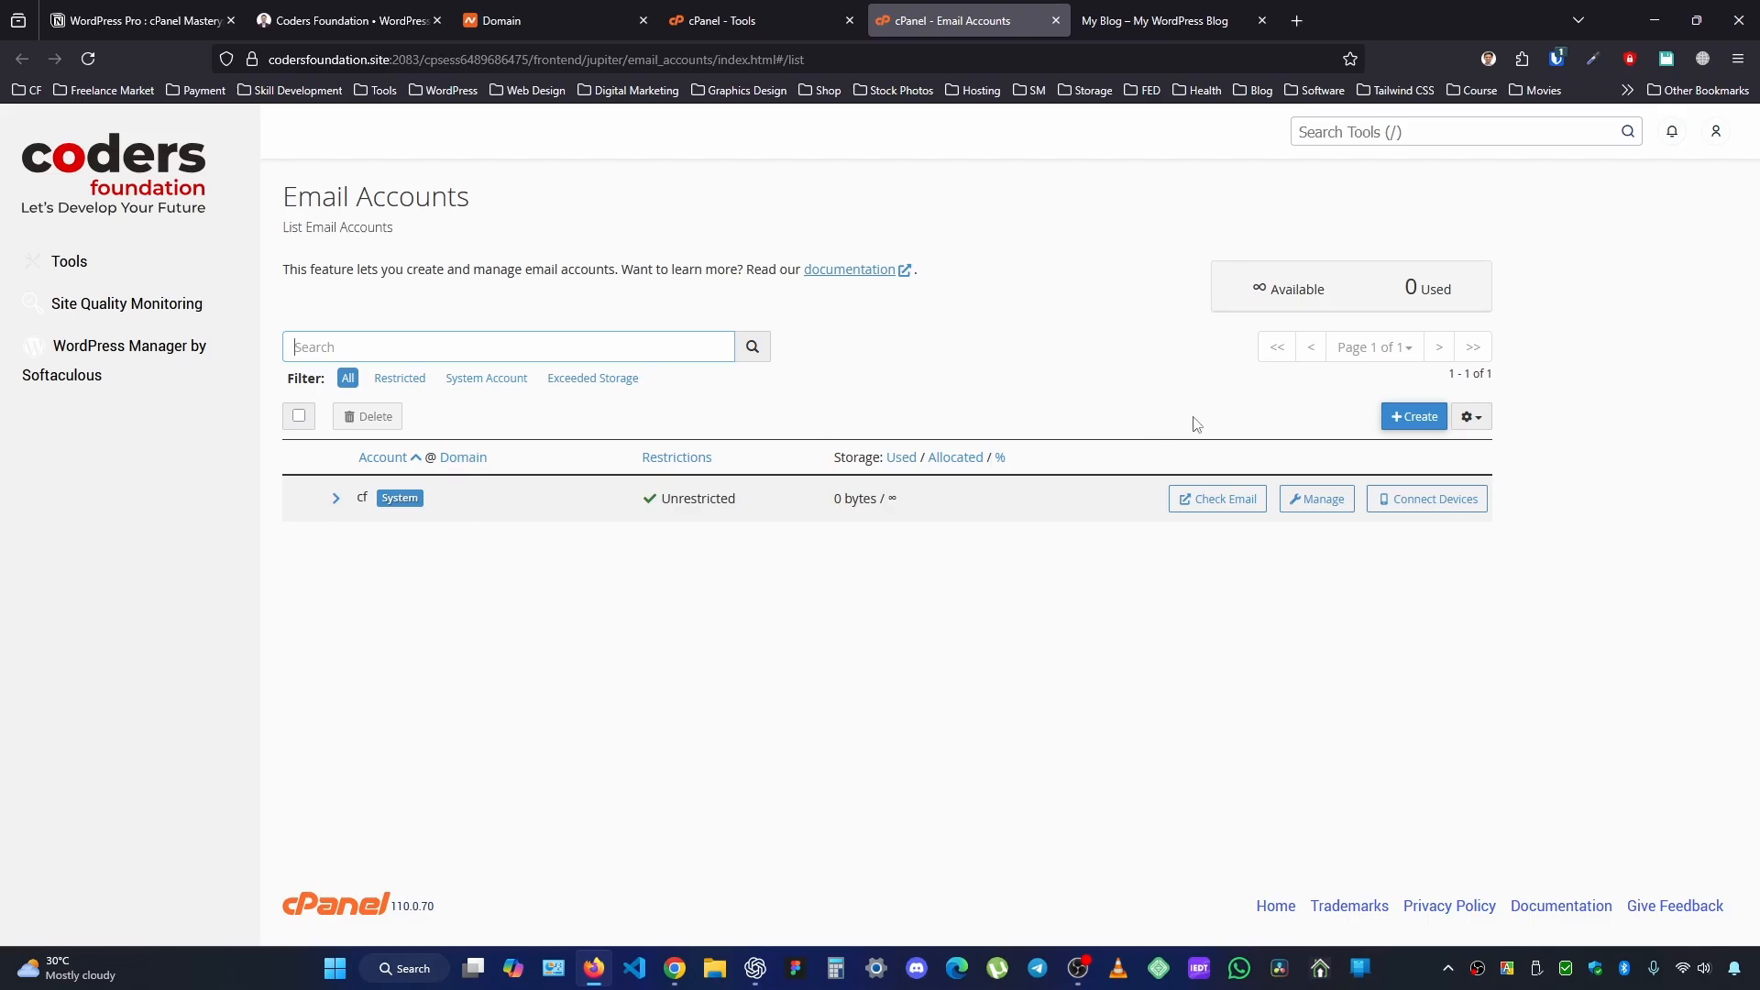
Start a new email account with the username 'contact'
click(1414, 417)
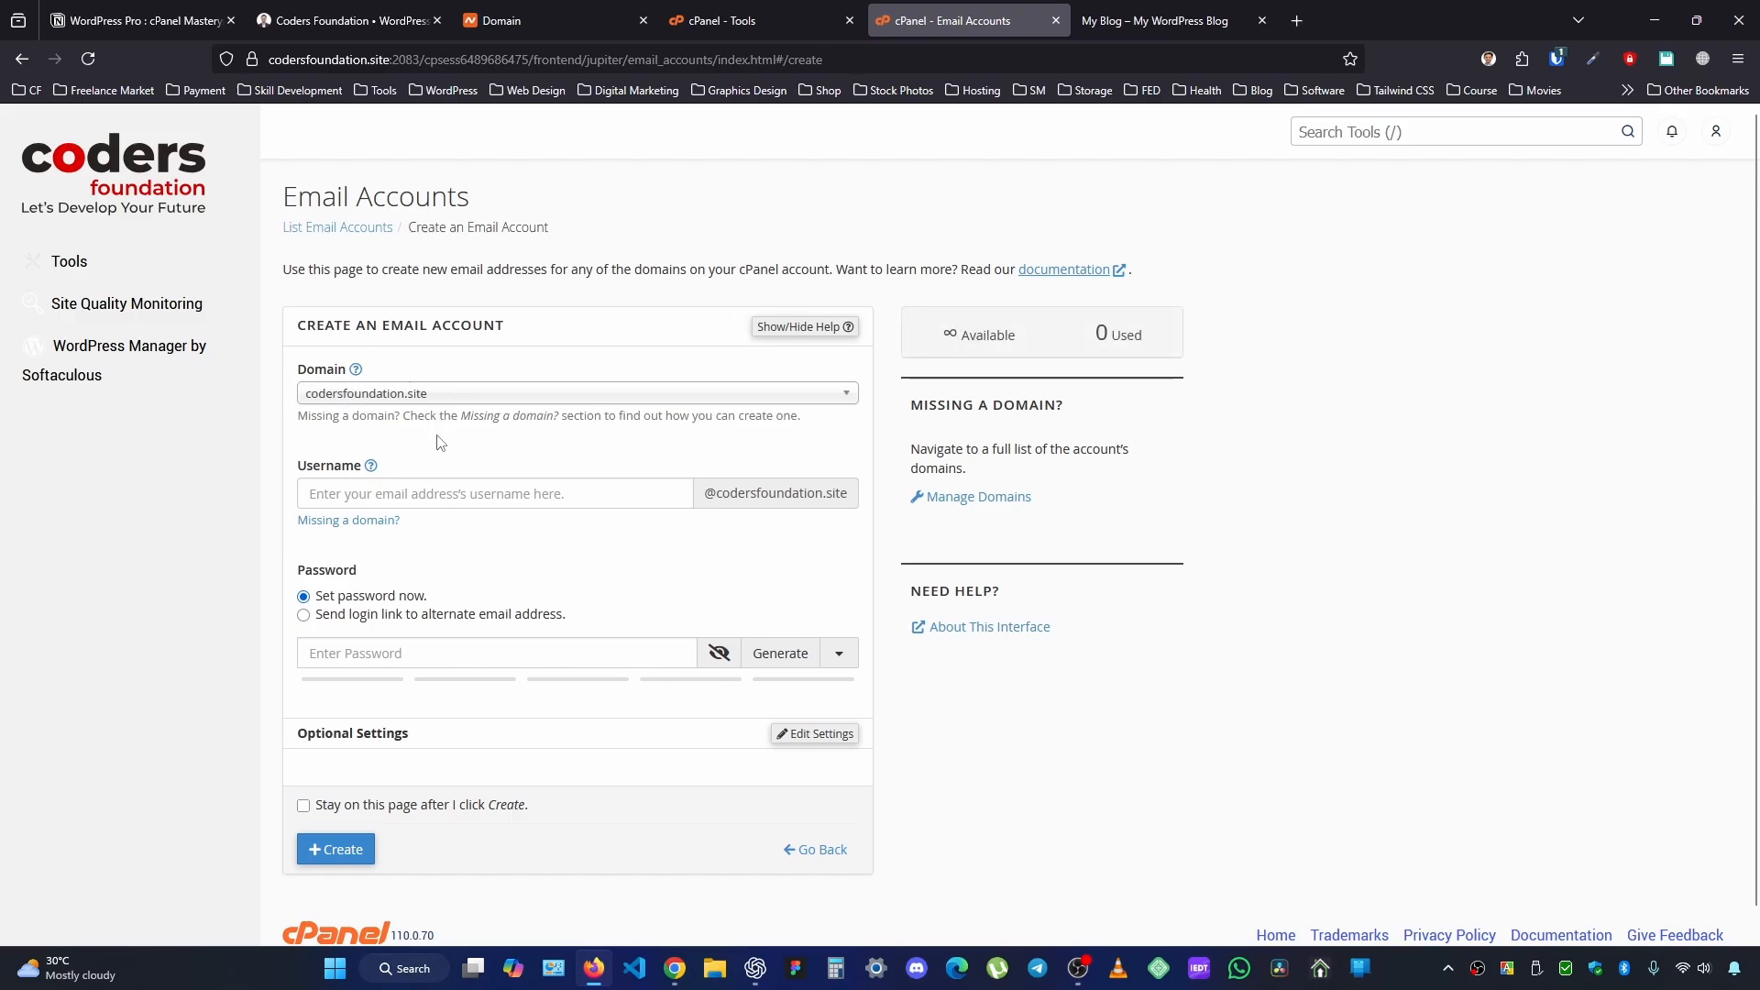
click(365, 497)
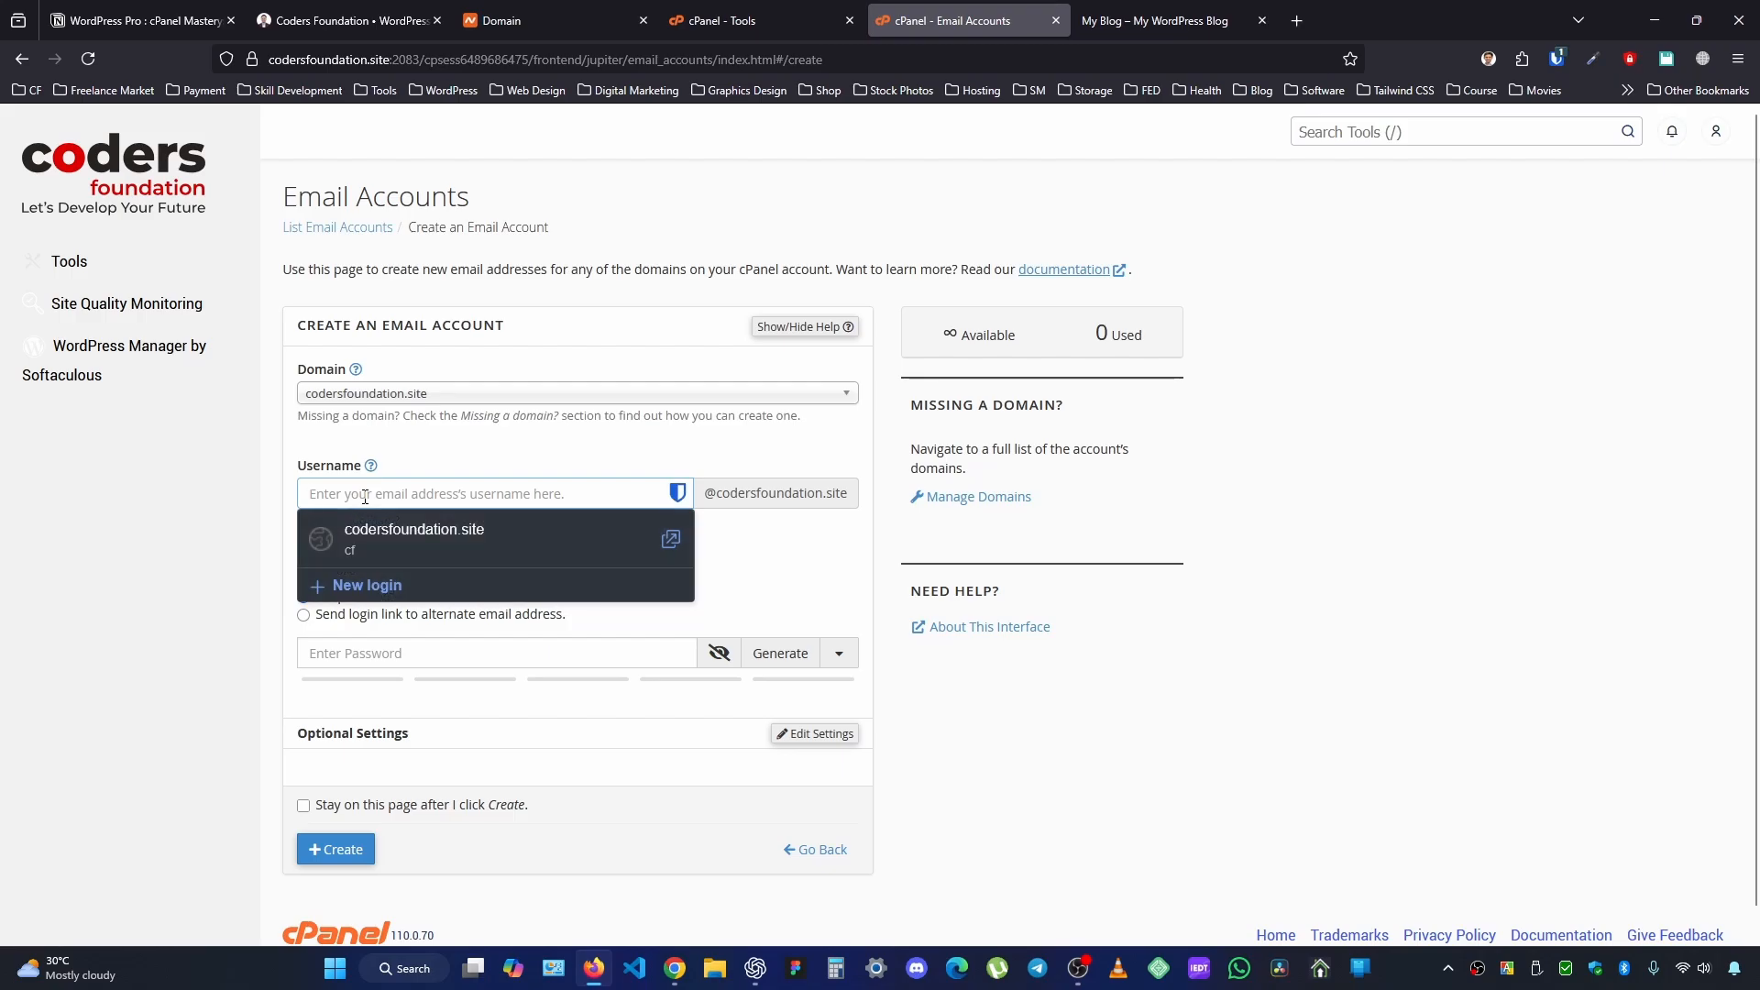
text(contact)
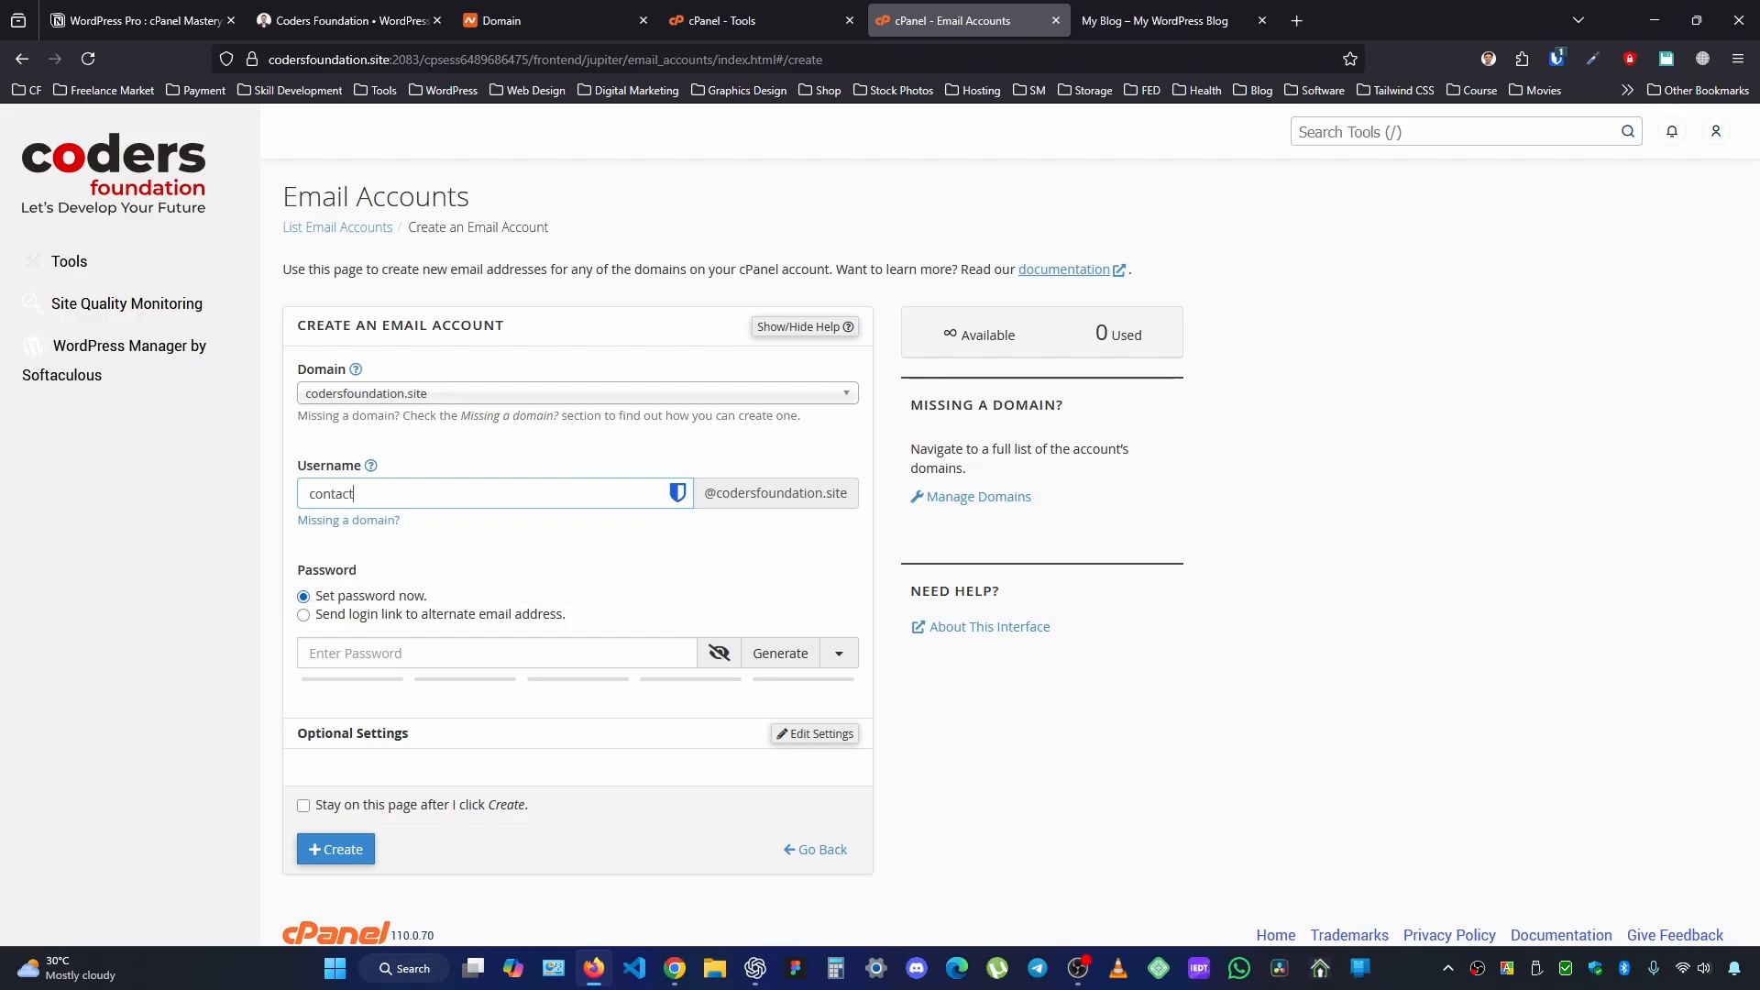
click(177, 490)
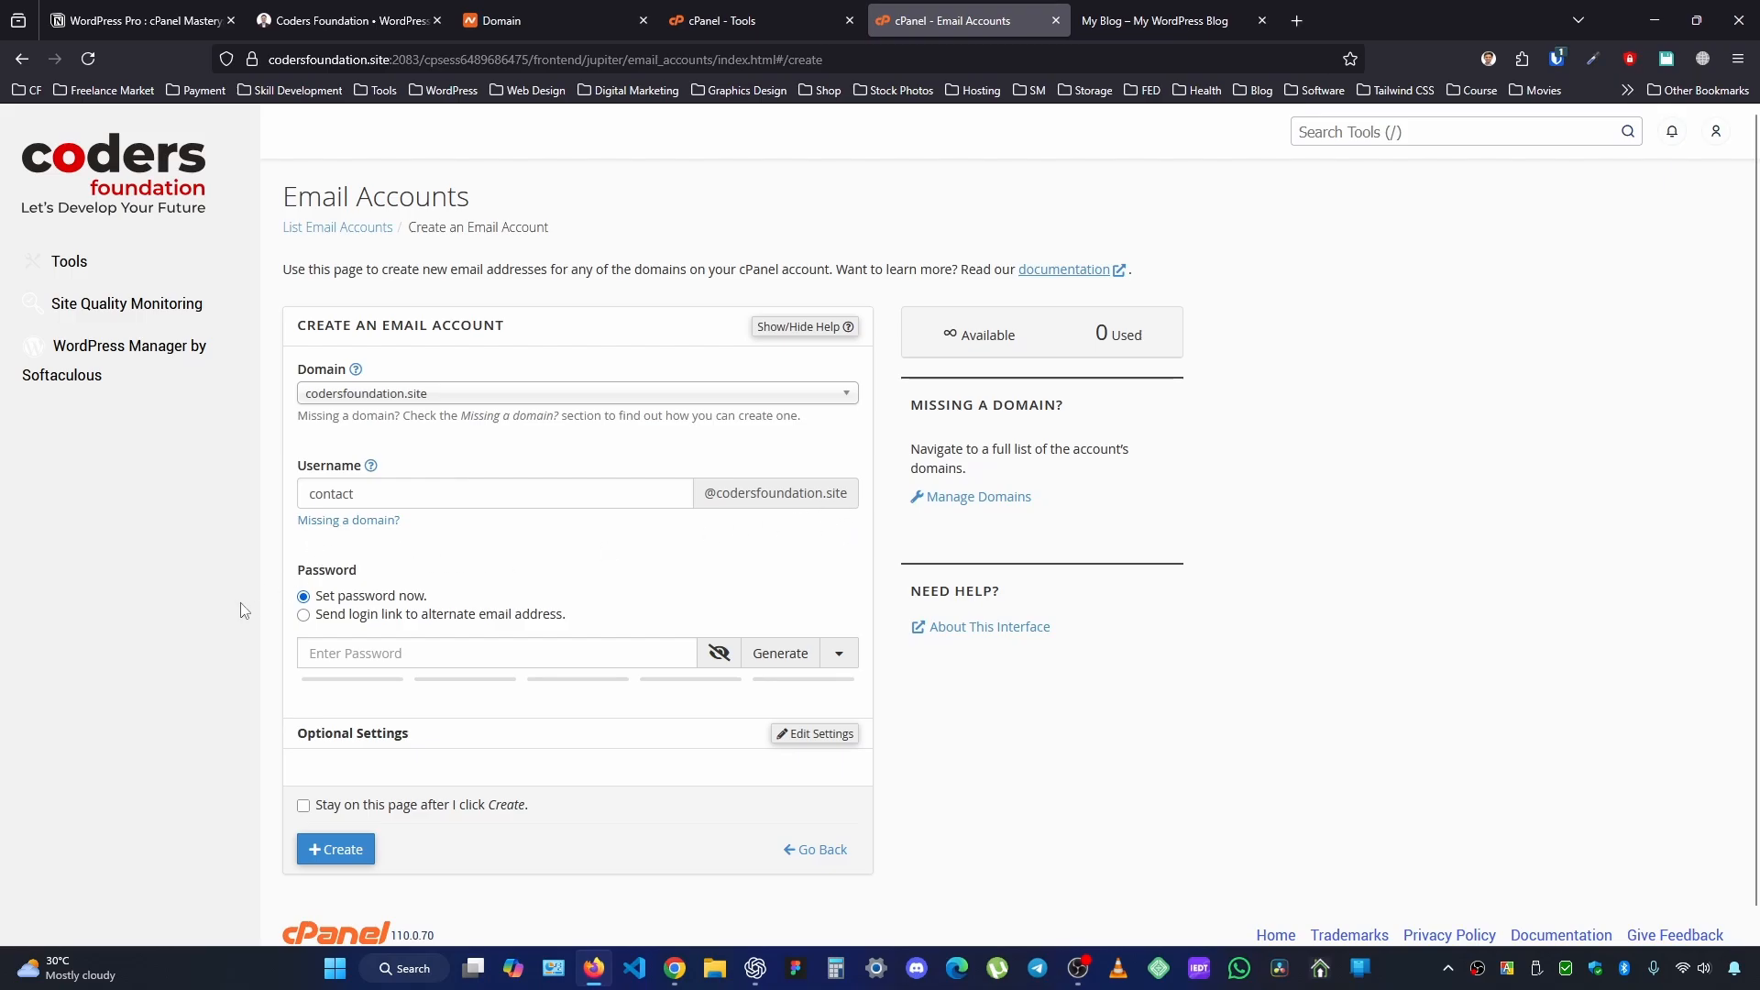
Generate a strong password, save a copy in a spare browser tab, and hide it
scroll(616, 609, down, 1)
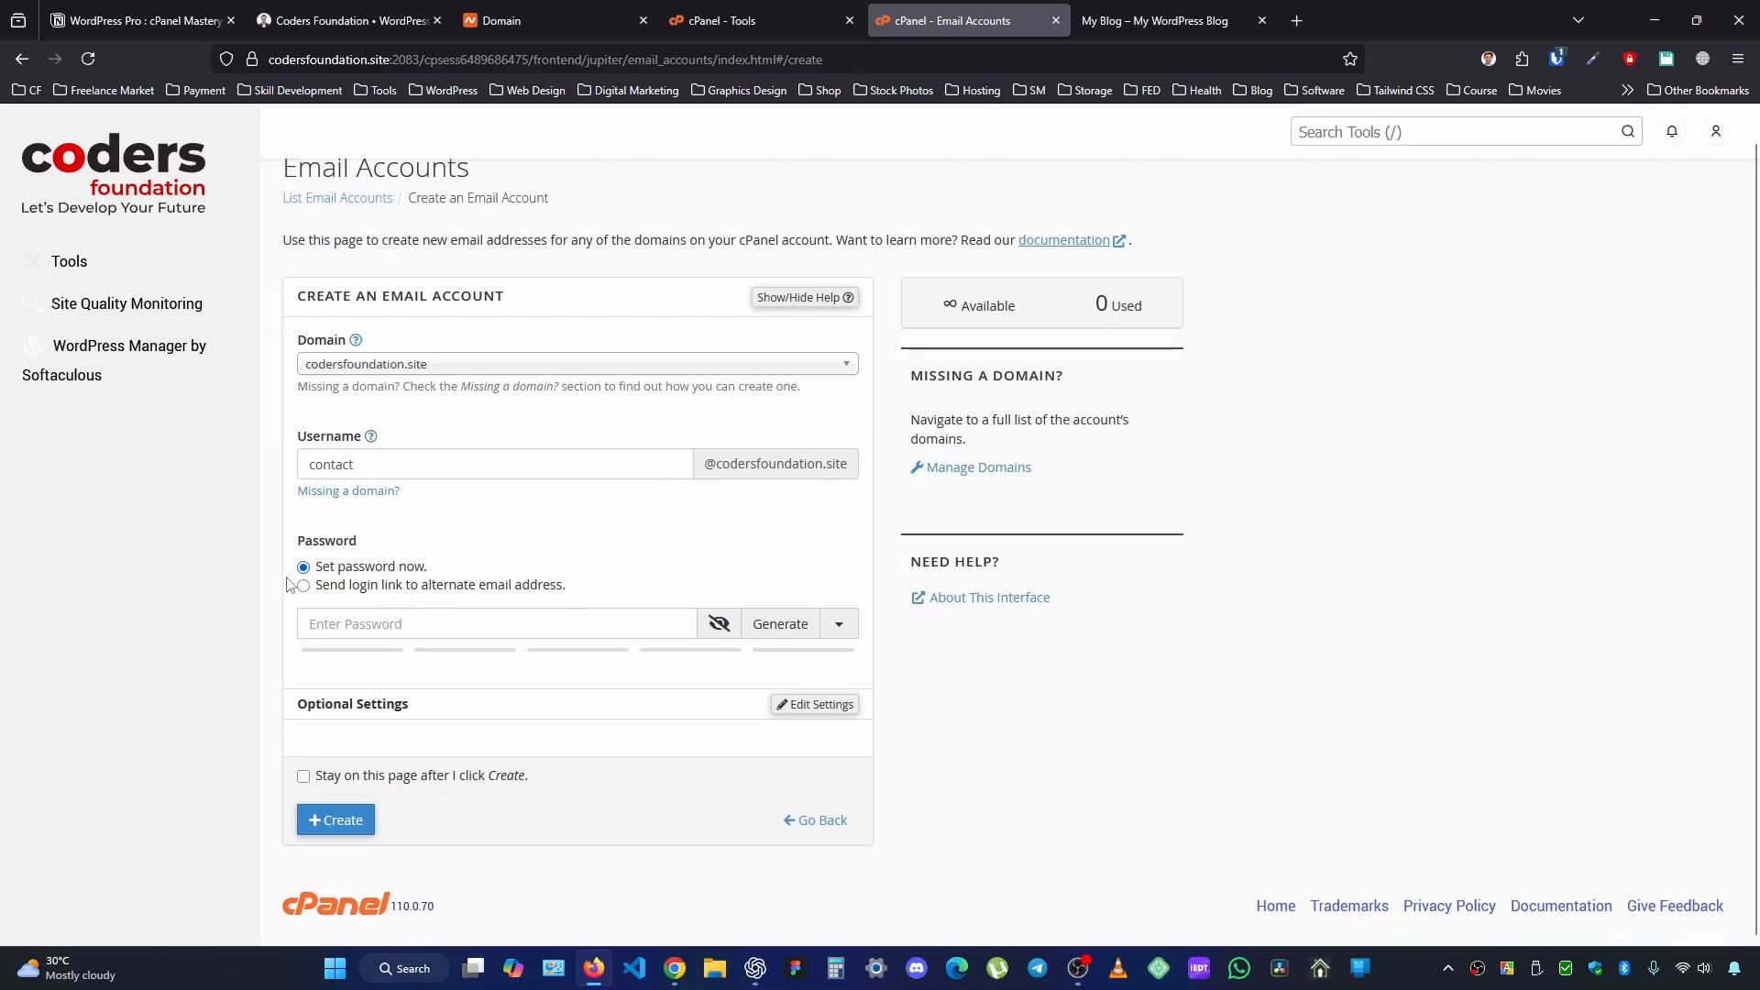
click(757, 624)
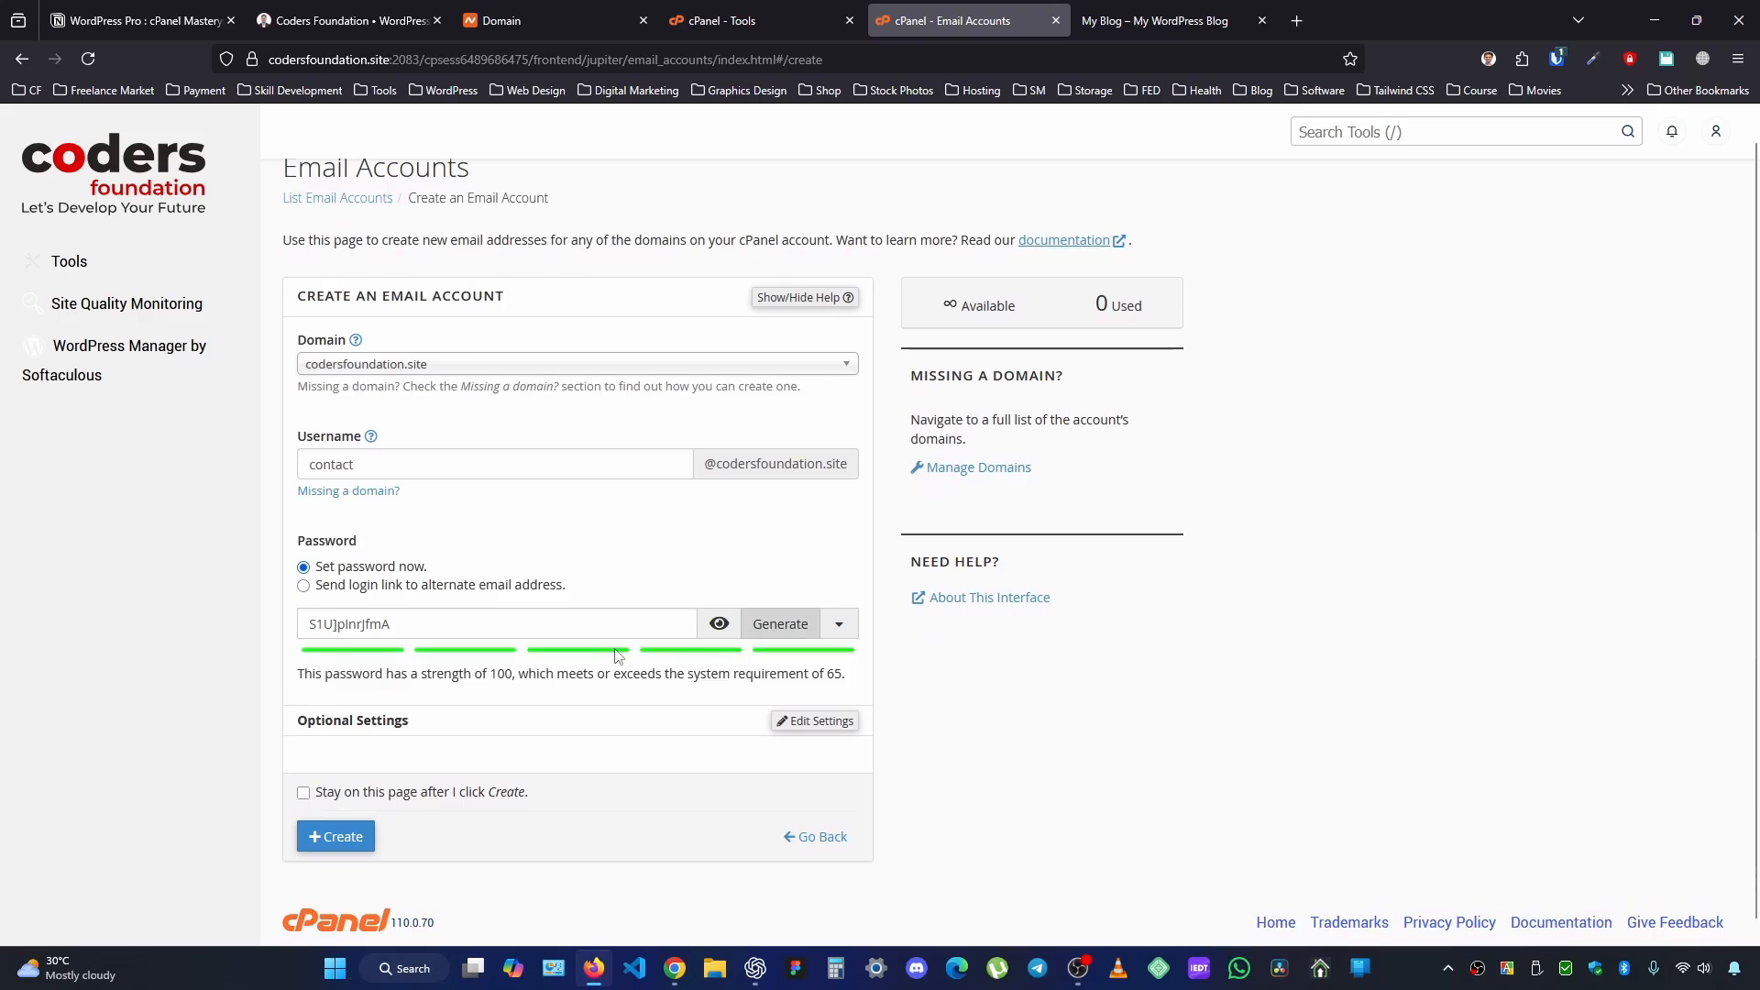
double_click(439, 631)
key(ctrl+c)
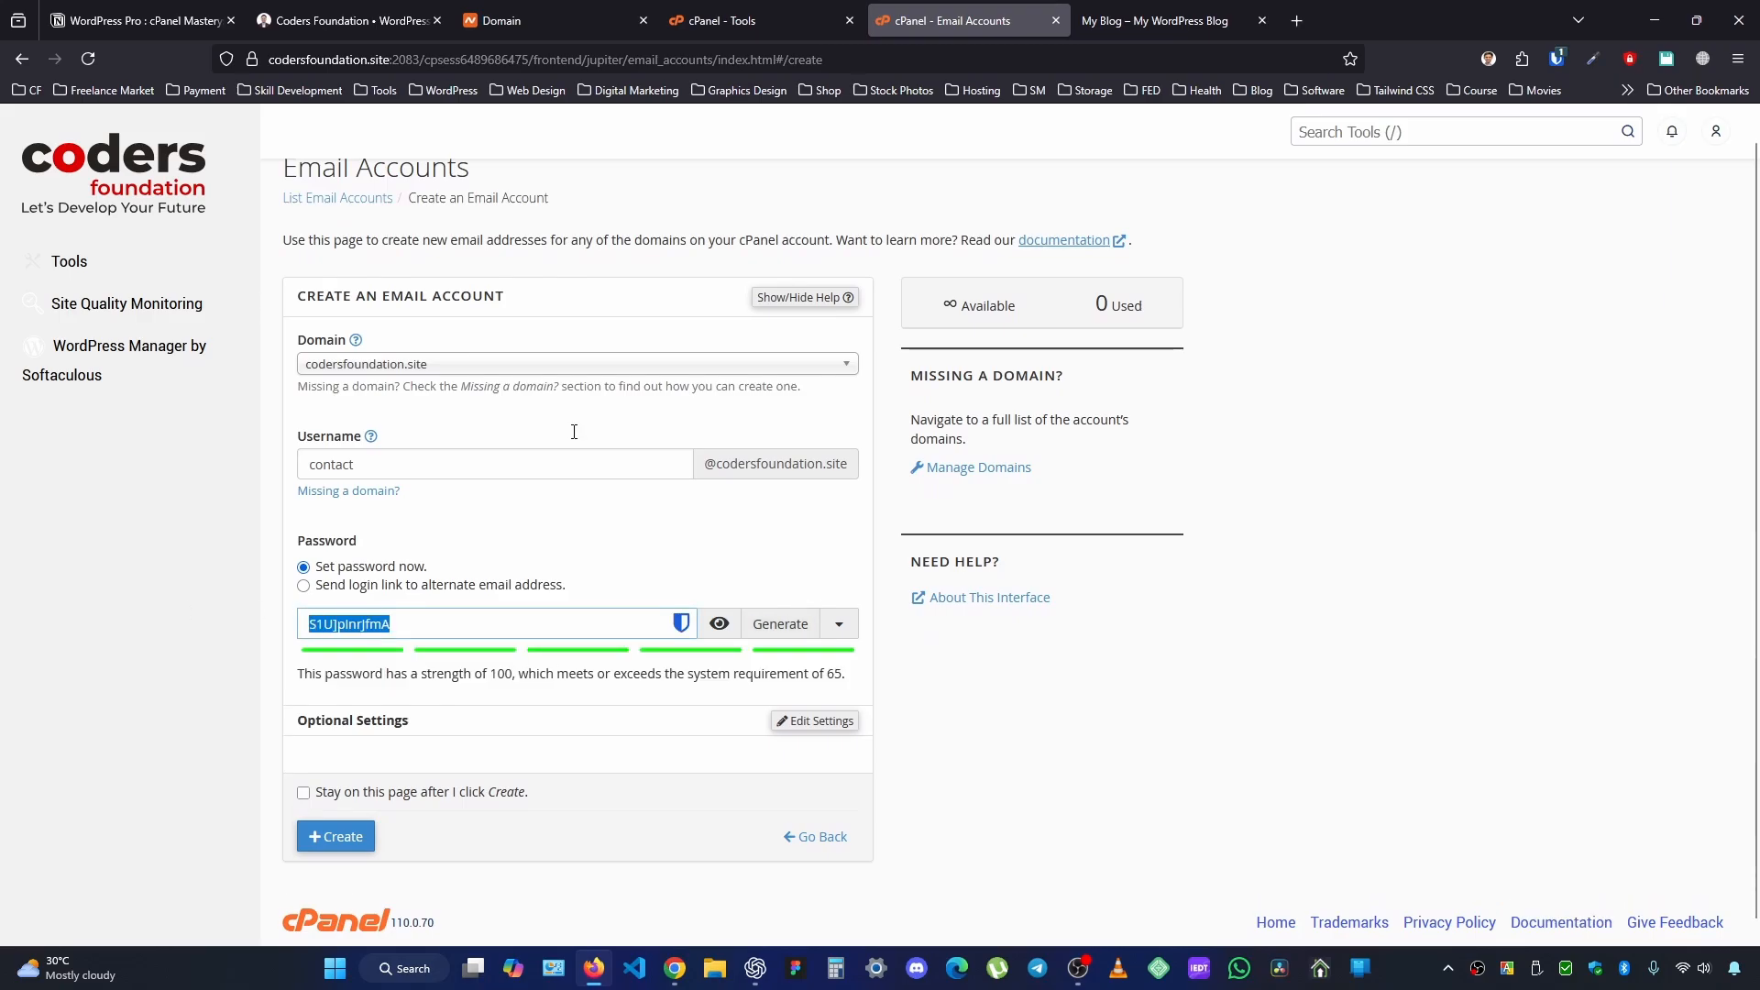
key(ctrl+t)
key(ctrl+v)
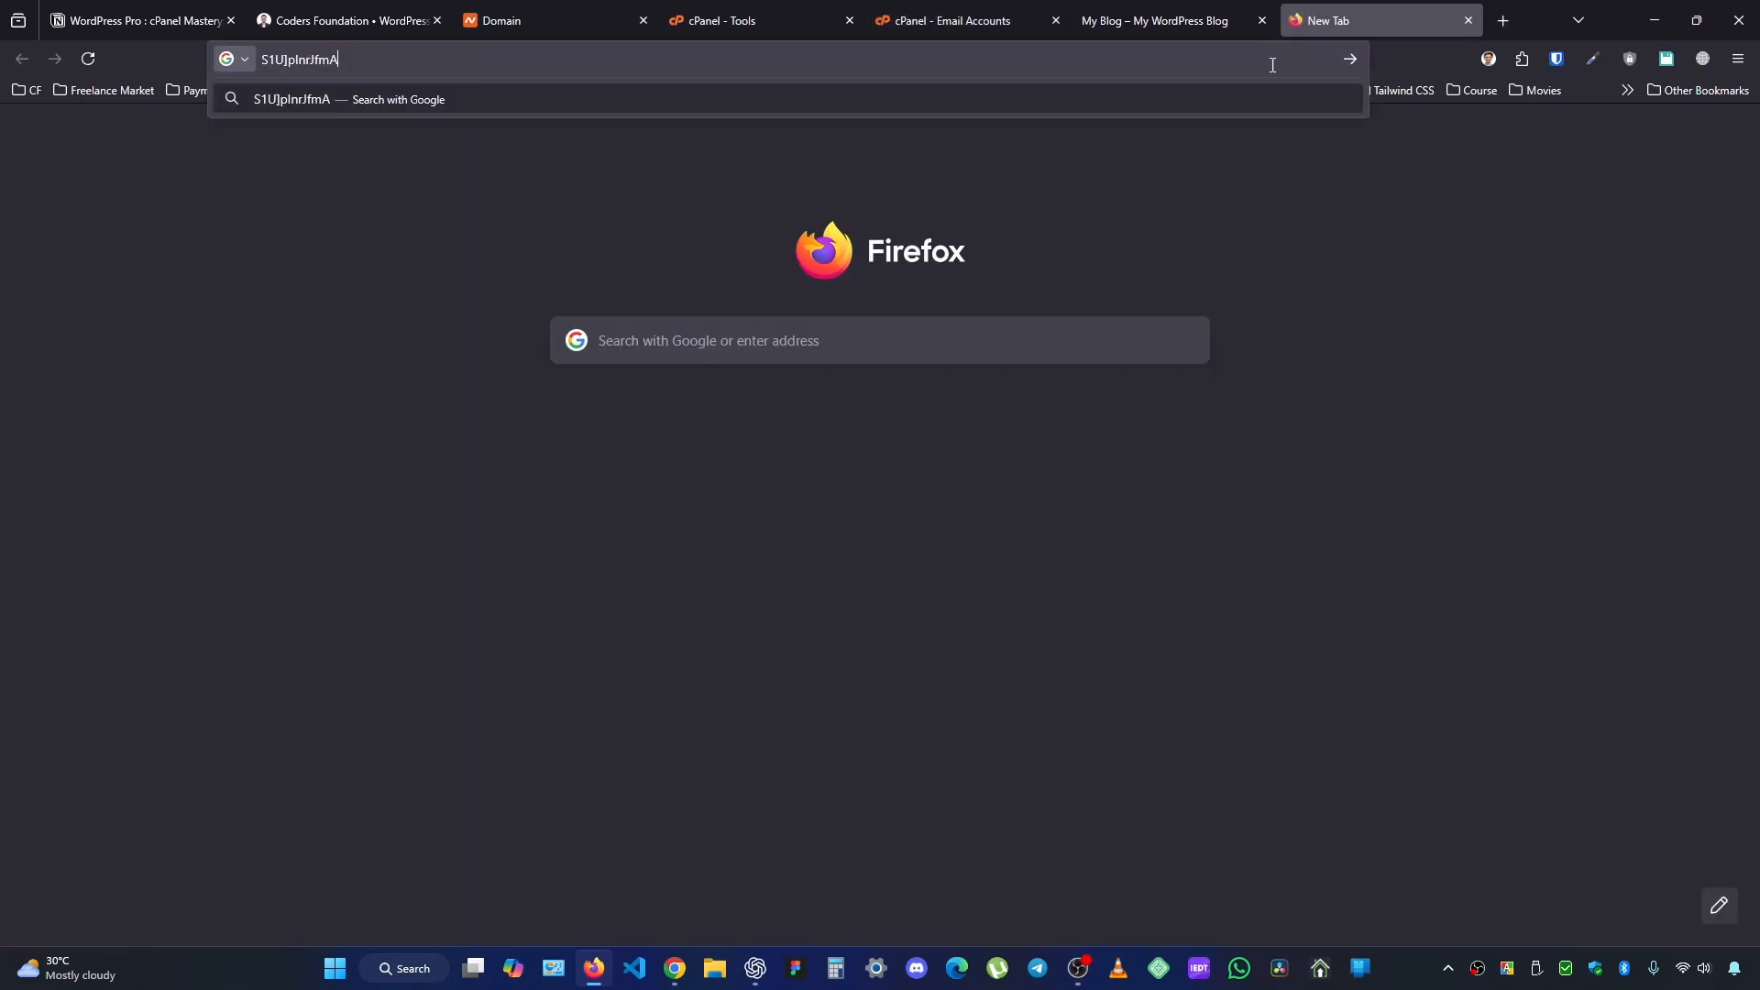
click(954, 10)
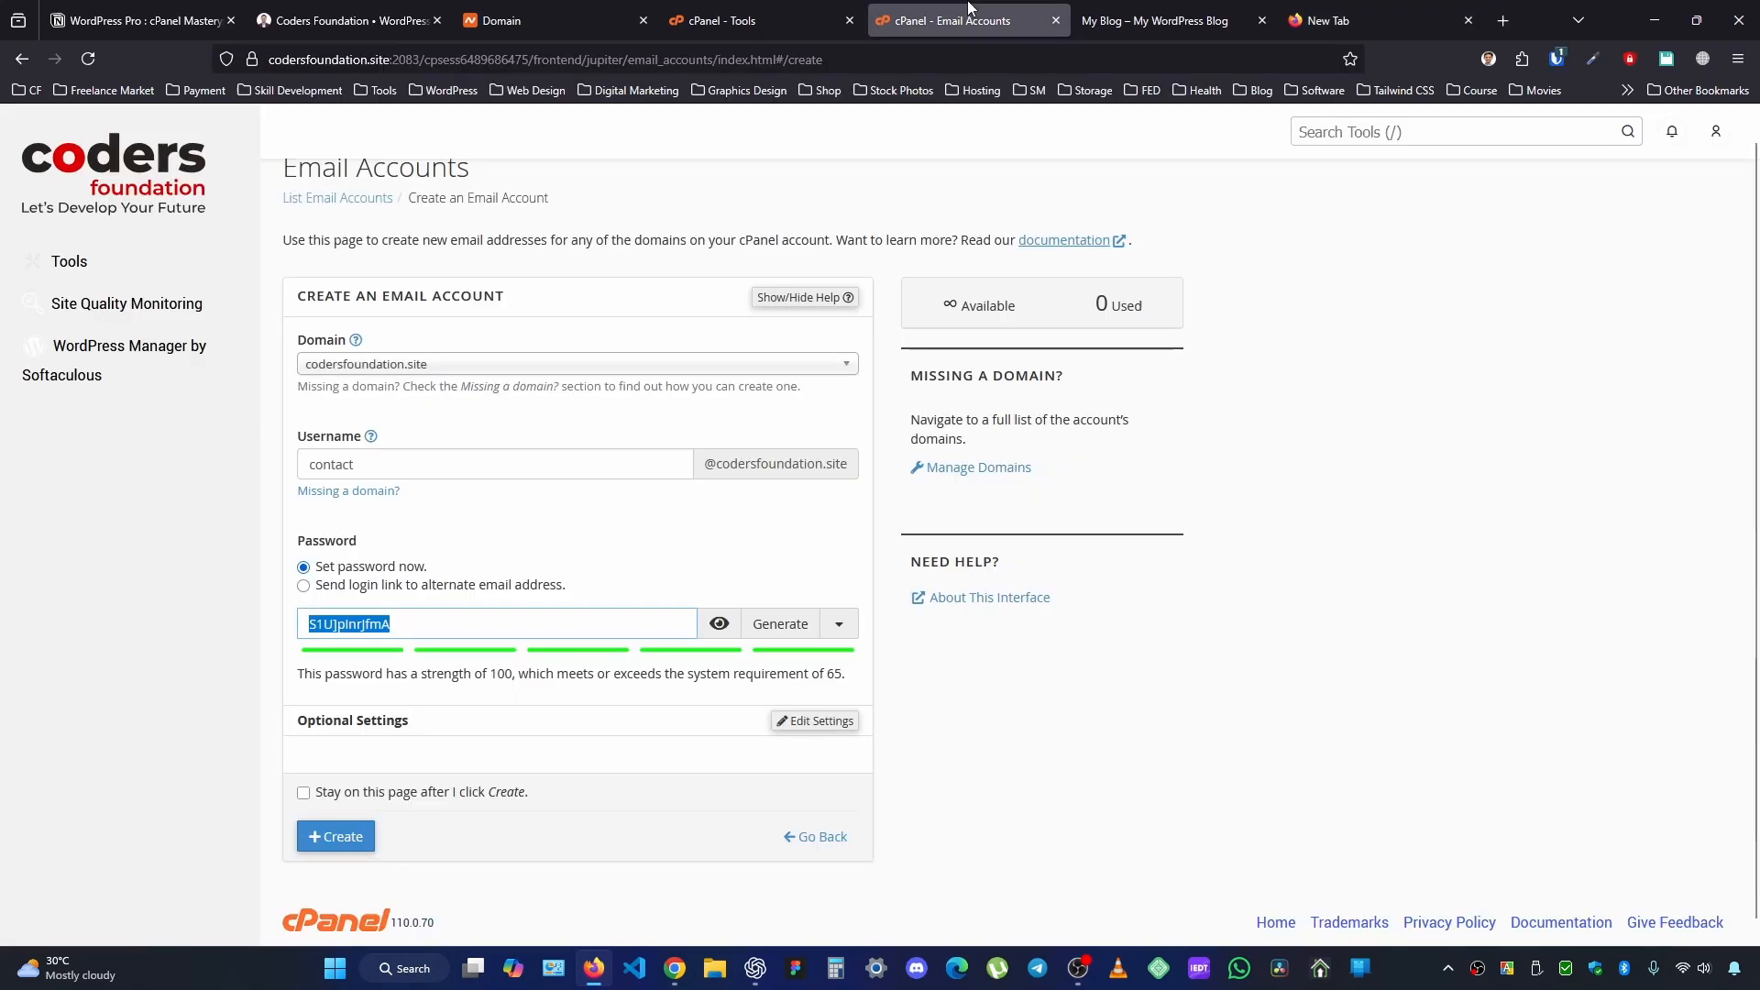
click(189, 581)
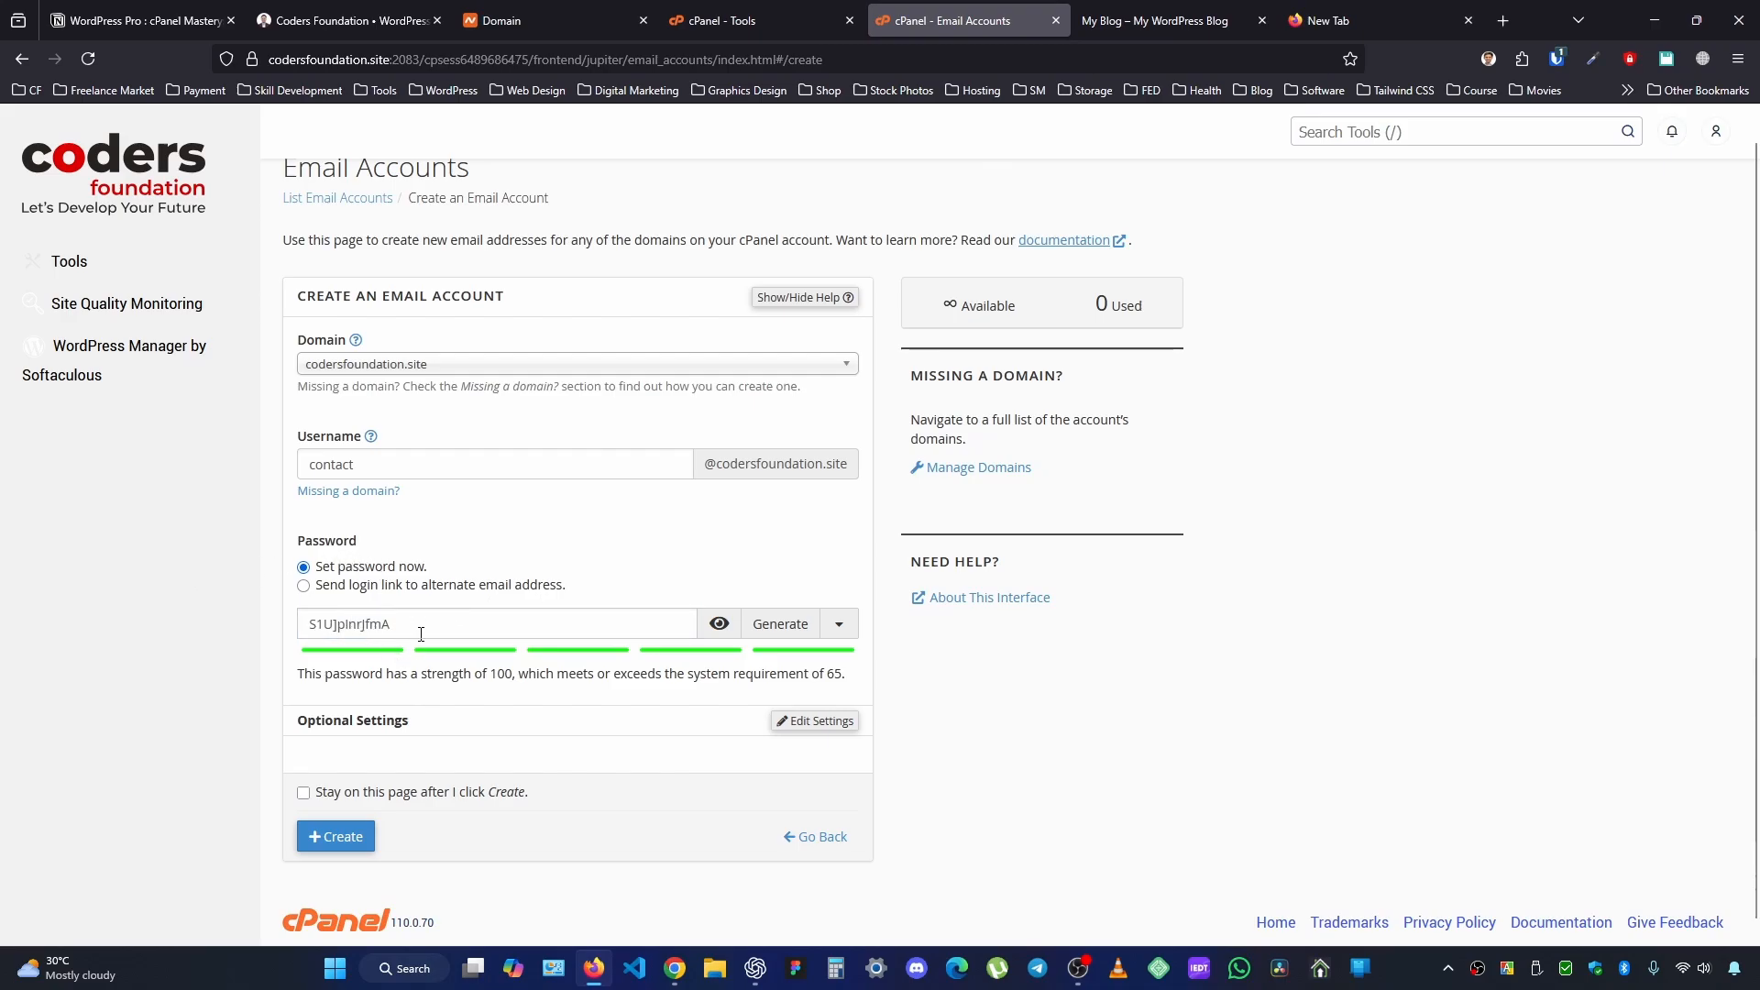
click(719, 624)
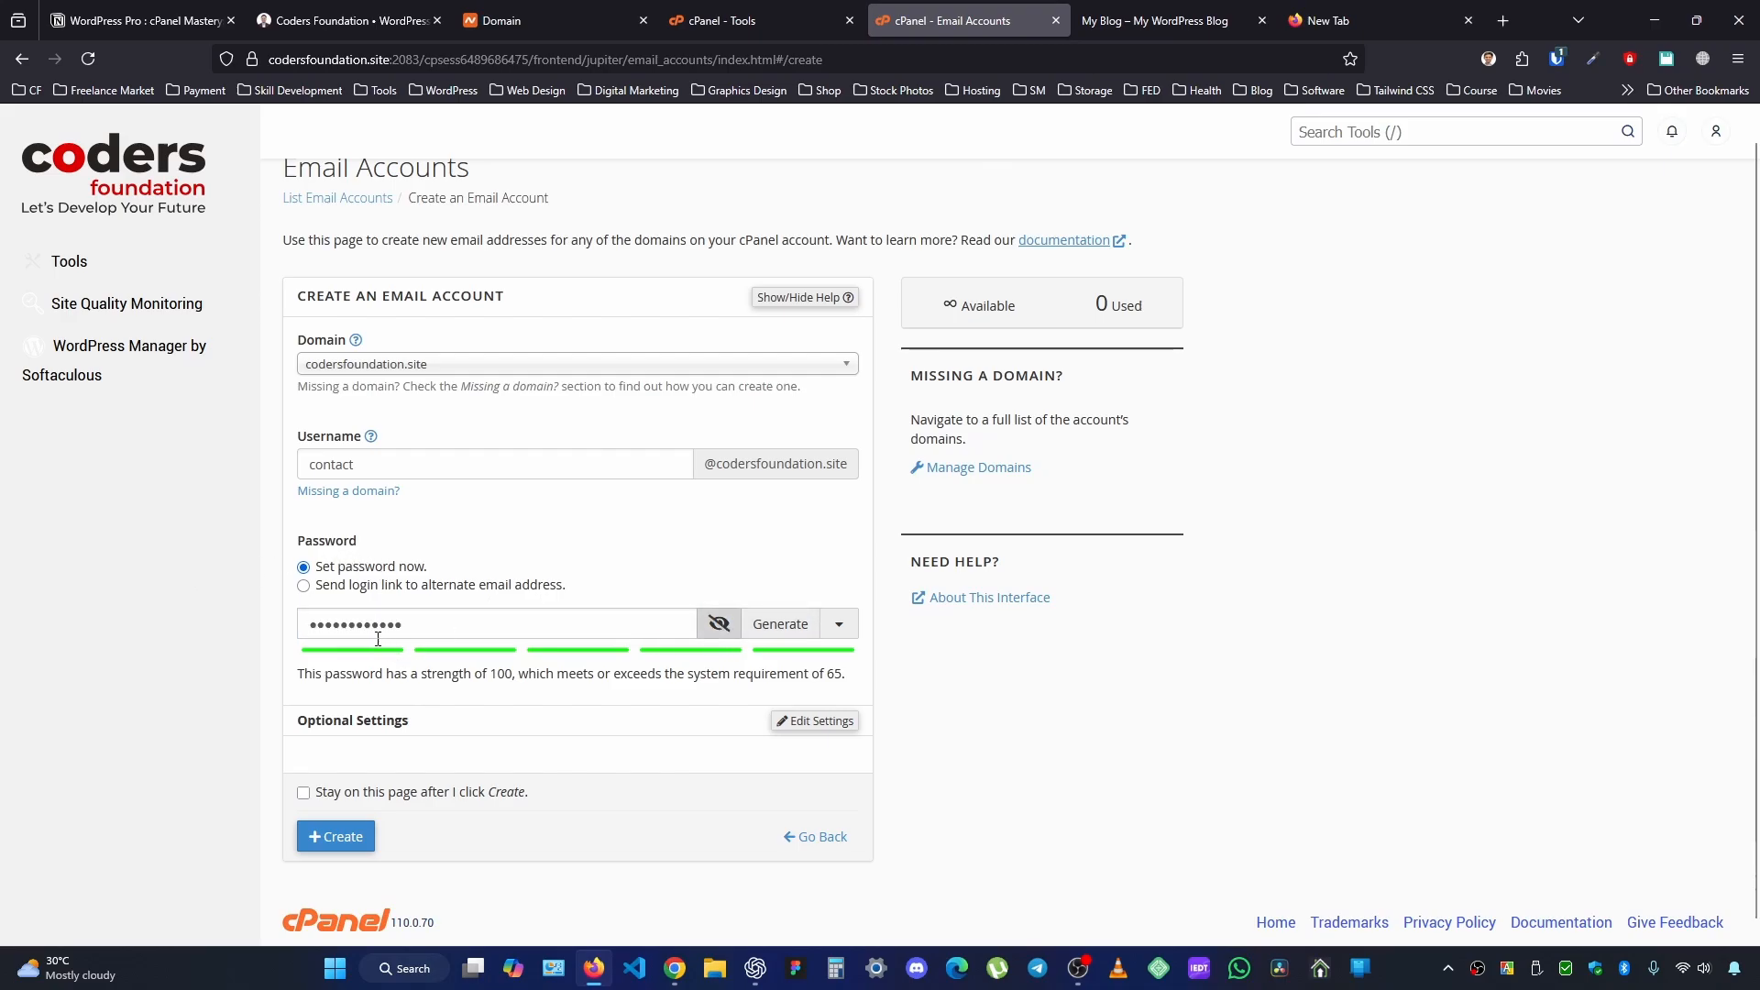
Toggle the 'Stay on this page after I click Create' option on and back off
scroll(470, 675, down, 1)
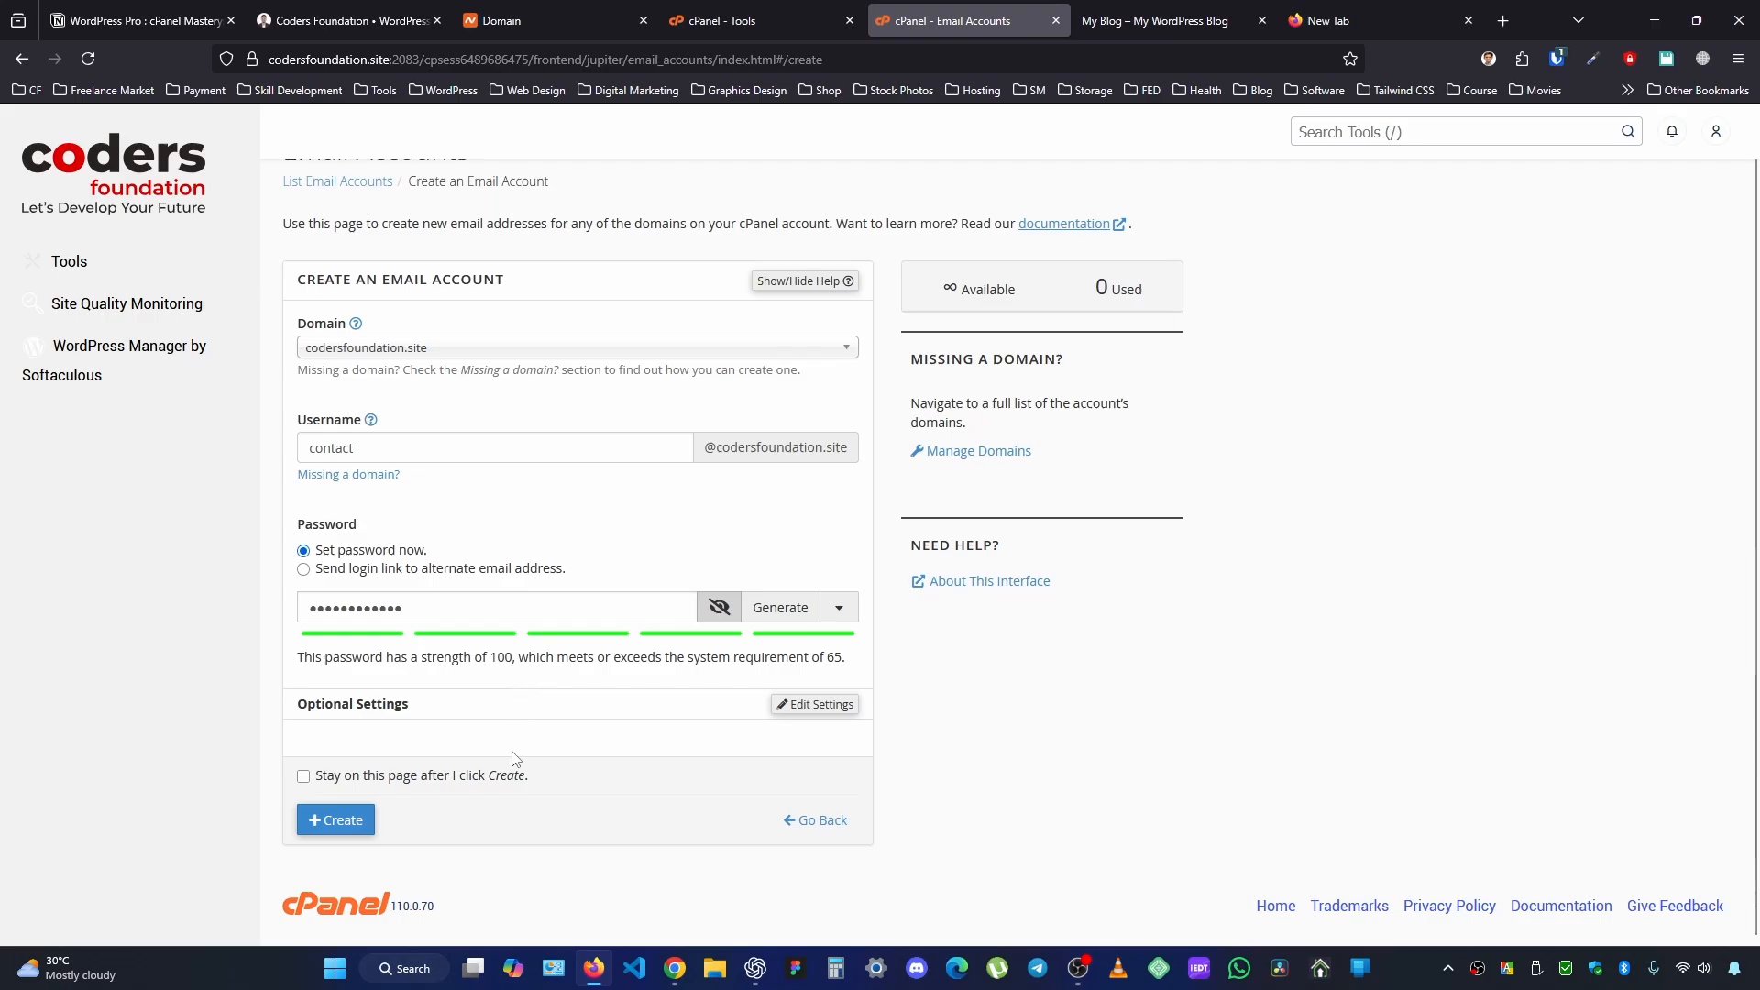
scroll(422, 589, up, 1)
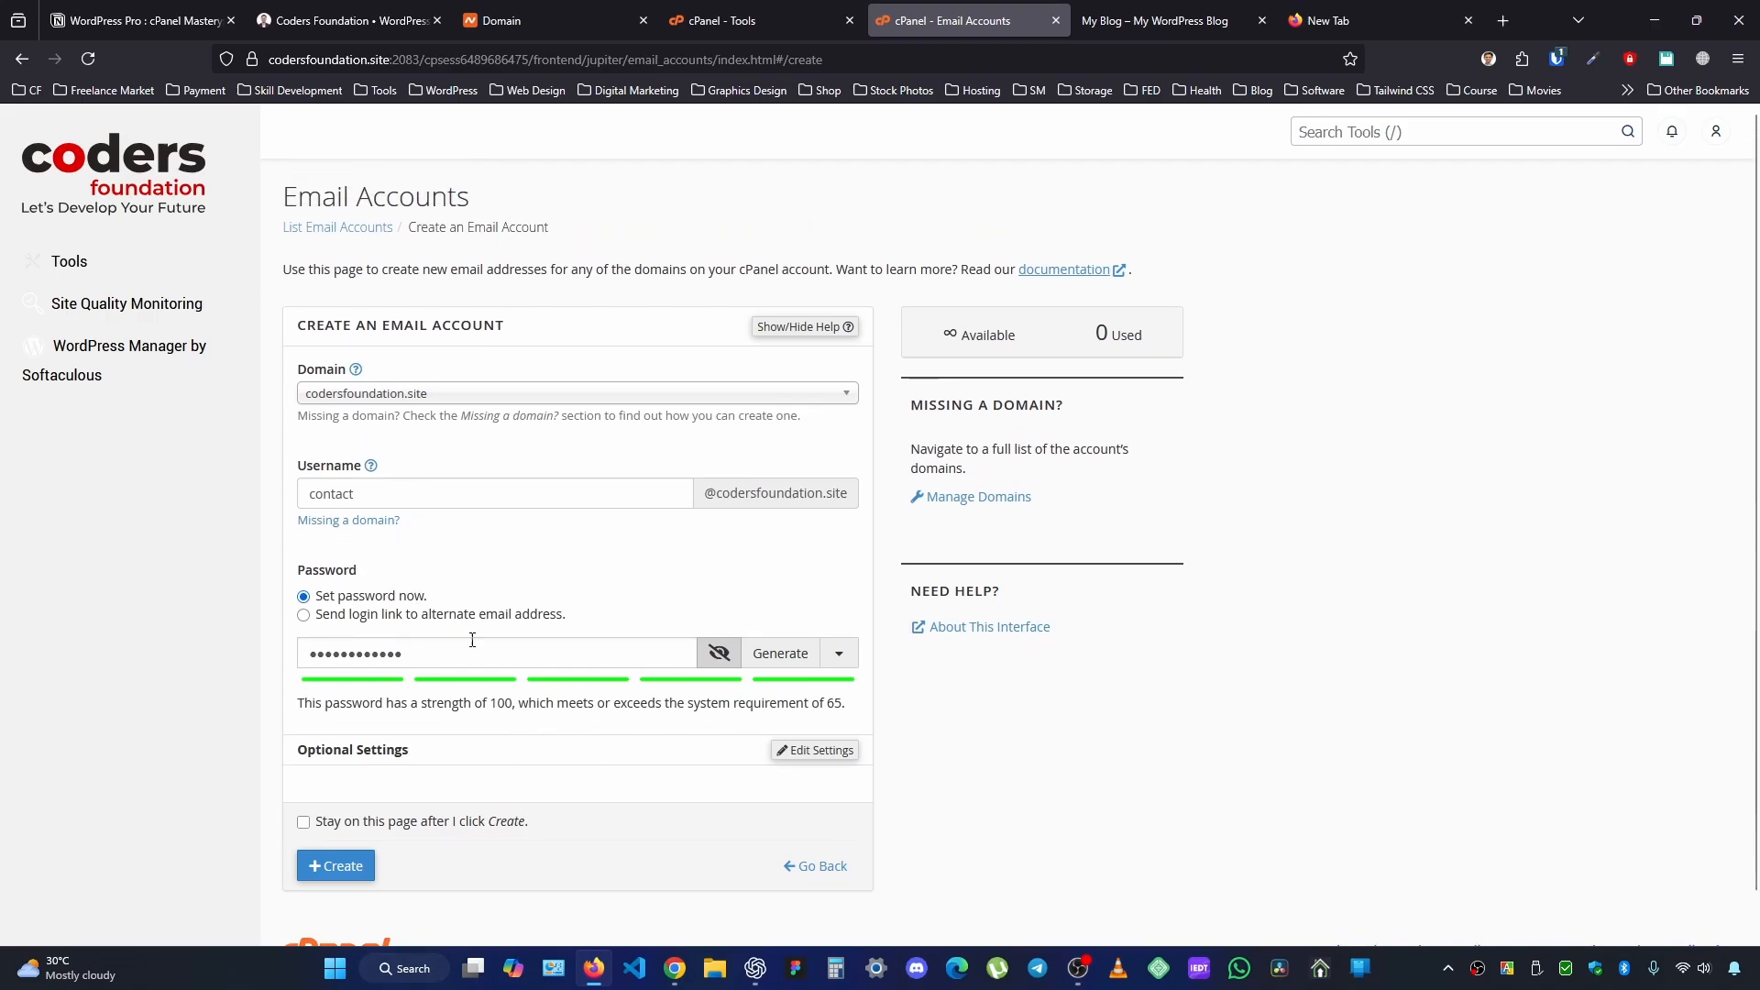
scroll(424, 541, down, 1)
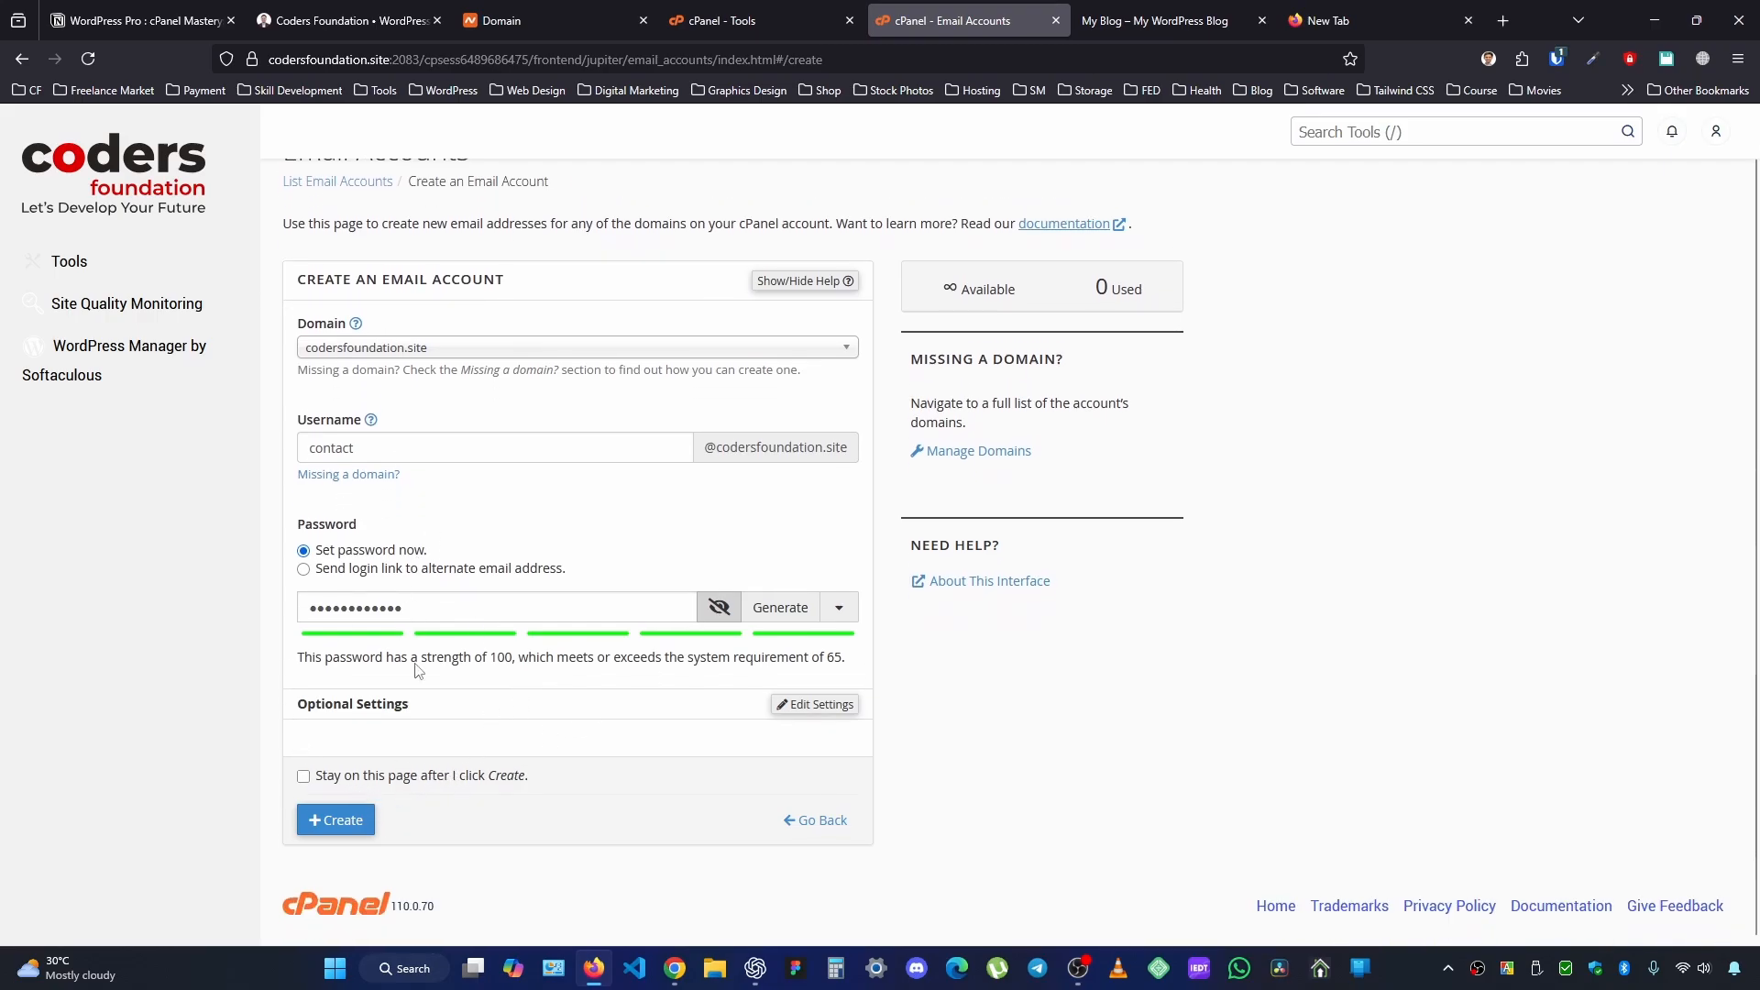
click(340, 782)
click(303, 776)
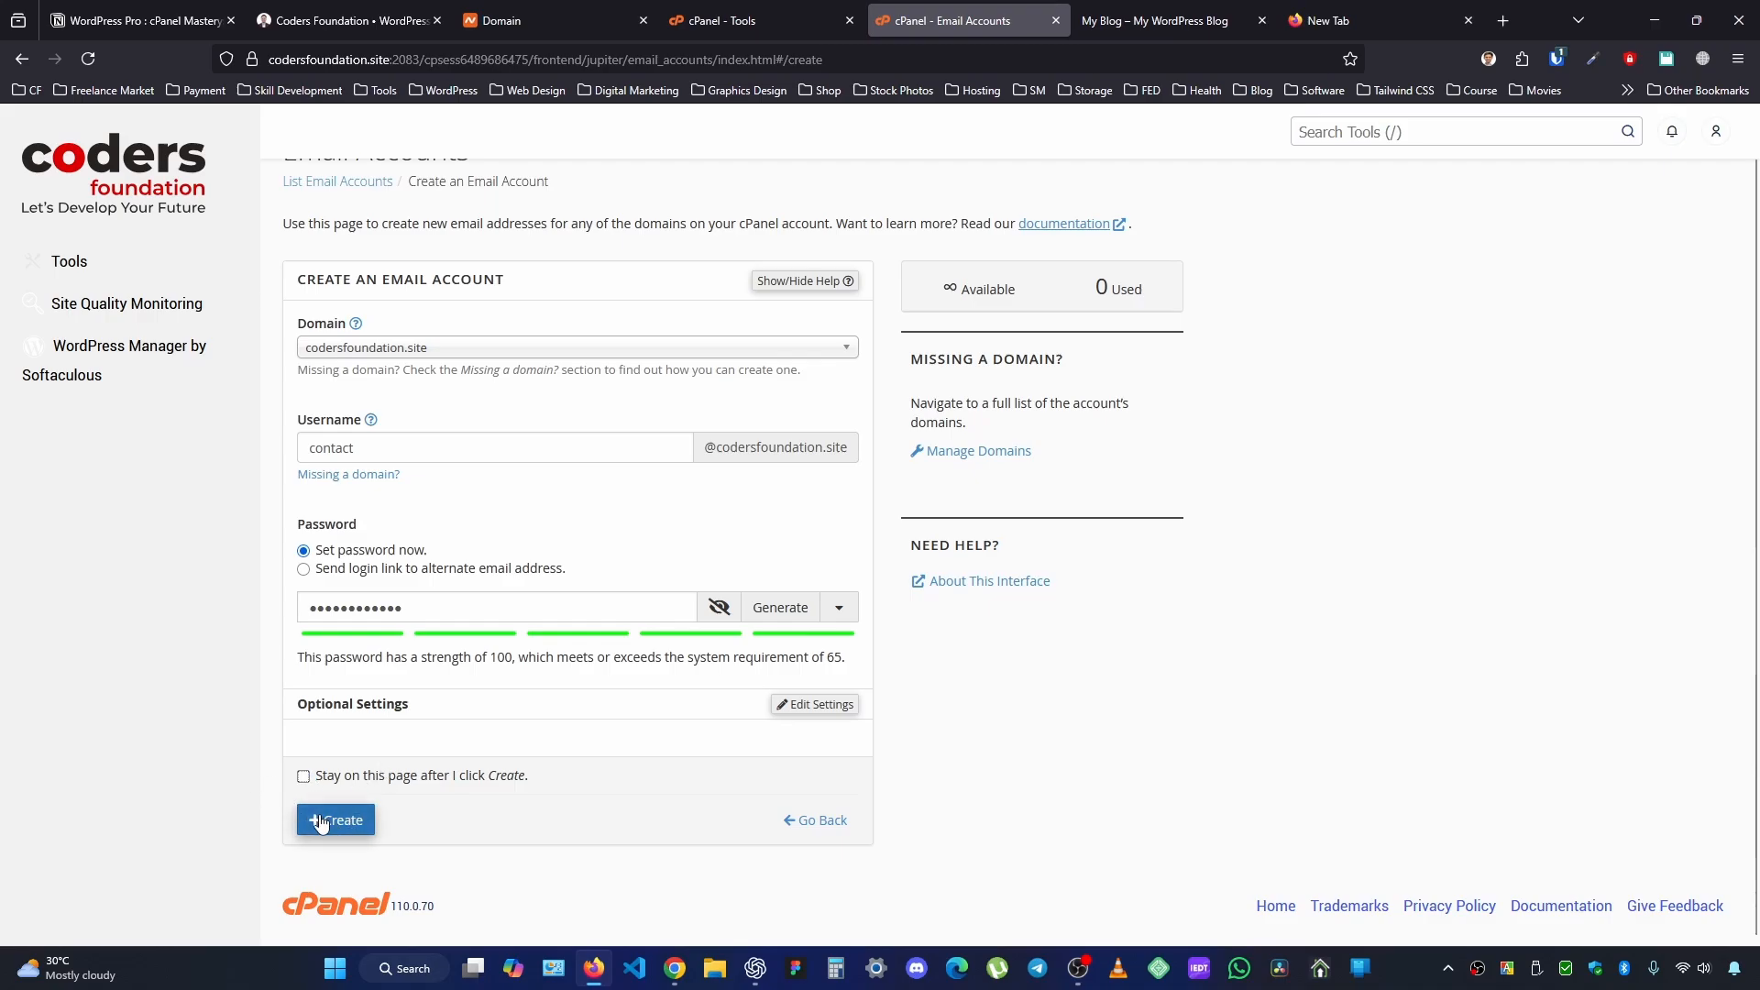
click(340, 781)
click(338, 819)
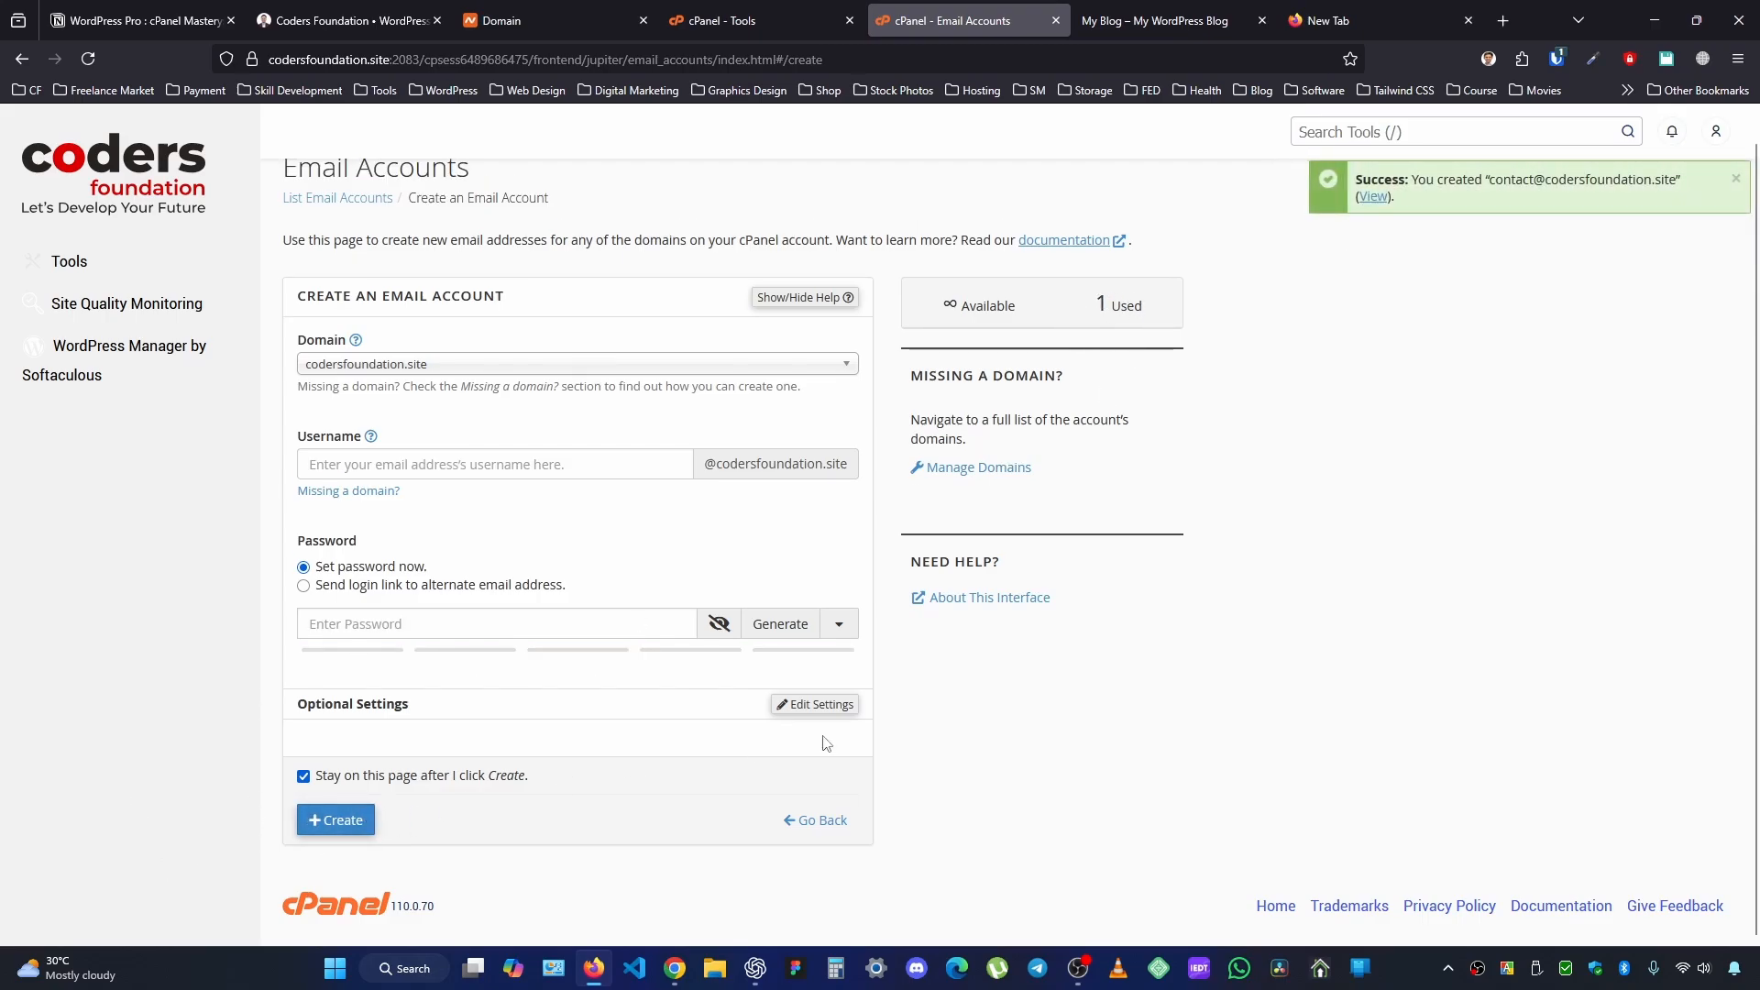
click(363, 467)
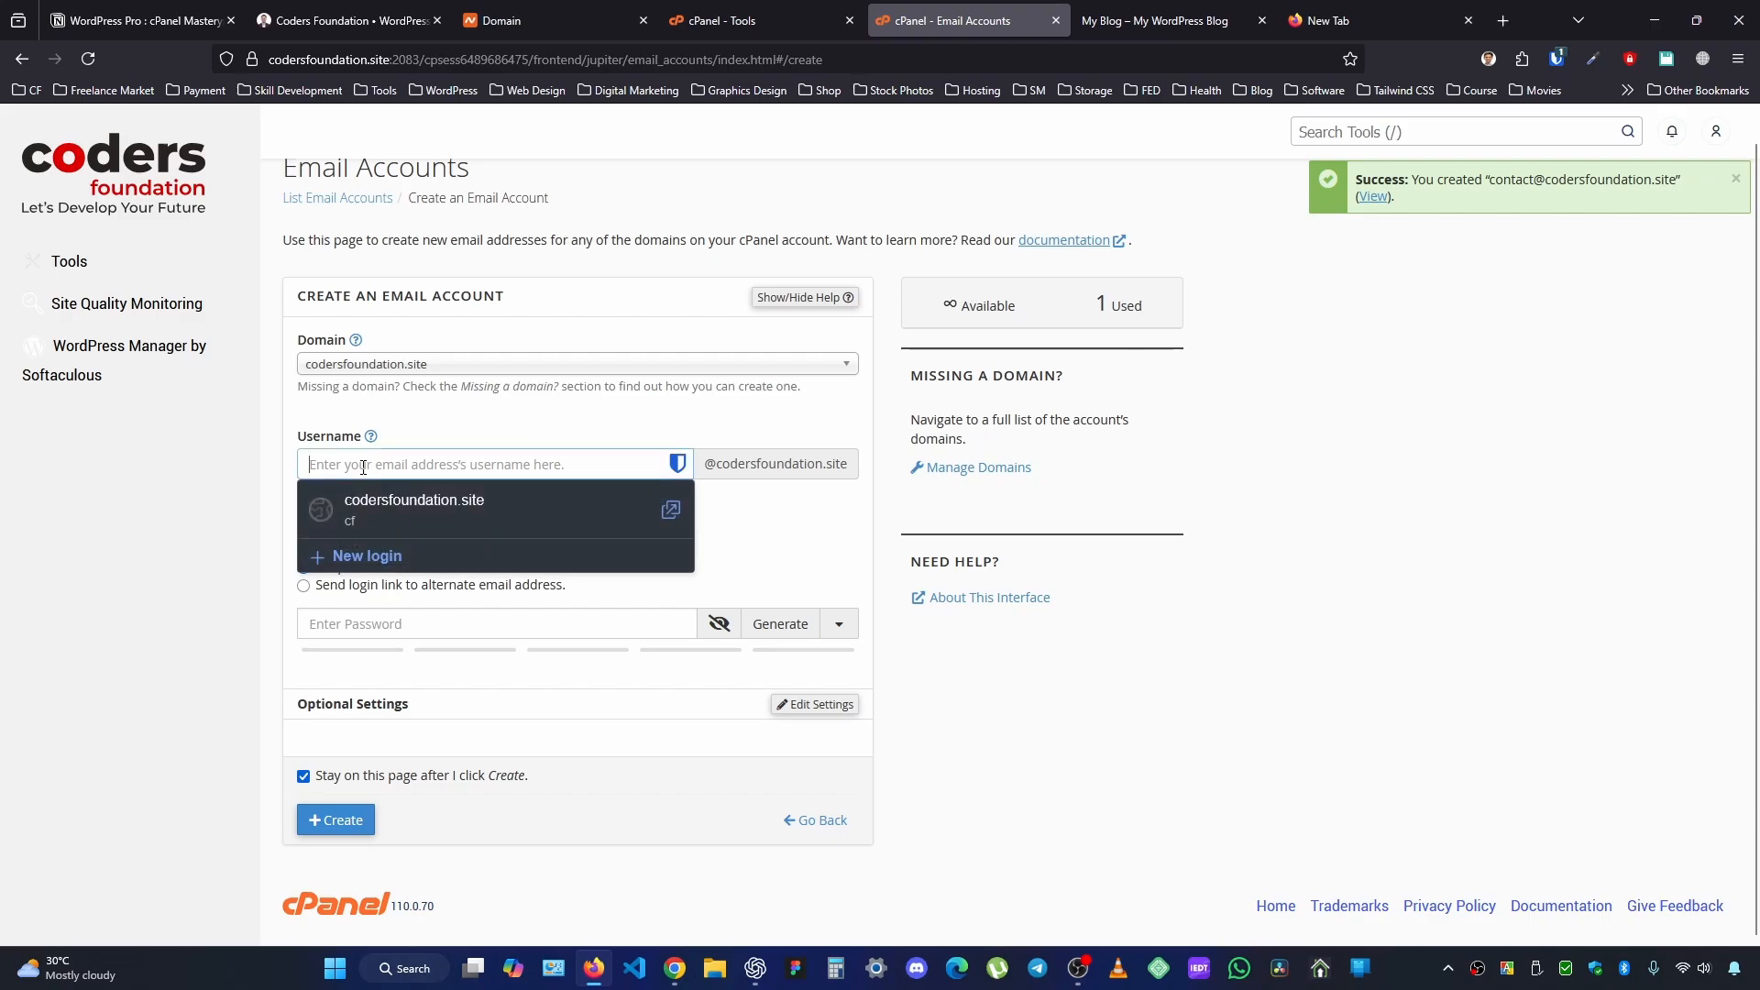
text(support)
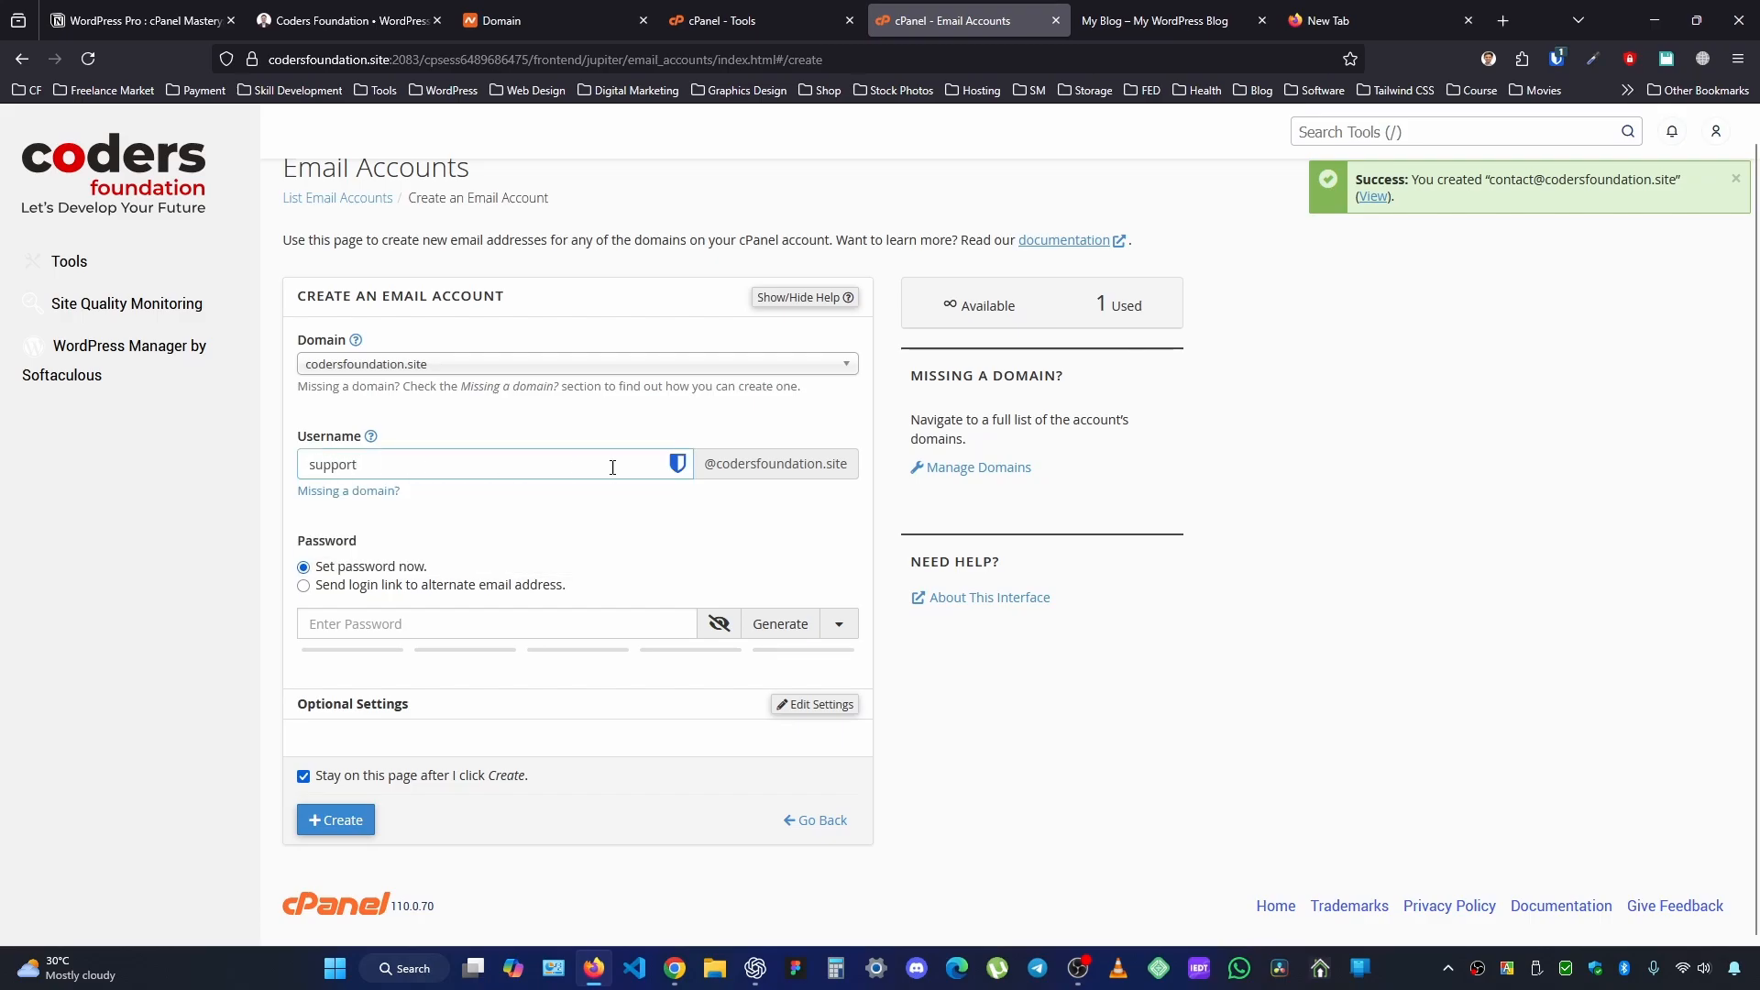
Generate a strong password for support and keep a copy in a new tab
click(774, 624)
triple_click(441, 622)
key(ctrl+c)
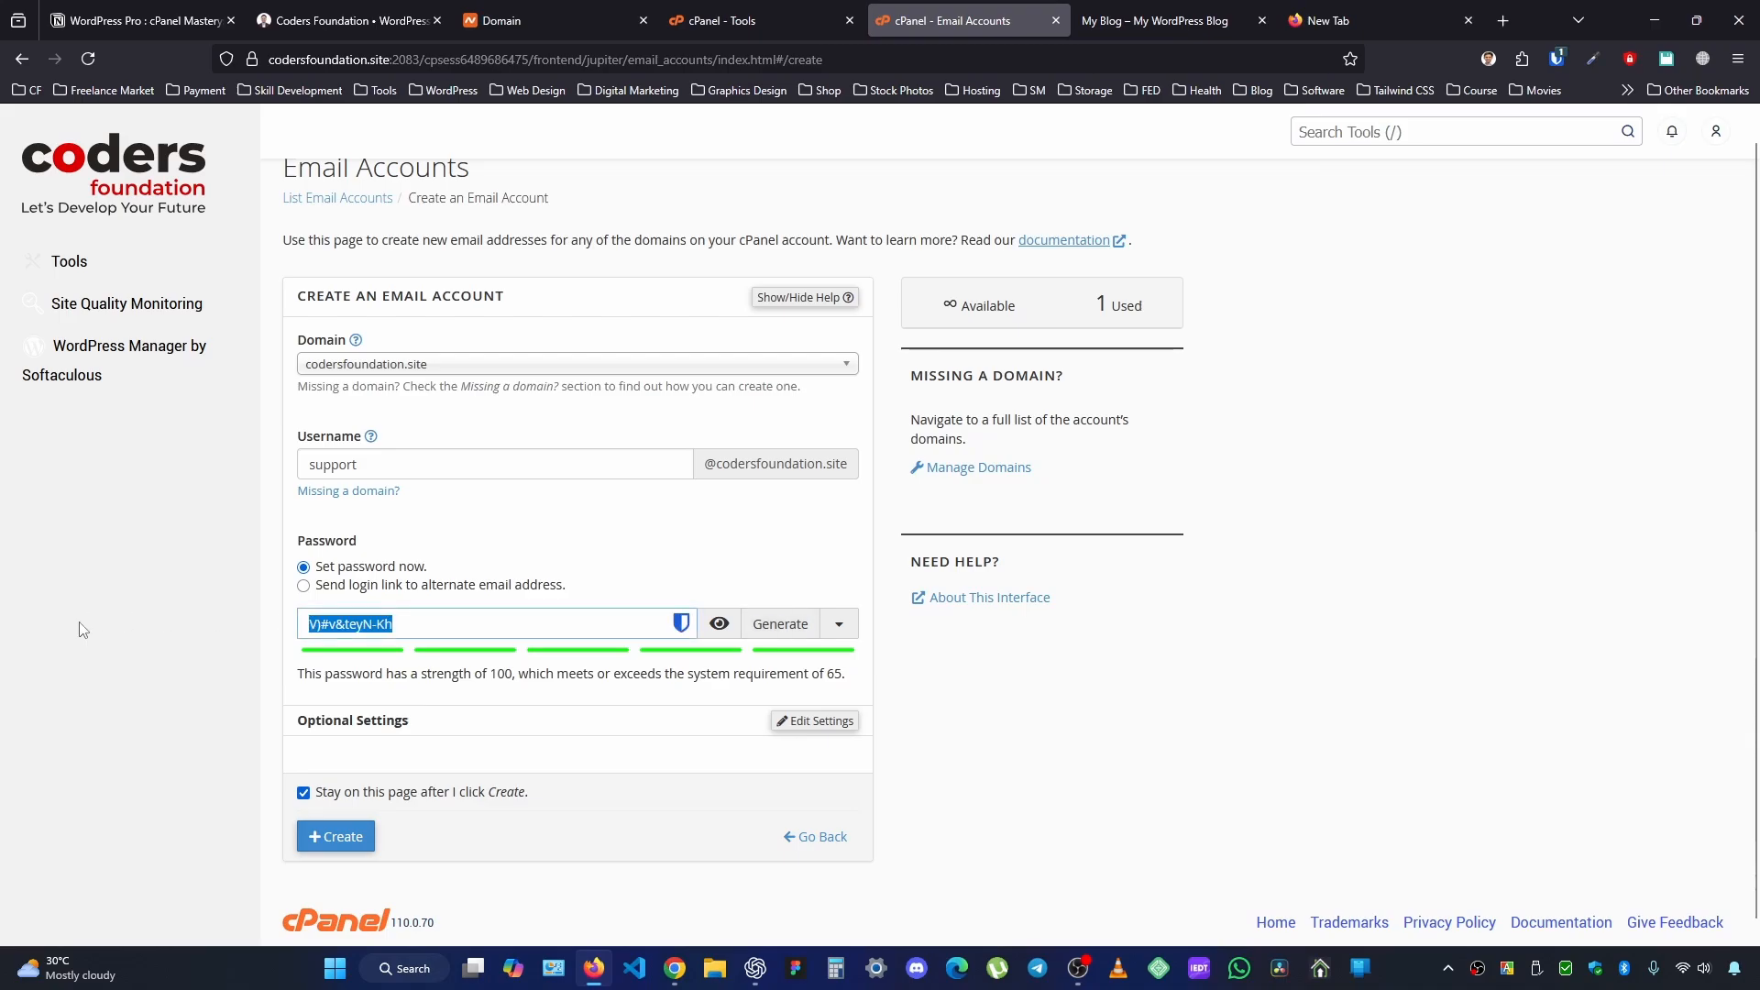
click(1504, 20)
key(ctrl+v)
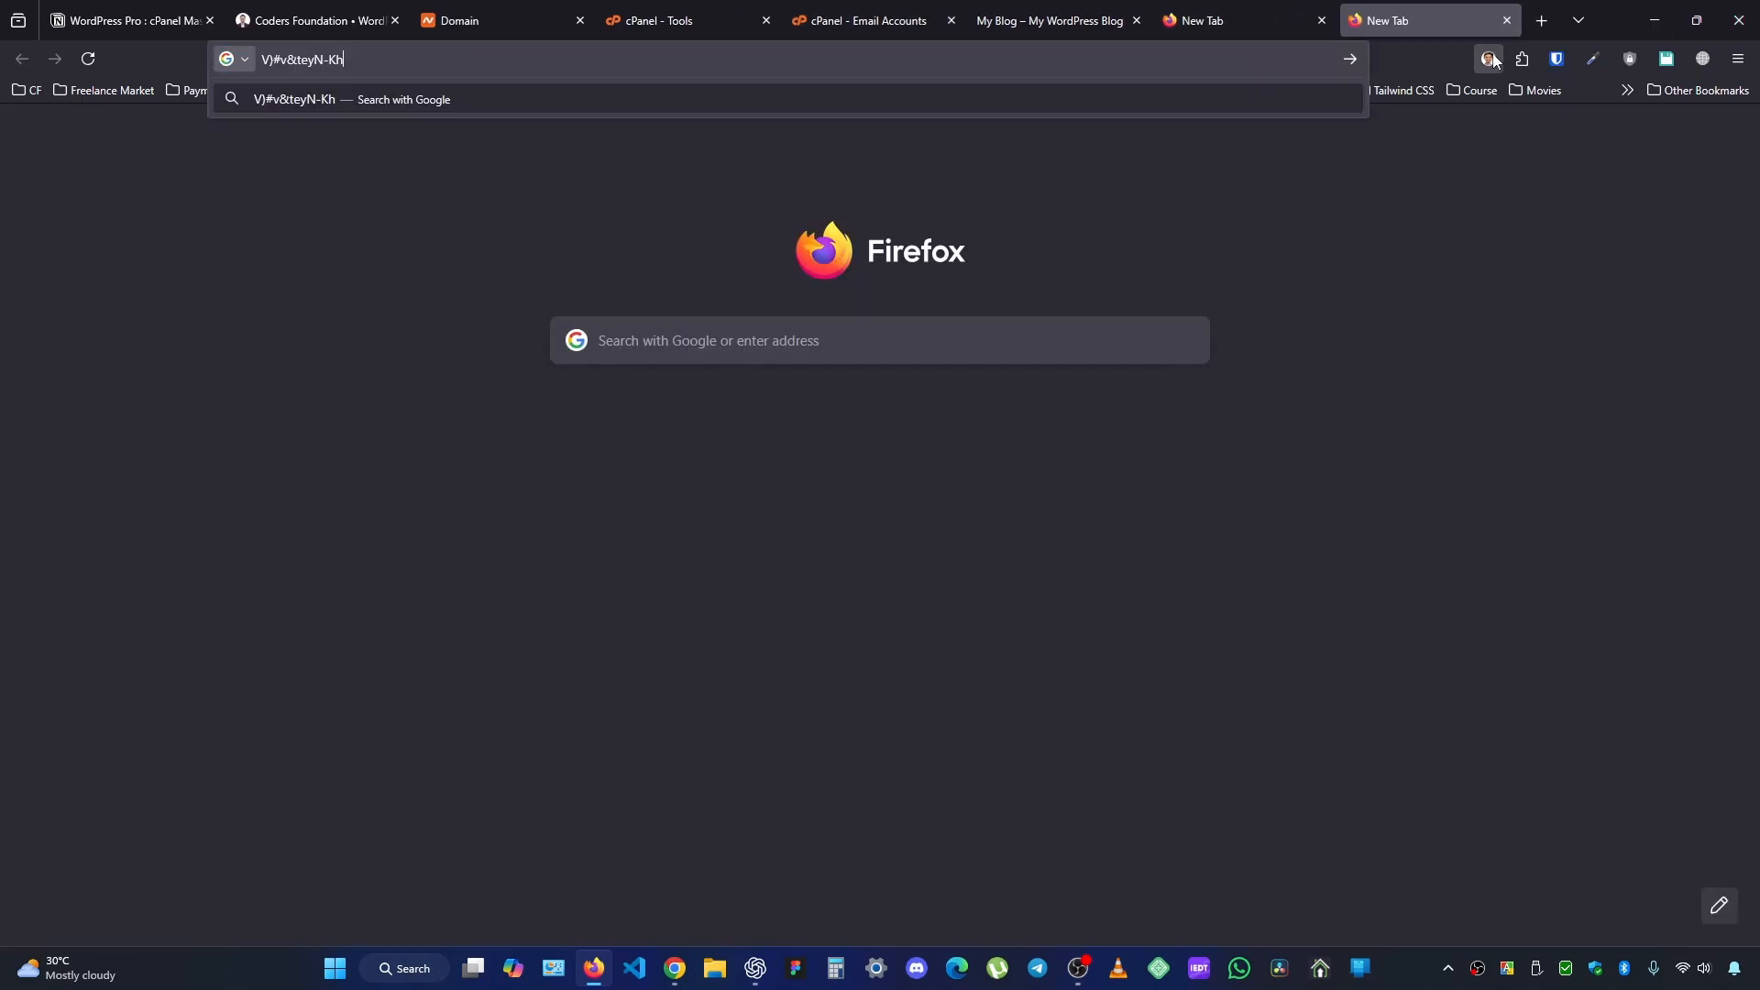
click(825, 7)
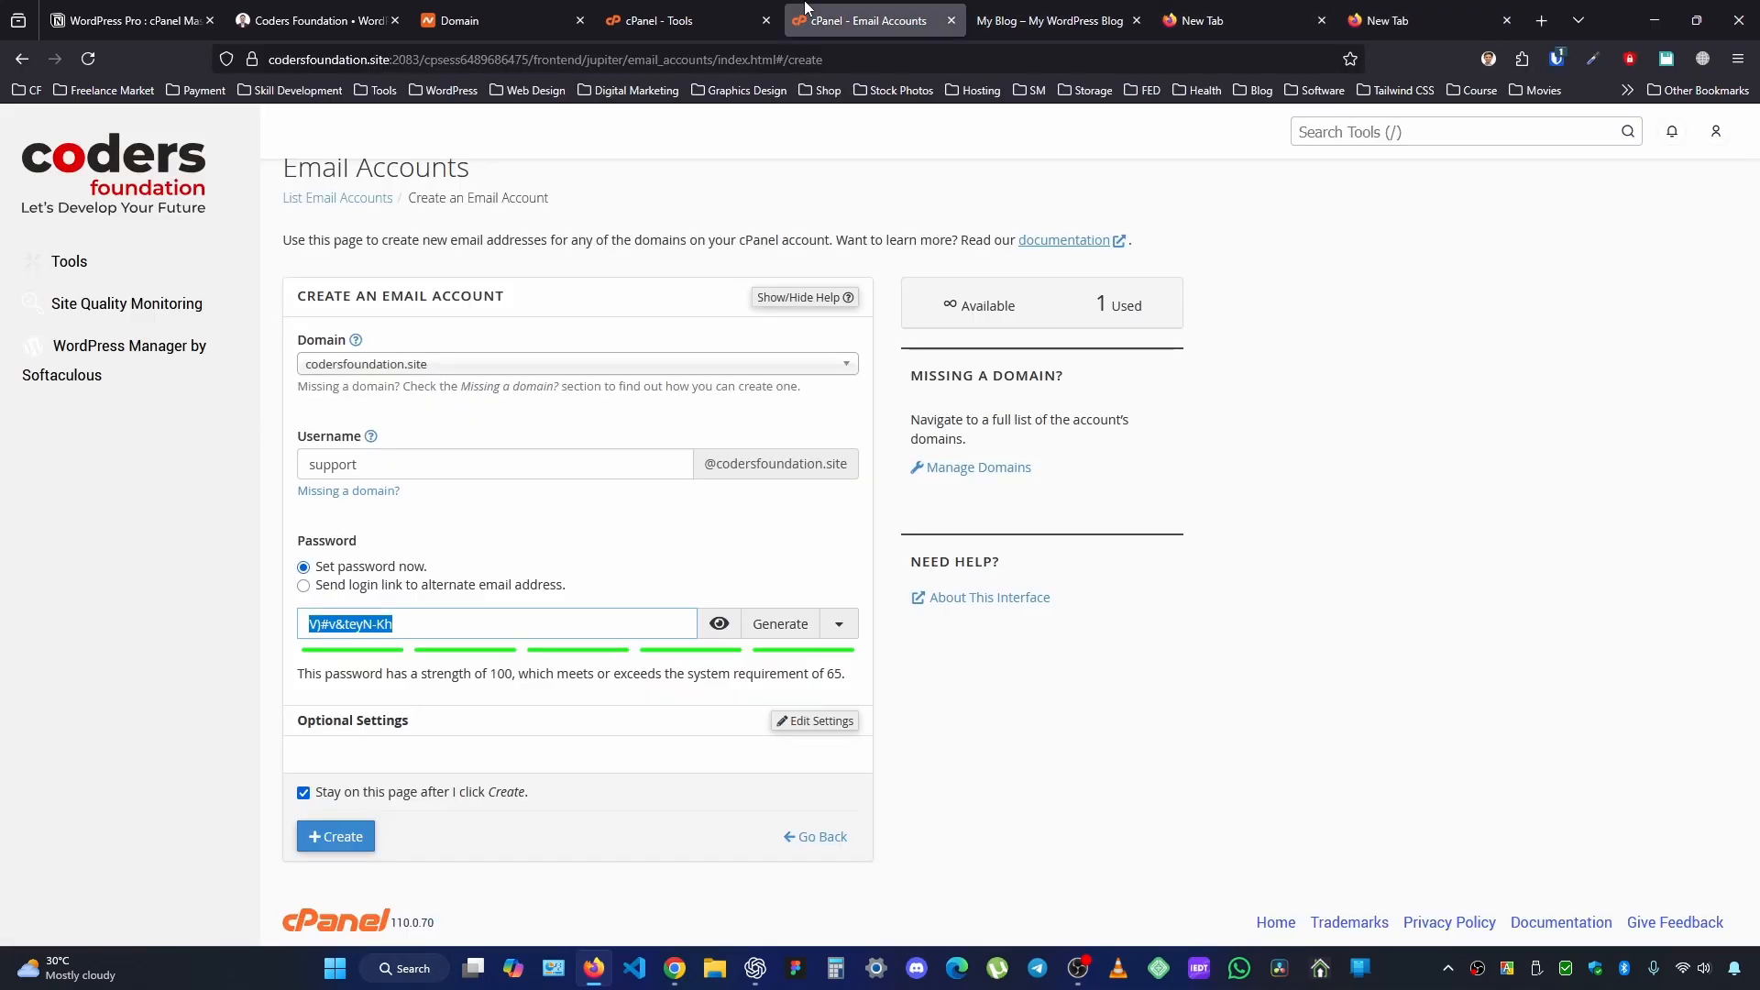
Uncheck 'Stay on this page after I click Create' and show the Optional Settings
scroll(507, 793, down, 1)
click(504, 781)
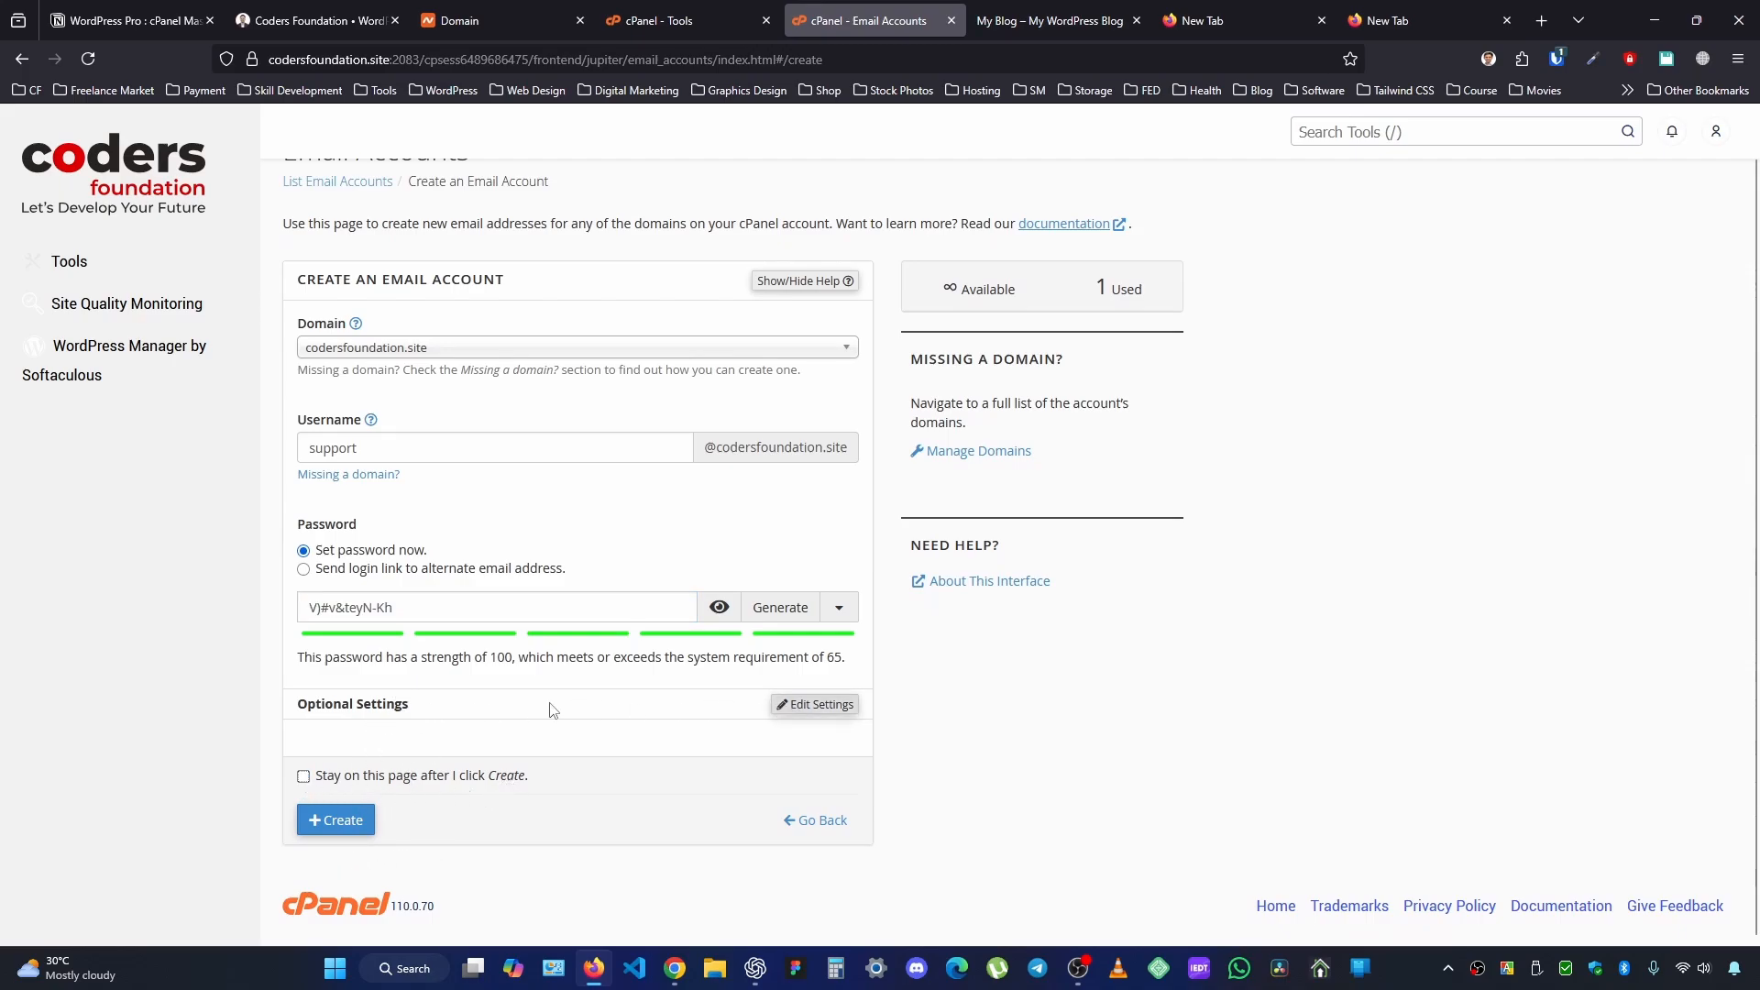
click(807, 704)
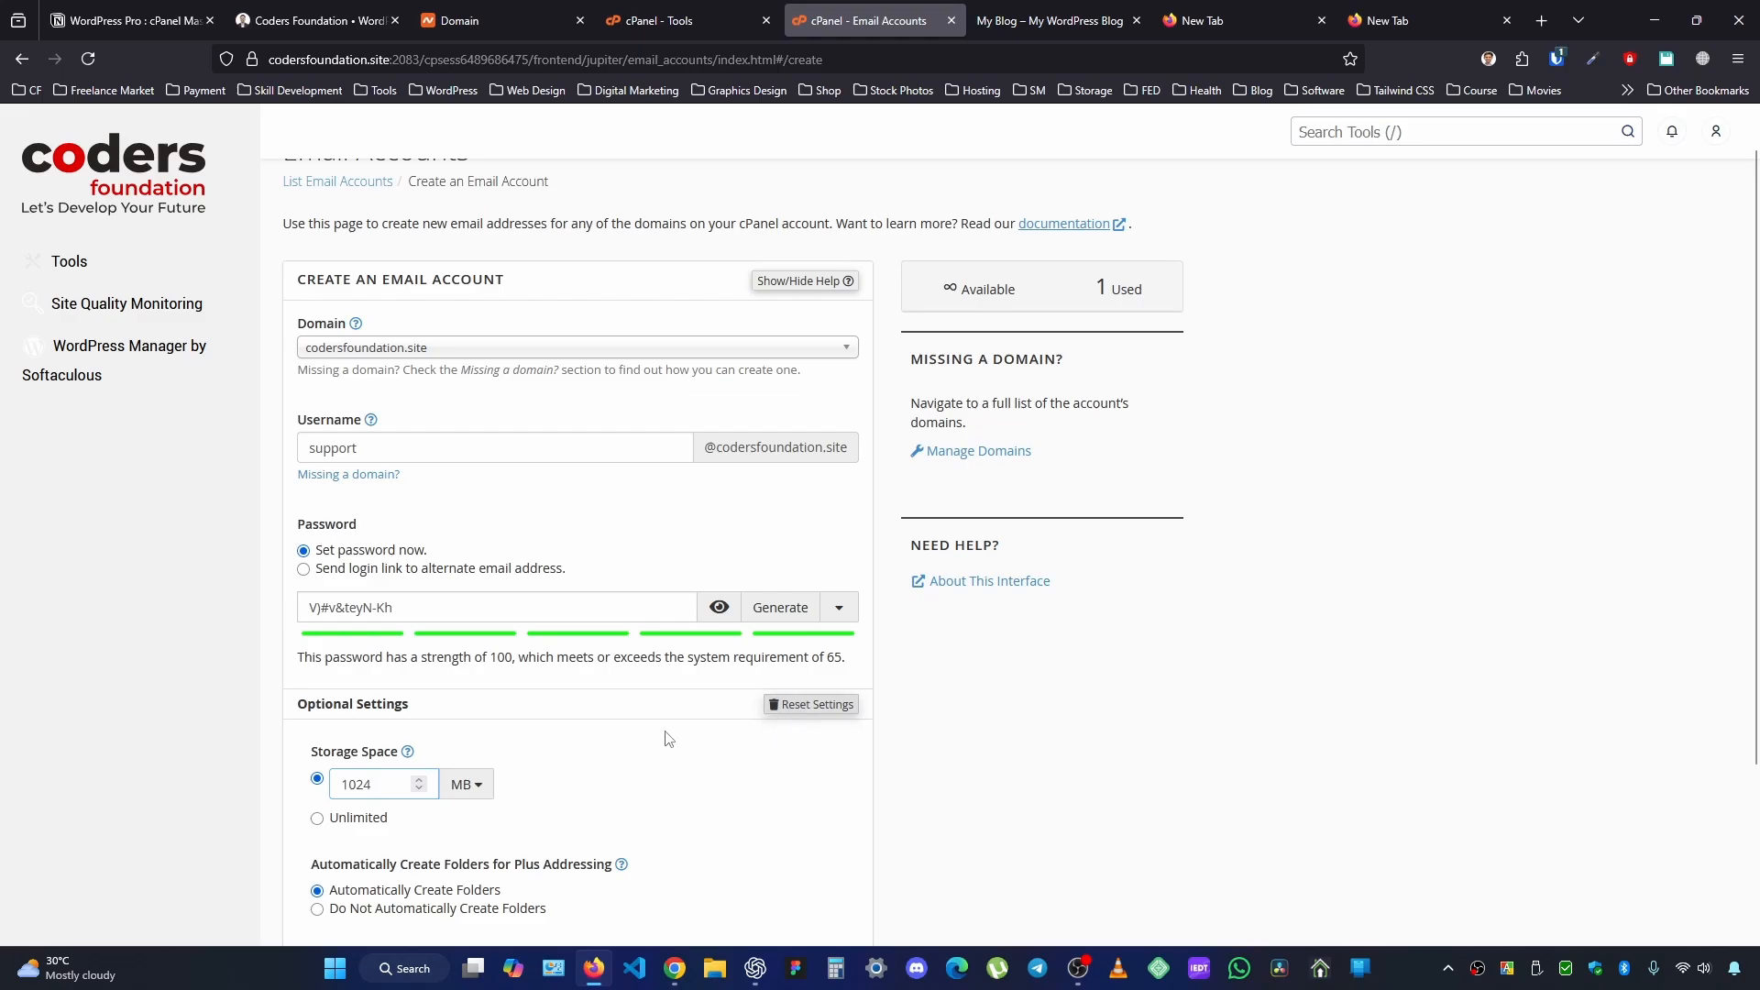
Change the support mailbox's storage space from 1024 MB to Unlimited
scroll(669, 739, down, 2)
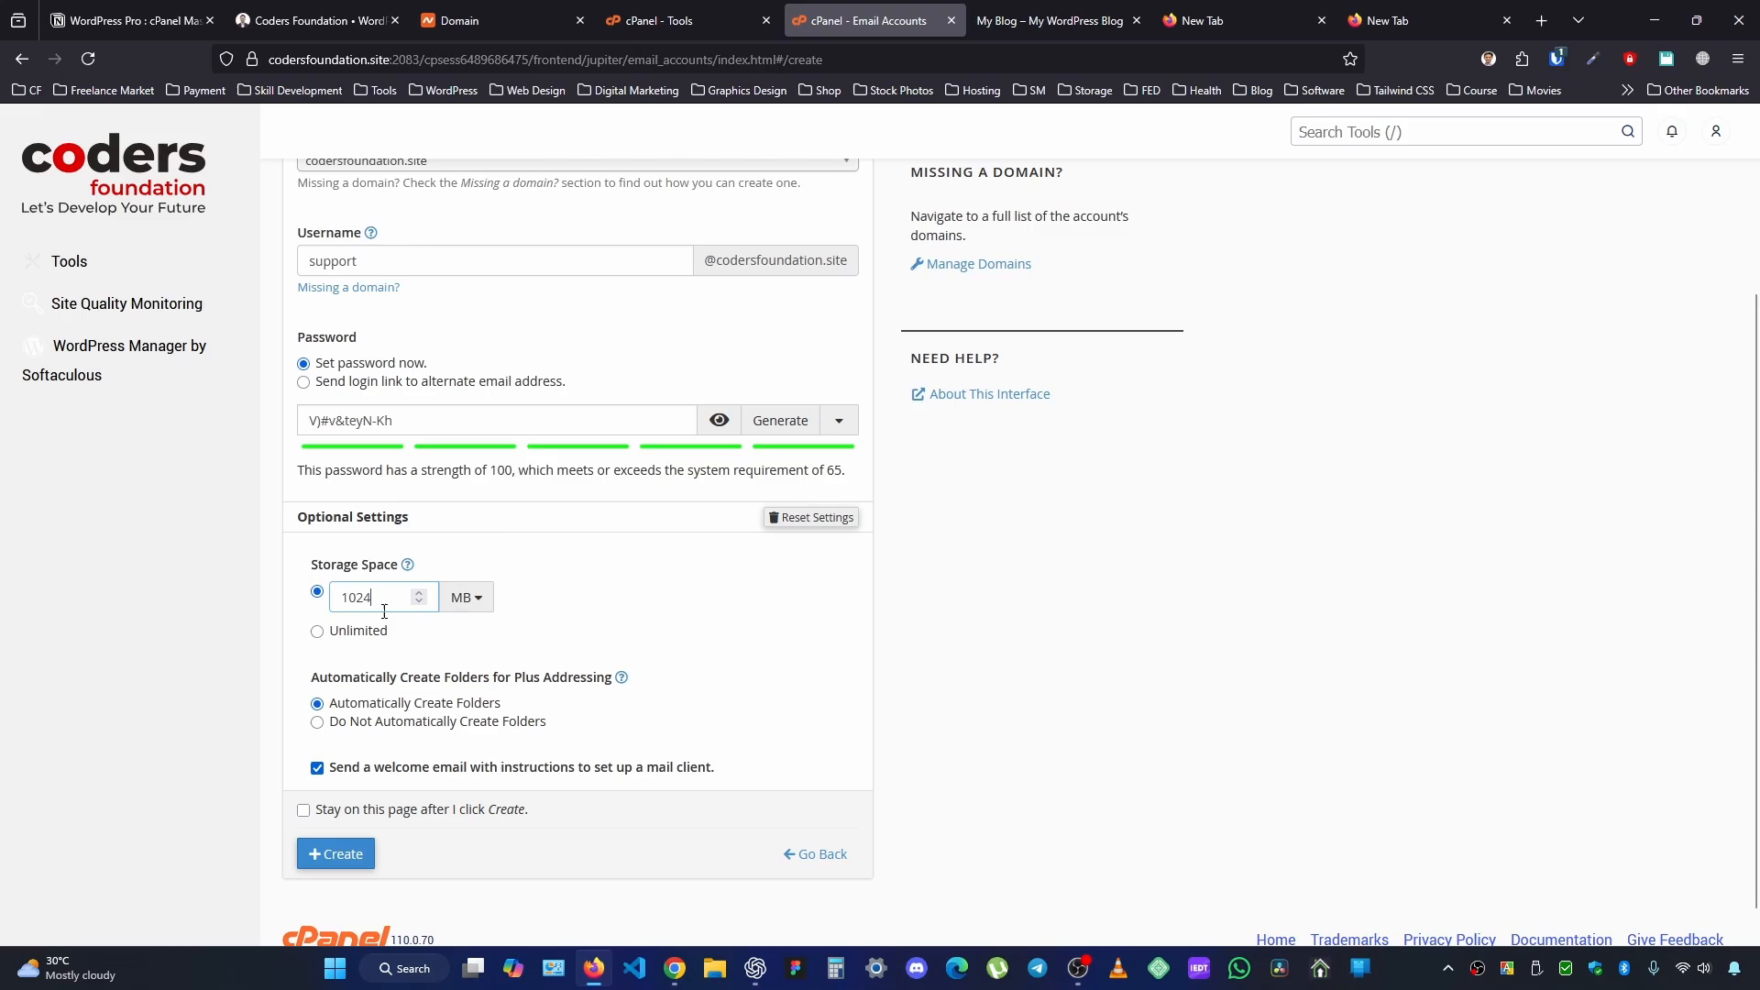
drag(351, 593, 276, 592)
click(349, 635)
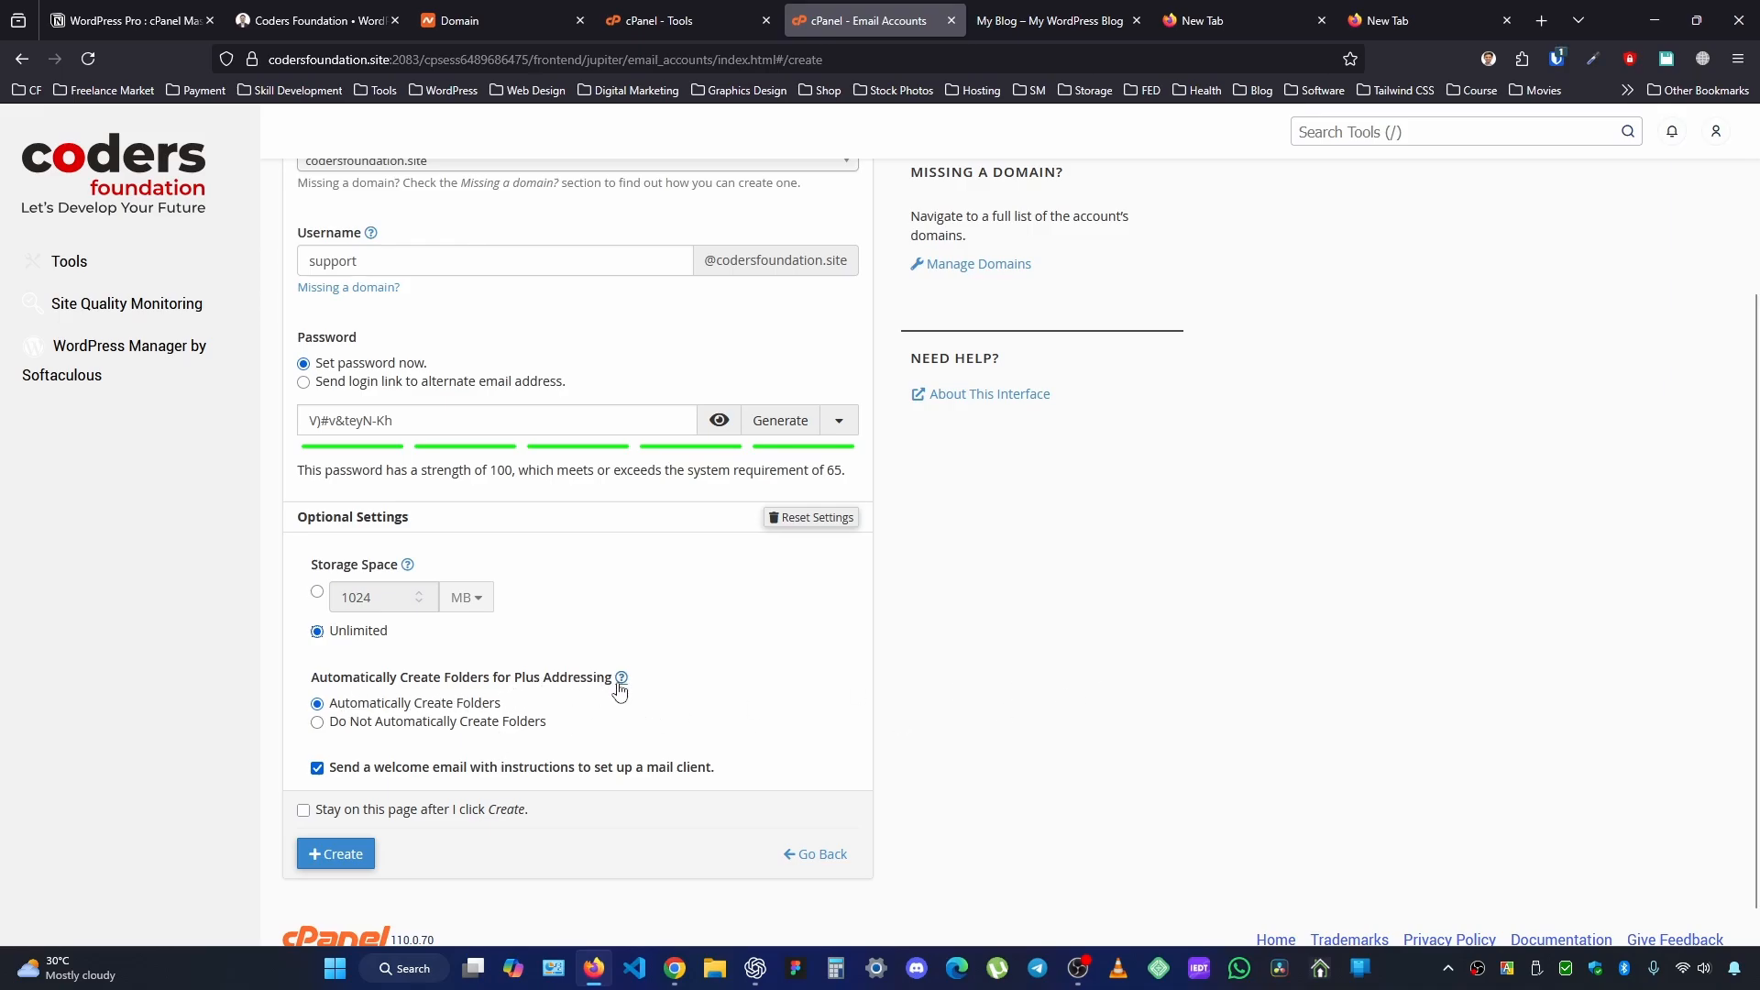
scroll(414, 617, up, 1)
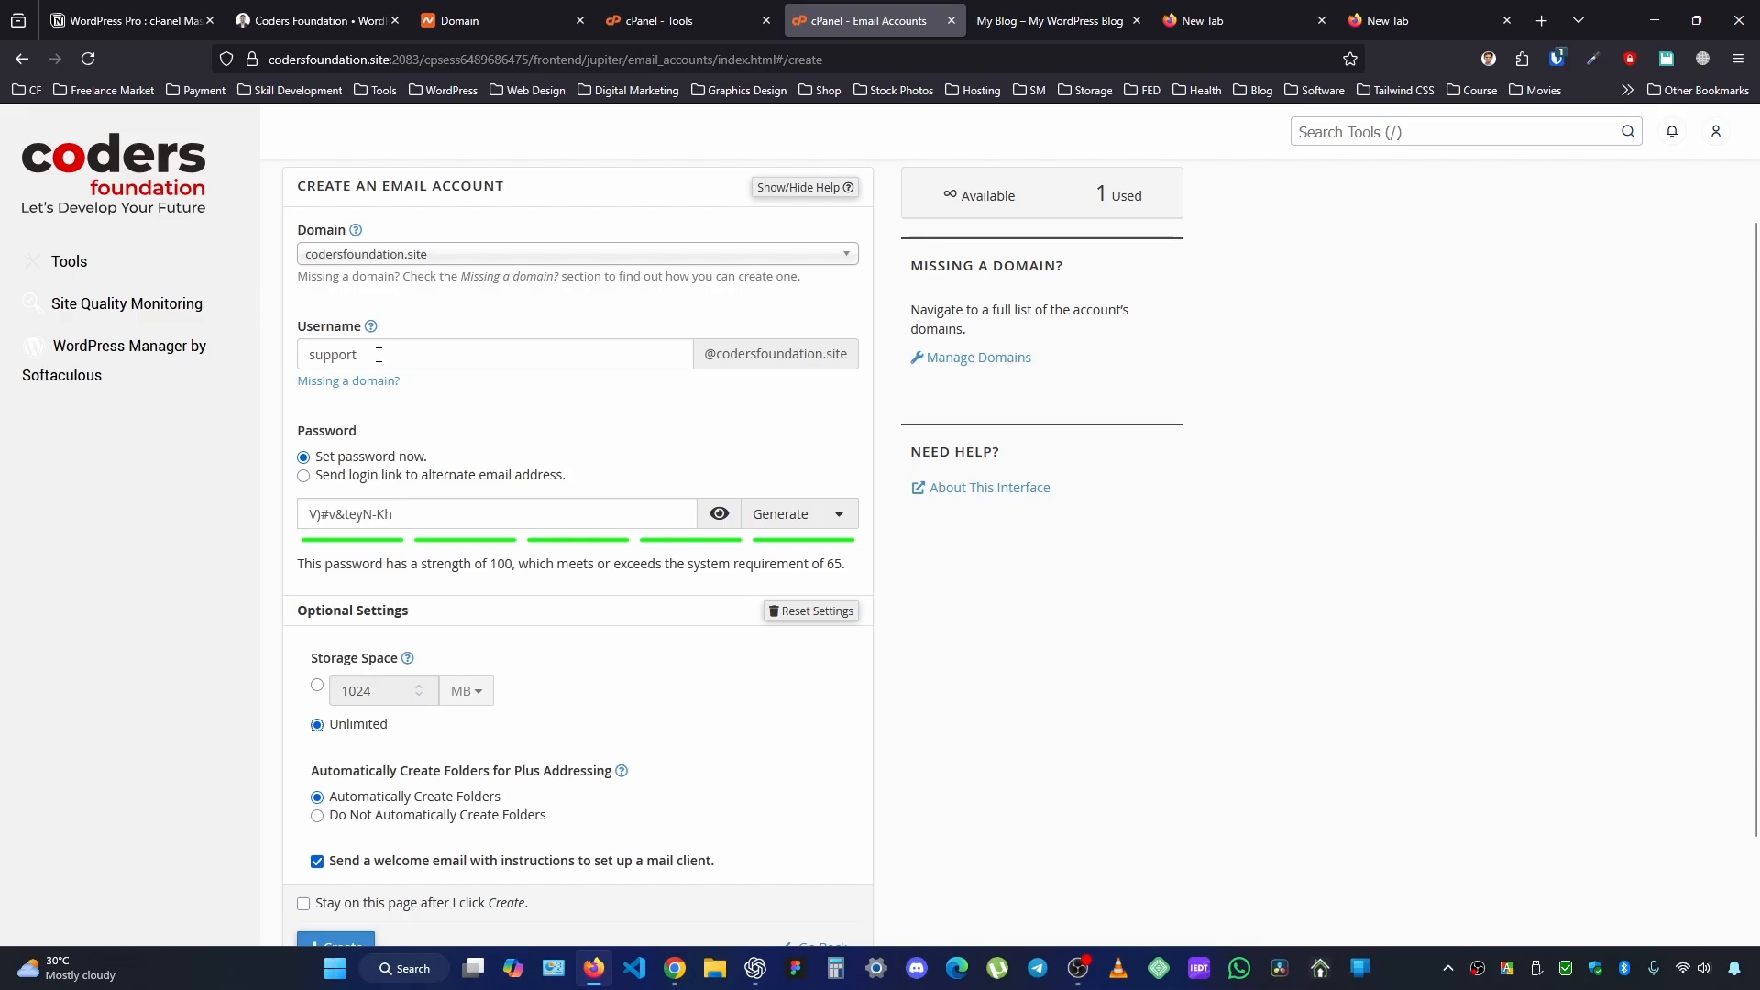
scroll(597, 601, down, 1)
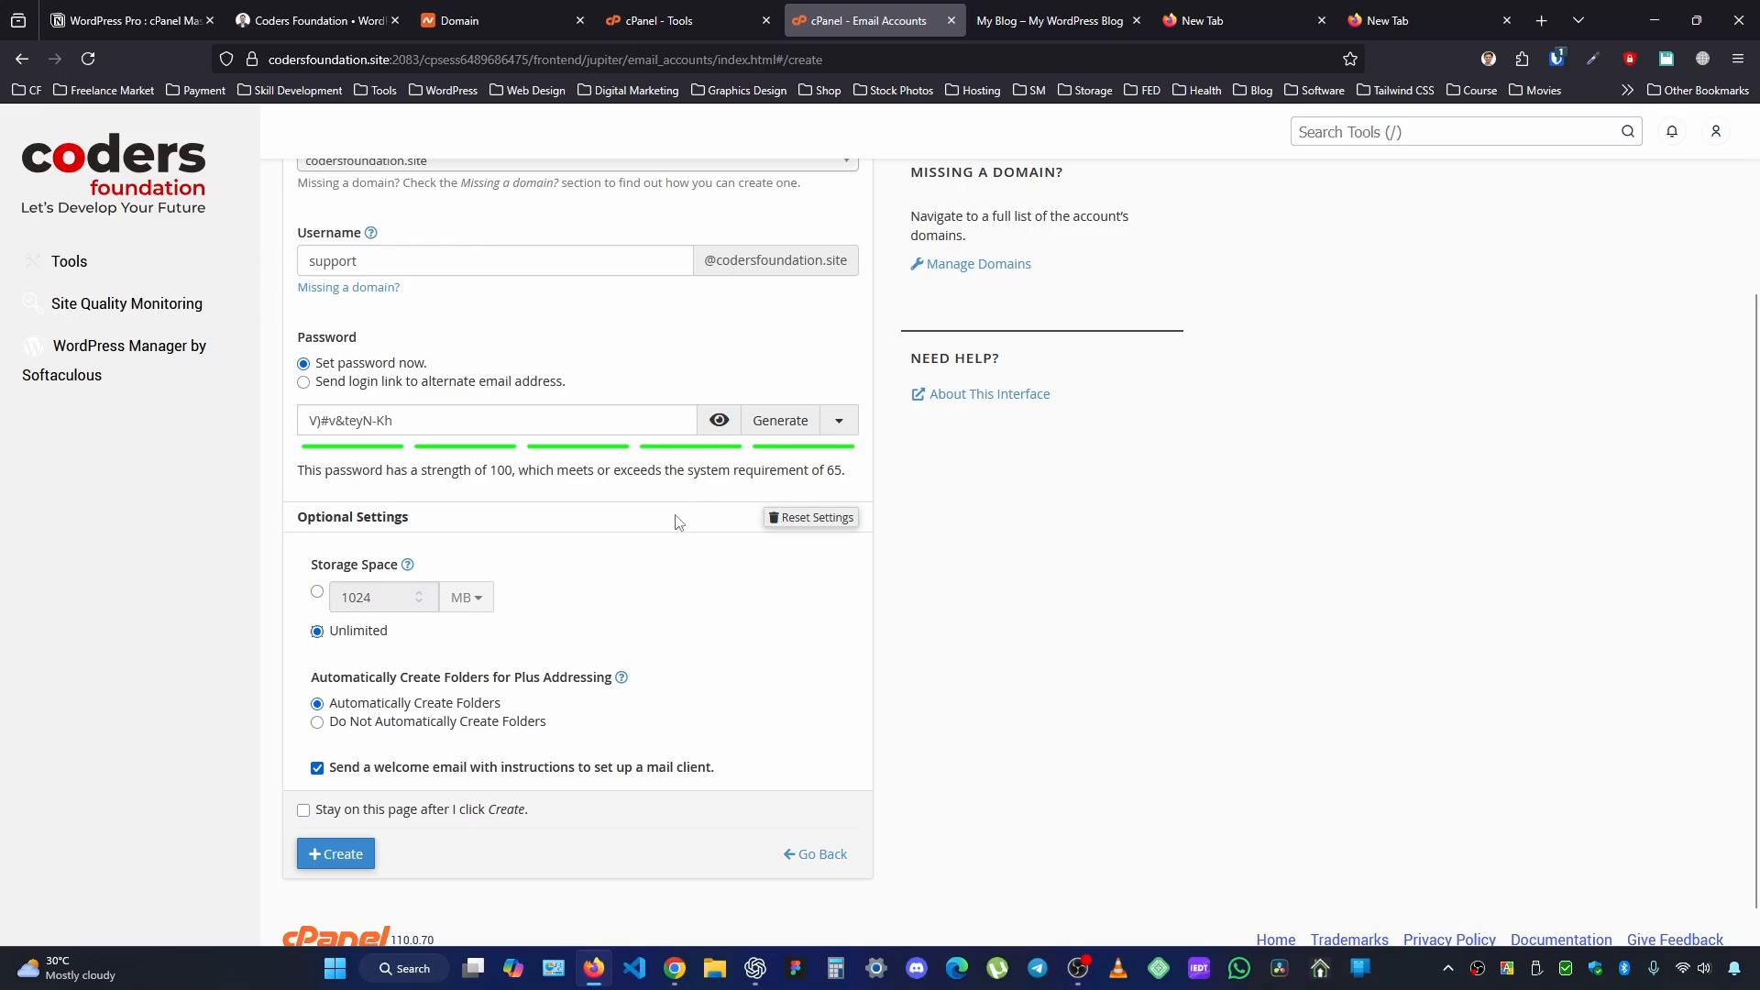
scroll(670, 610, down, 1)
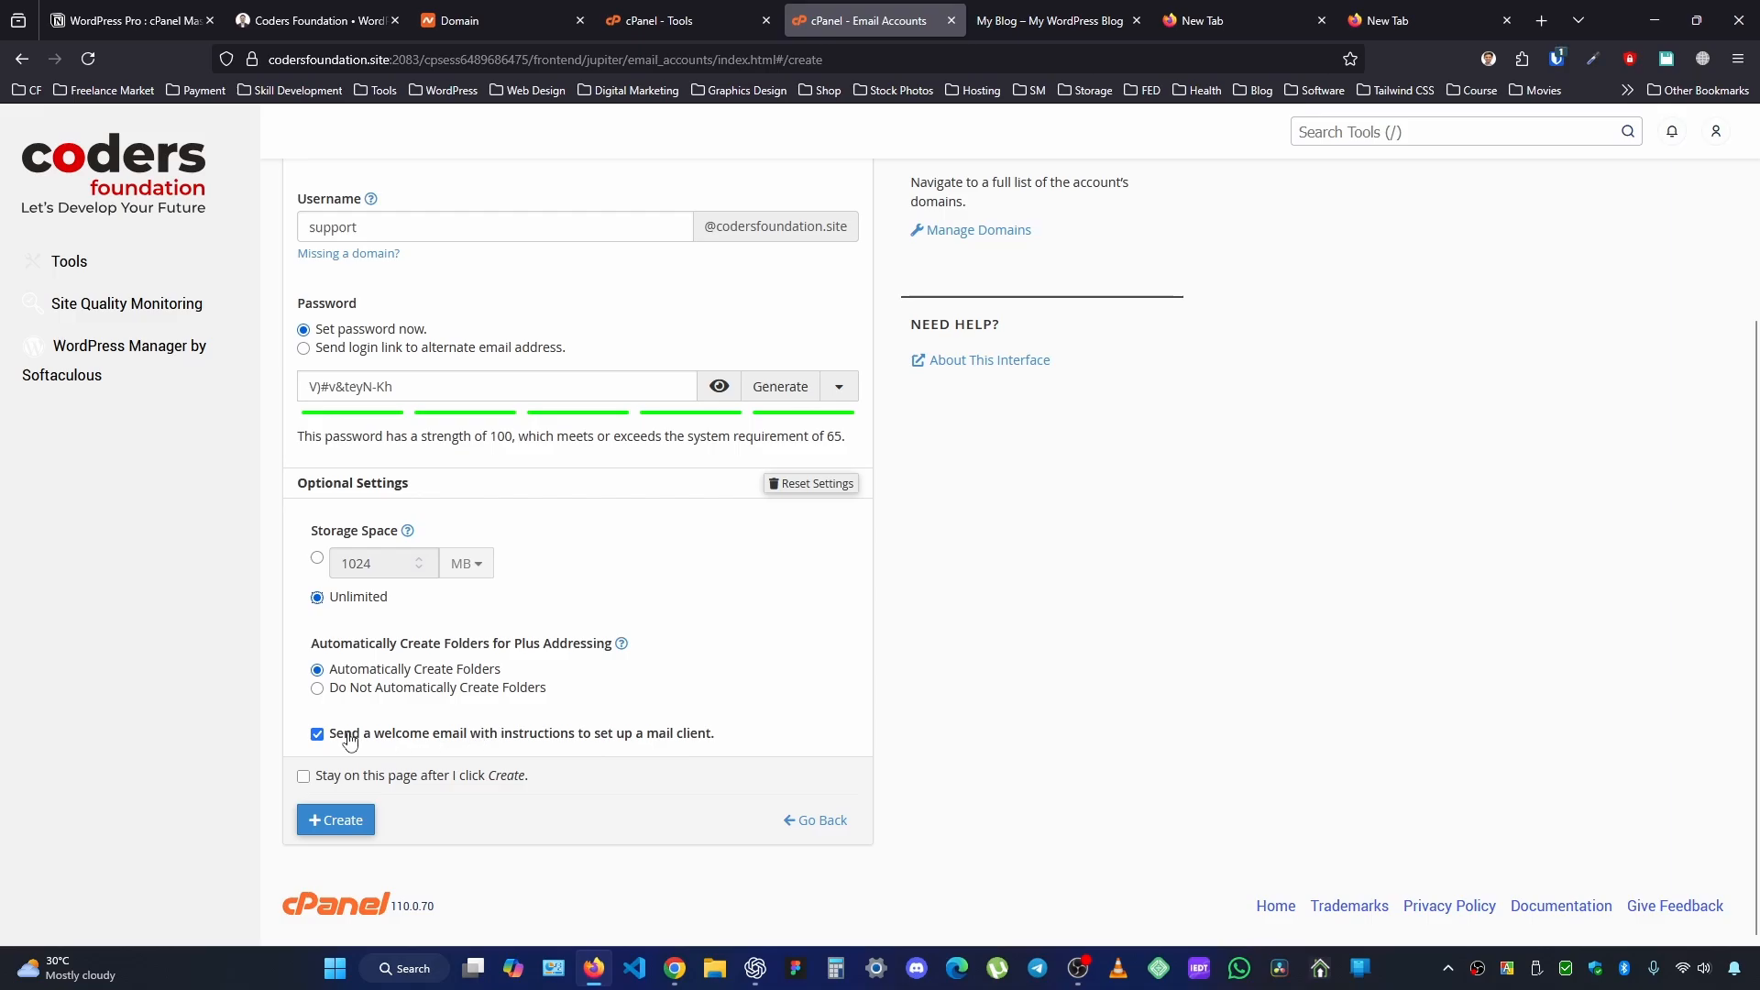
scroll(449, 445, up, 3)
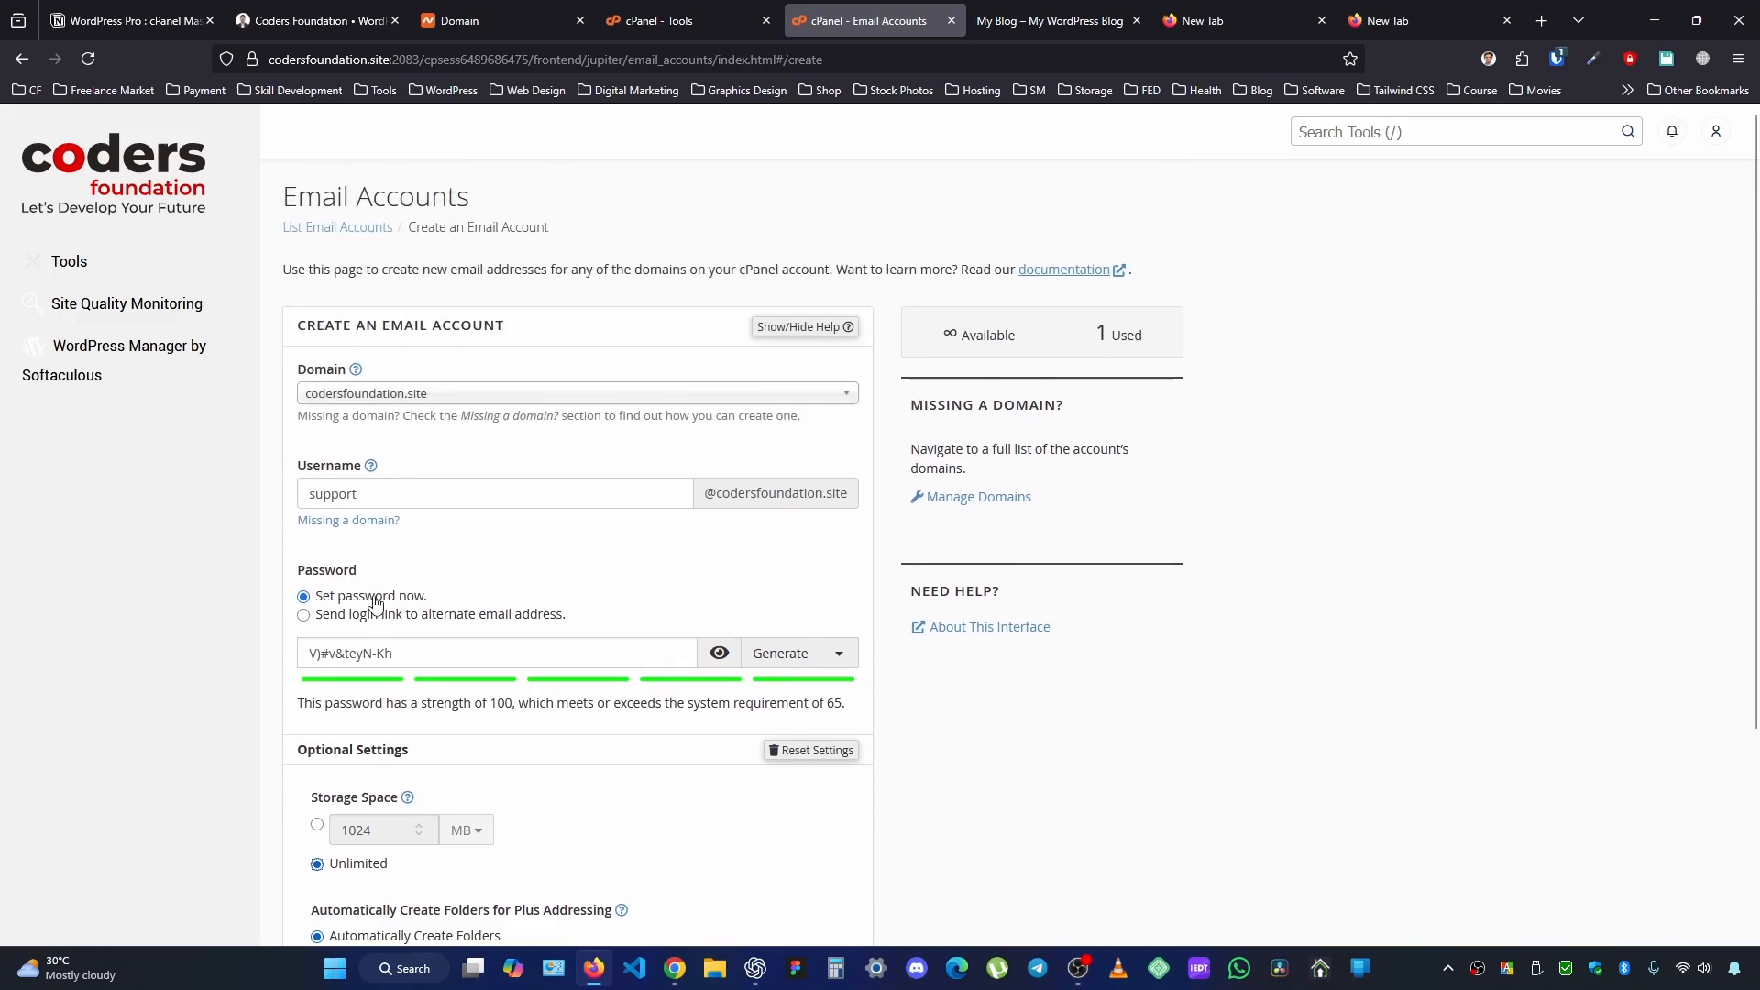
scroll(657, 641, down, 3)
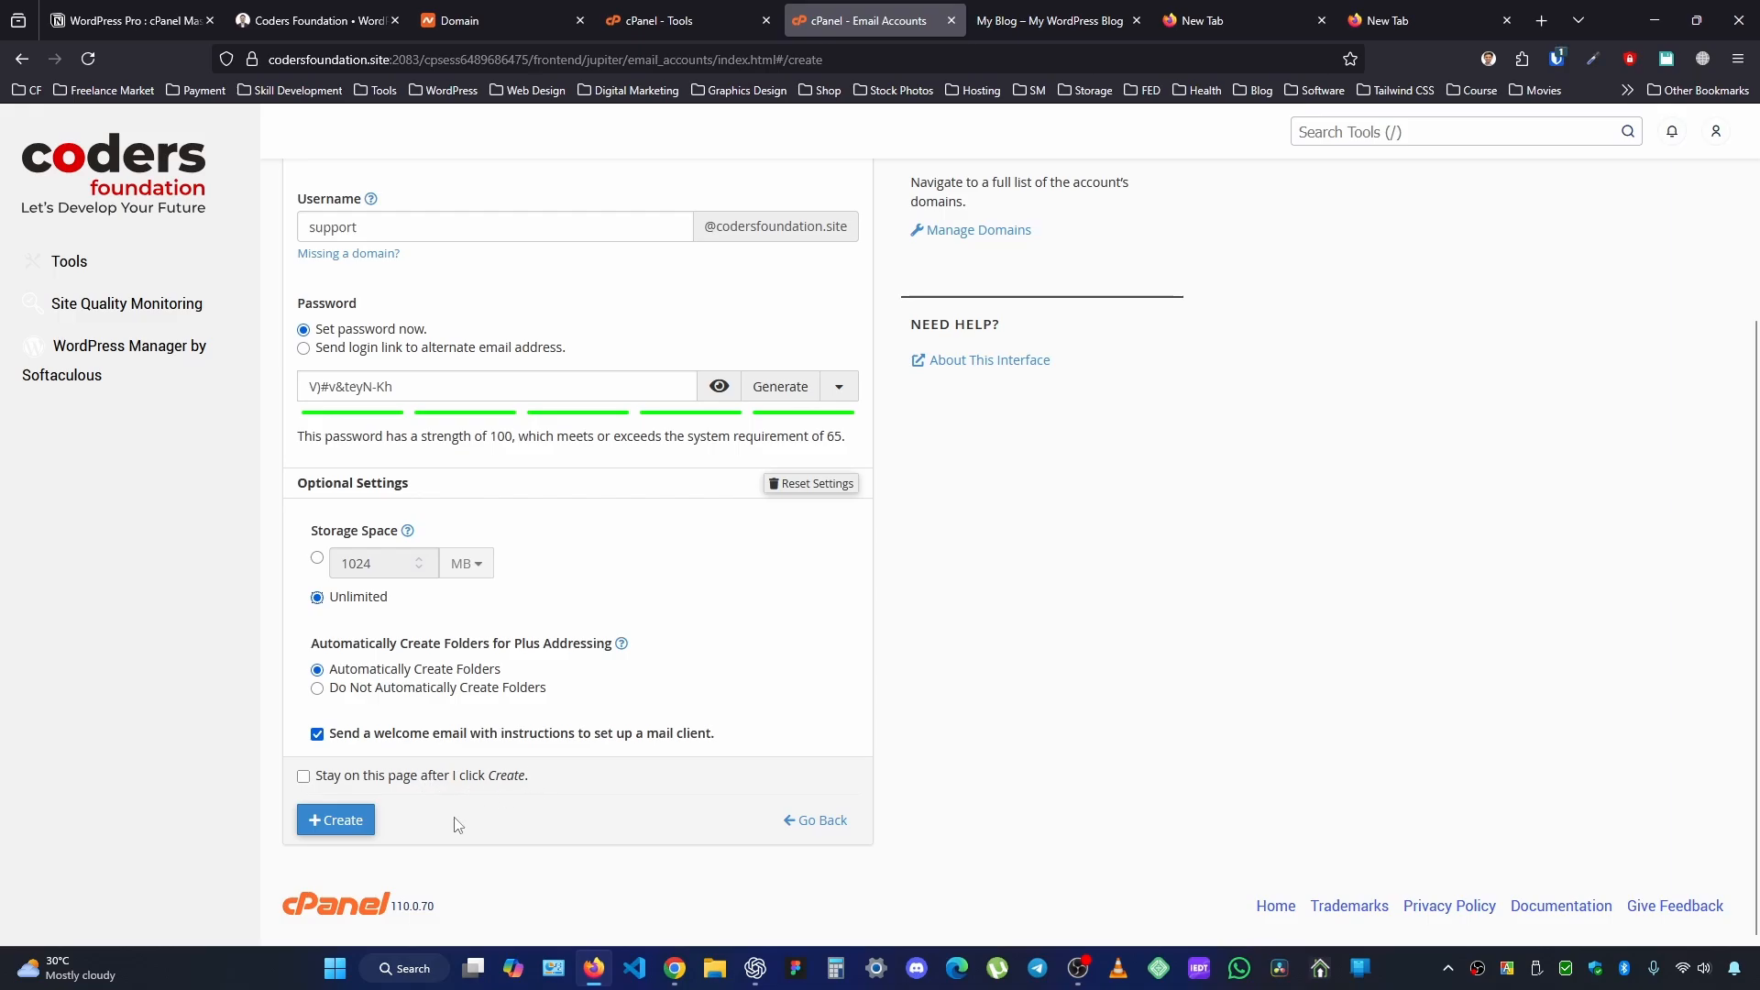
click(341, 822)
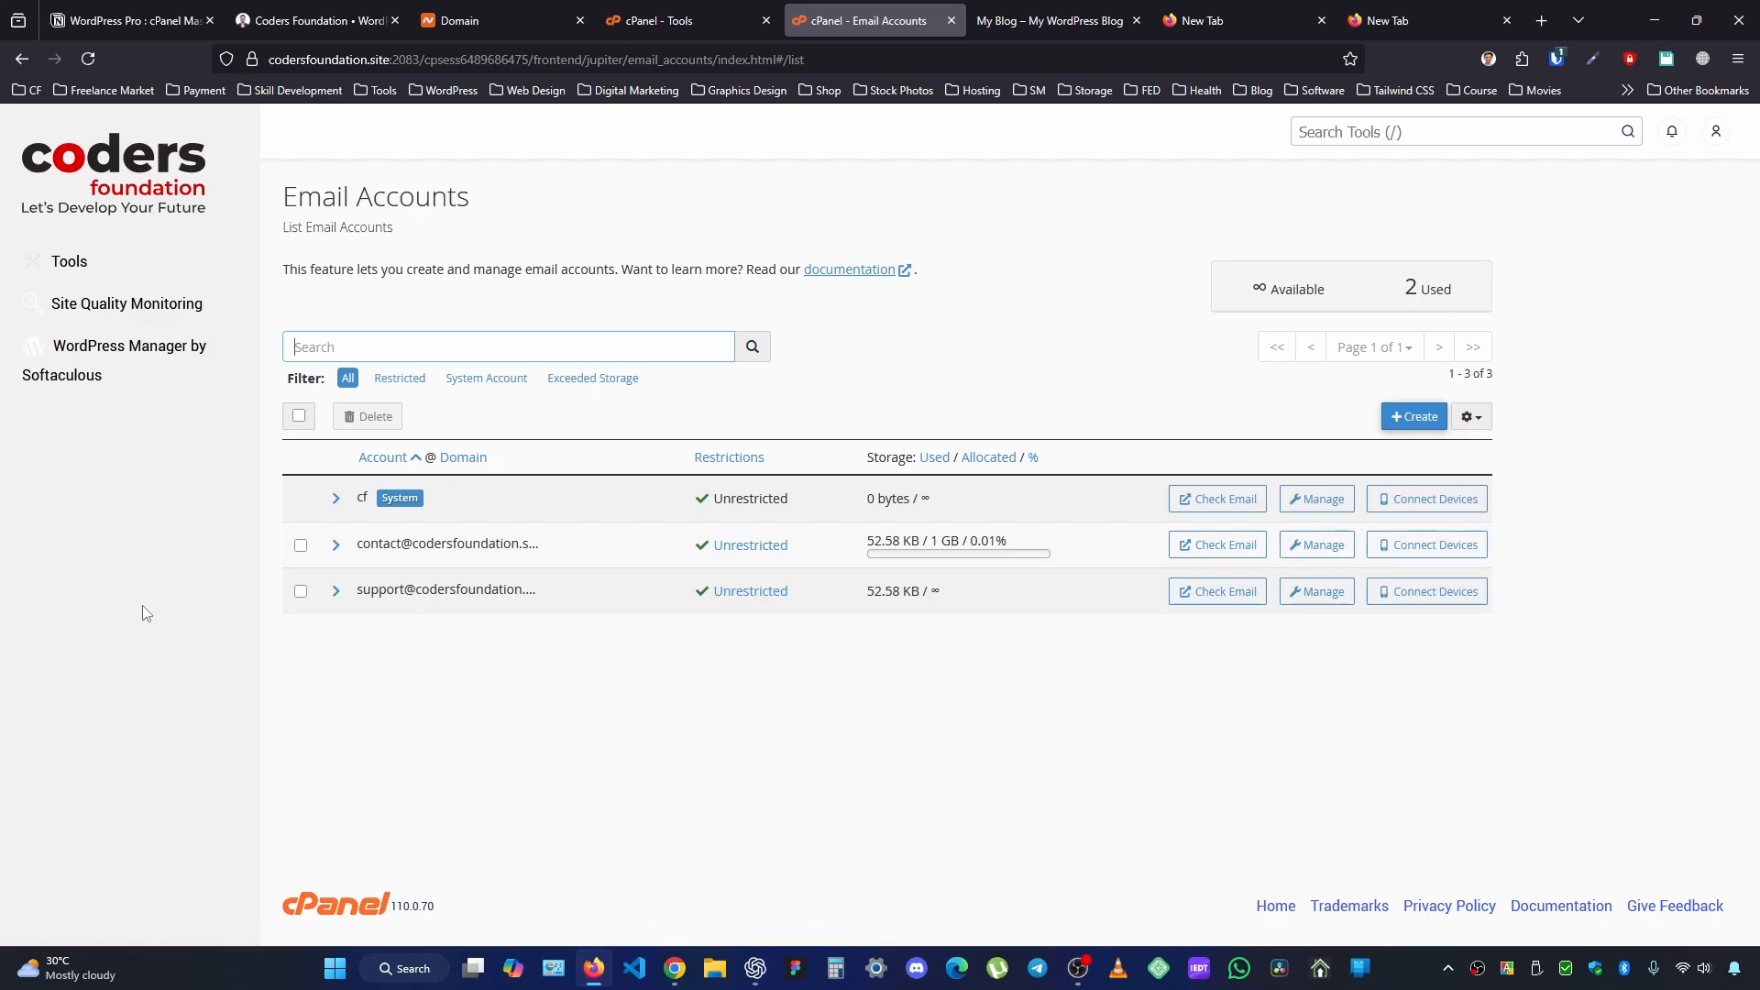
click(486, 377)
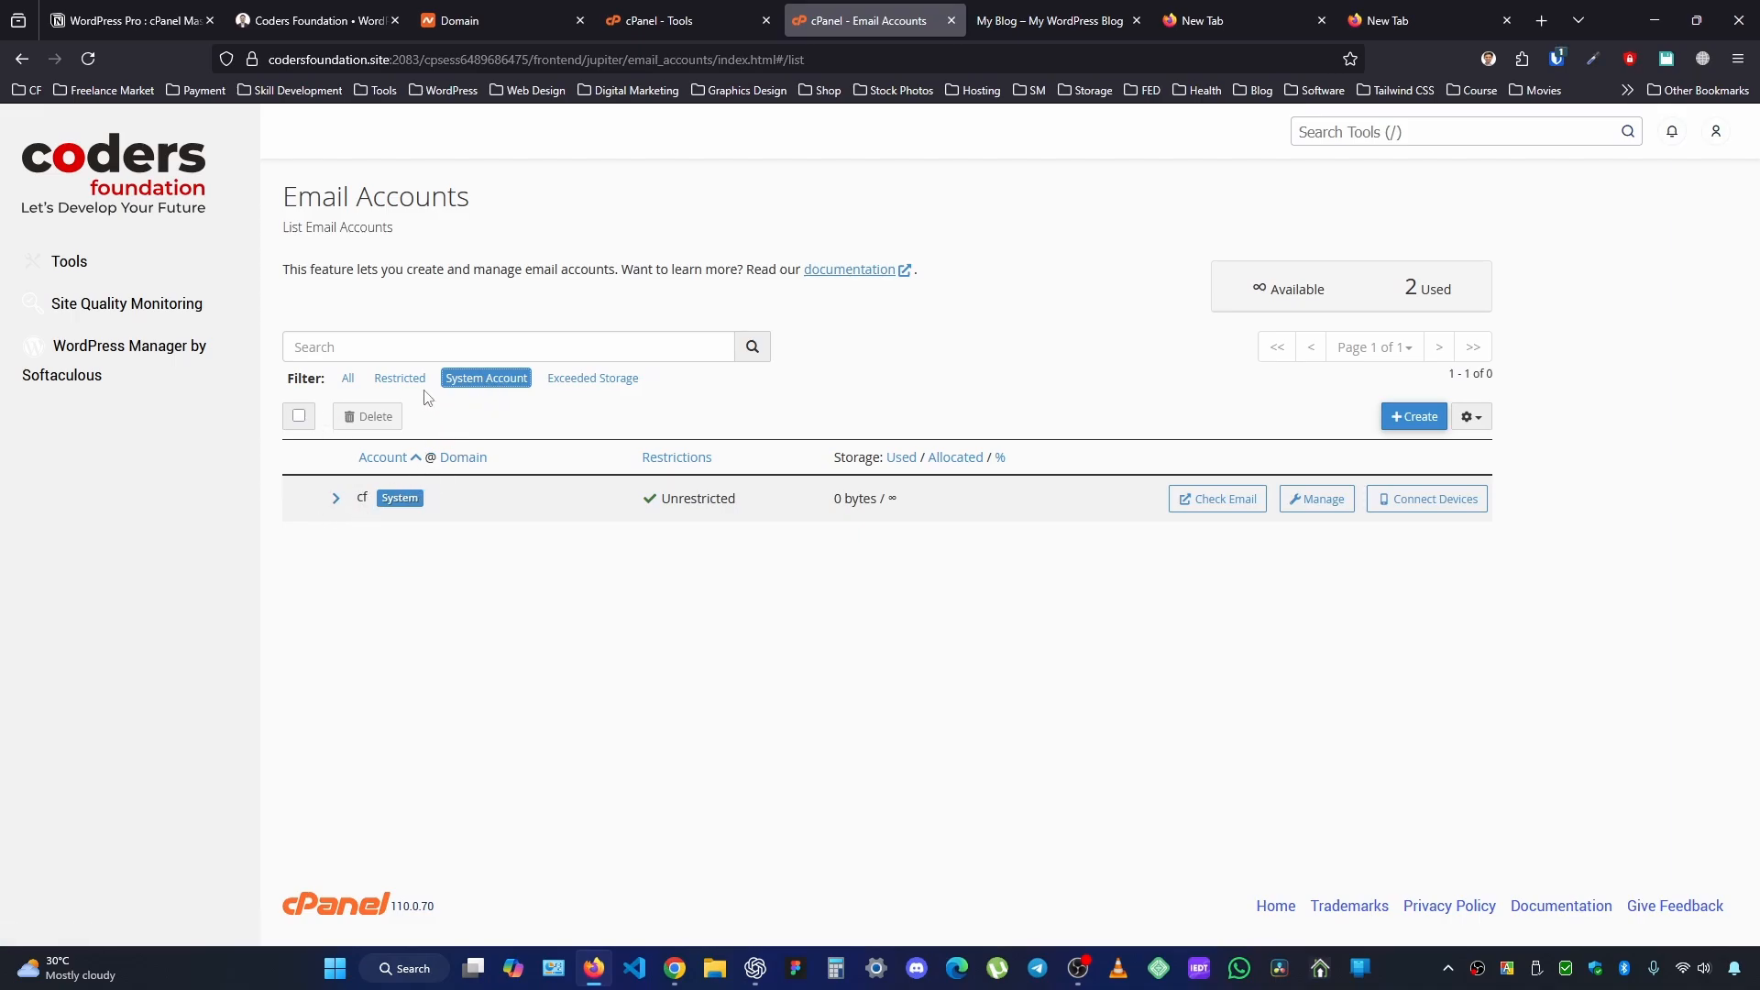
Try the Restricted and Exceeded Storage filters, then return to All accounts
click(400, 378)
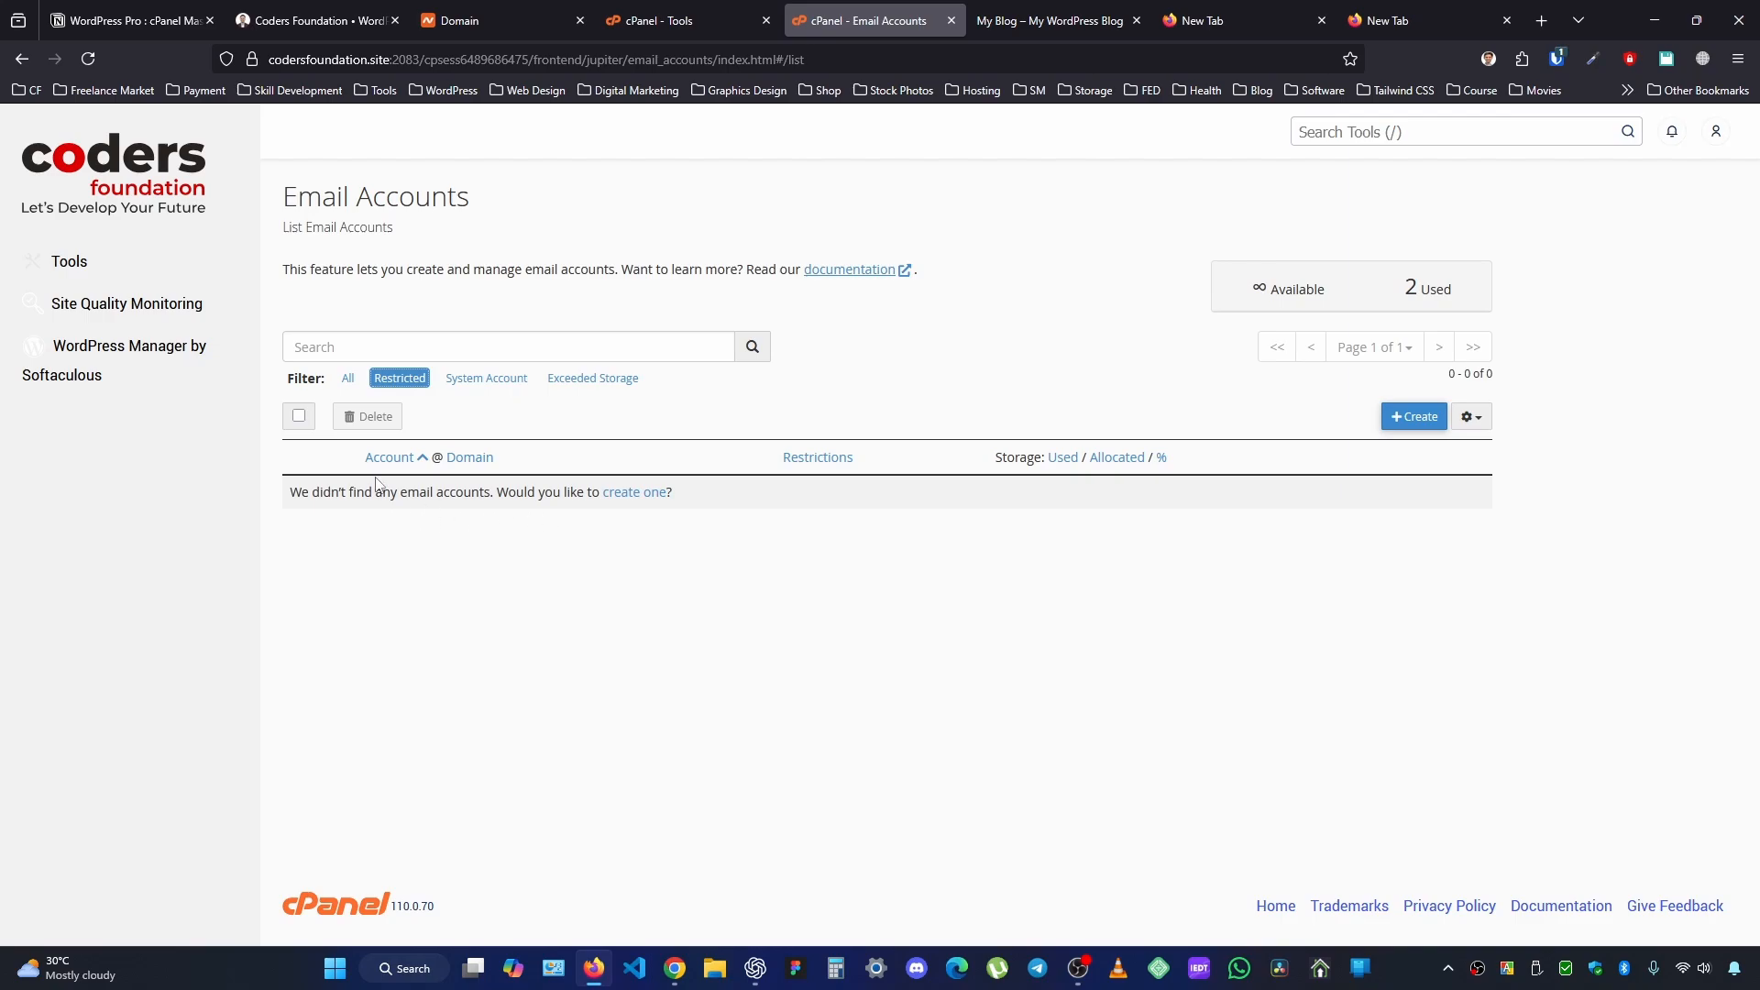
click(579, 379)
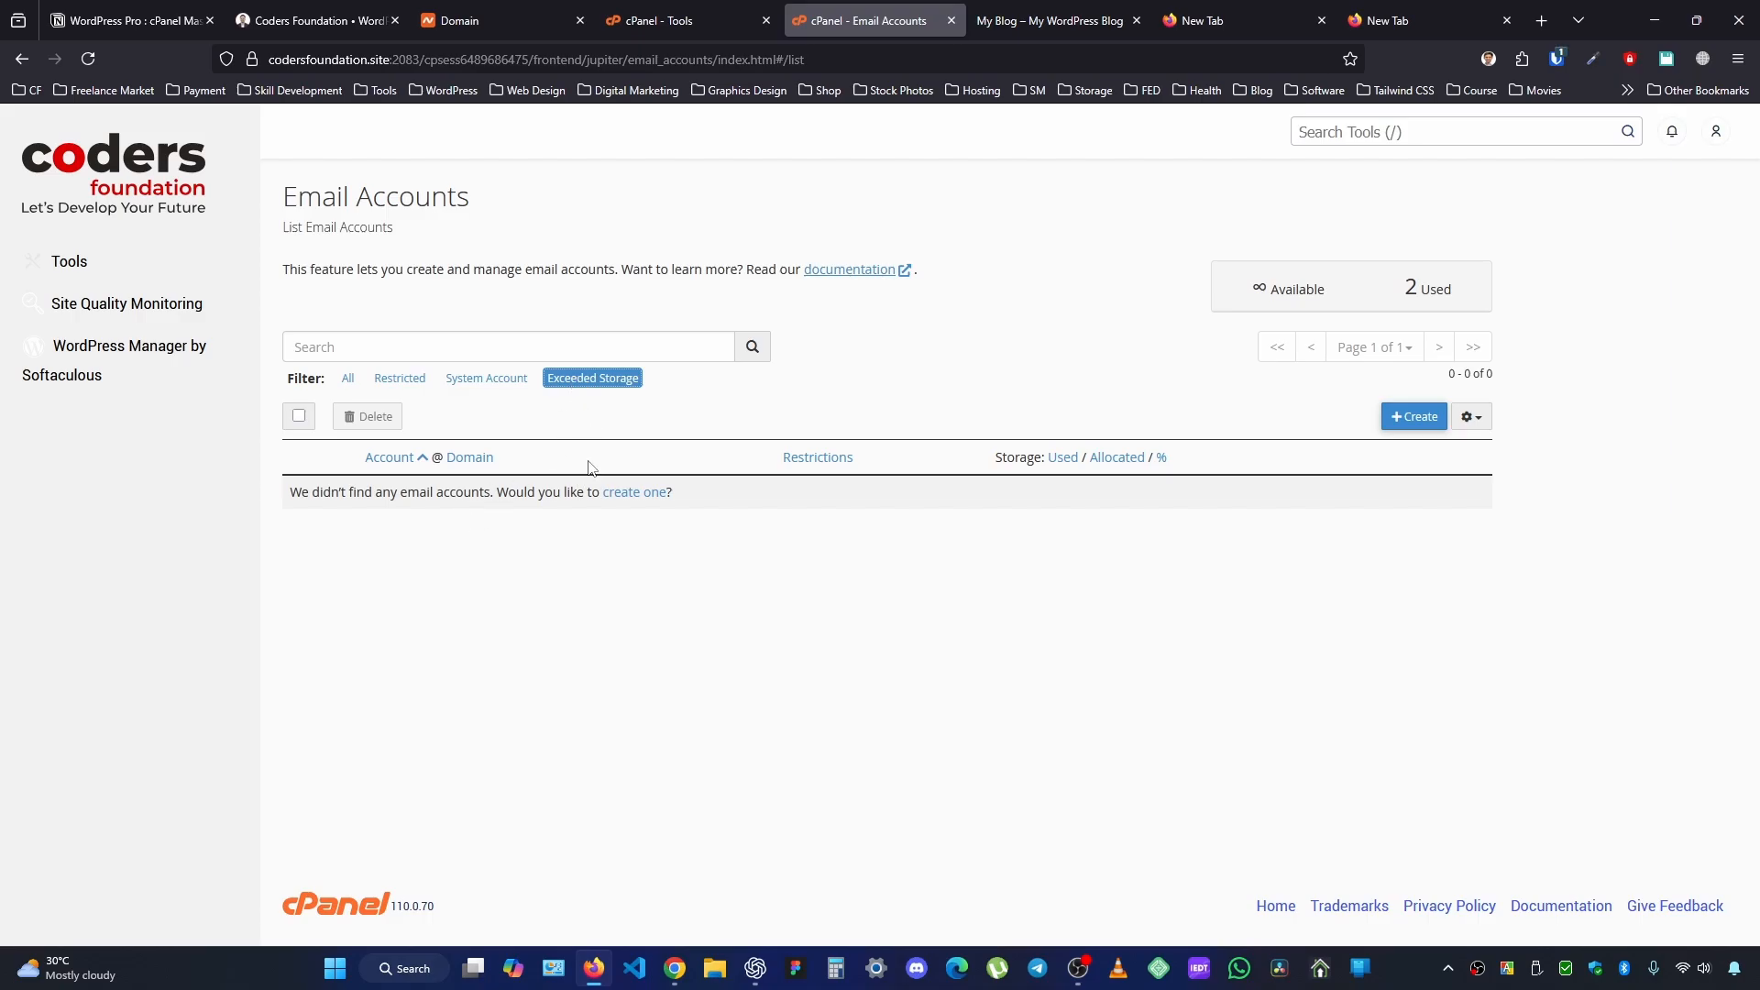
click(348, 379)
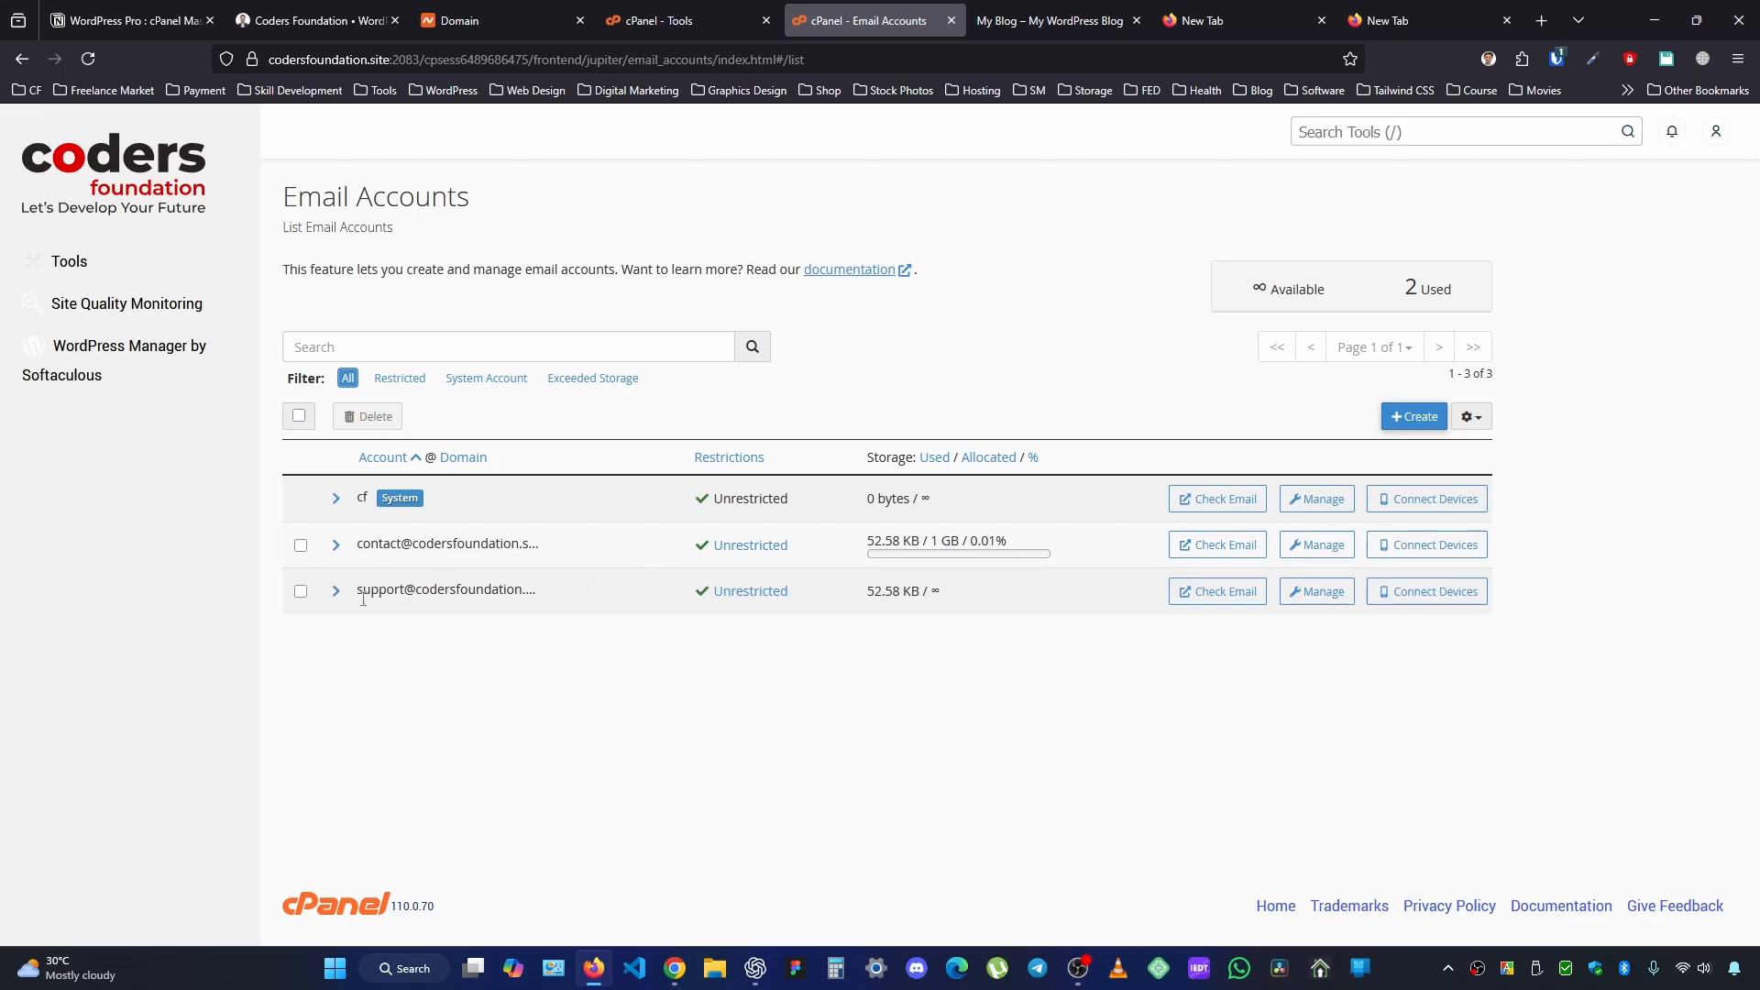
Tick and then untick the support@ and contact@ row checkboxes
click(301, 592)
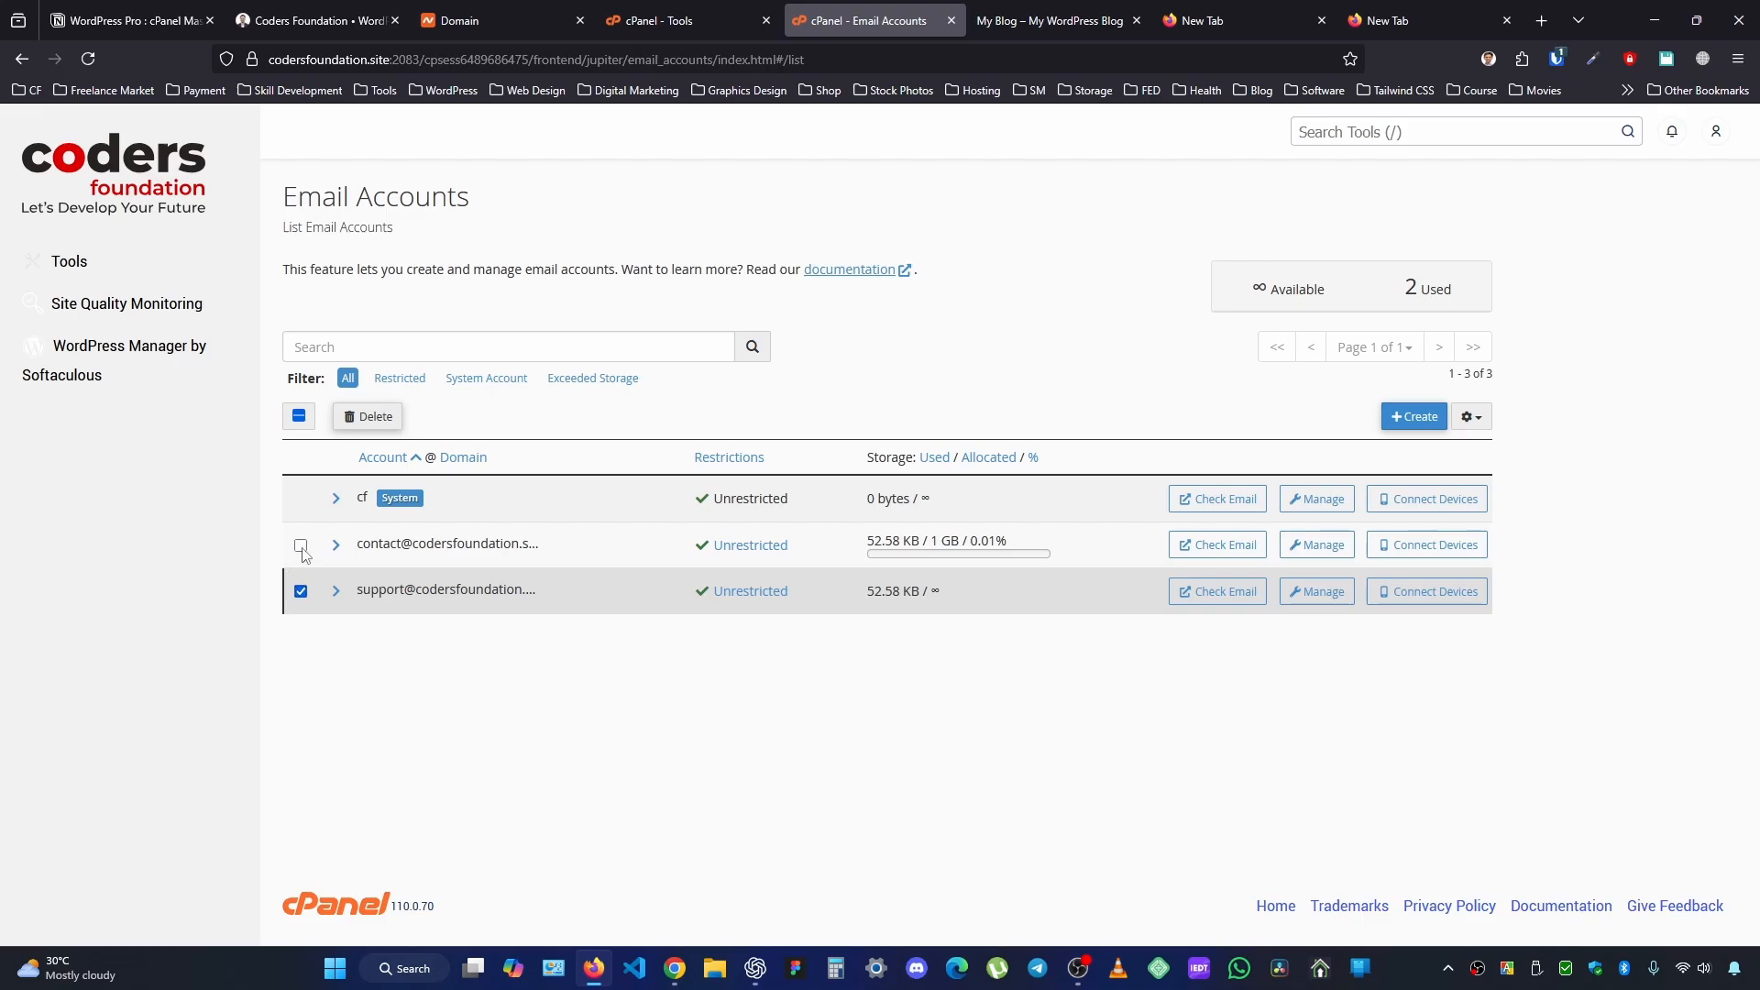
click(301, 546)
click(301, 591)
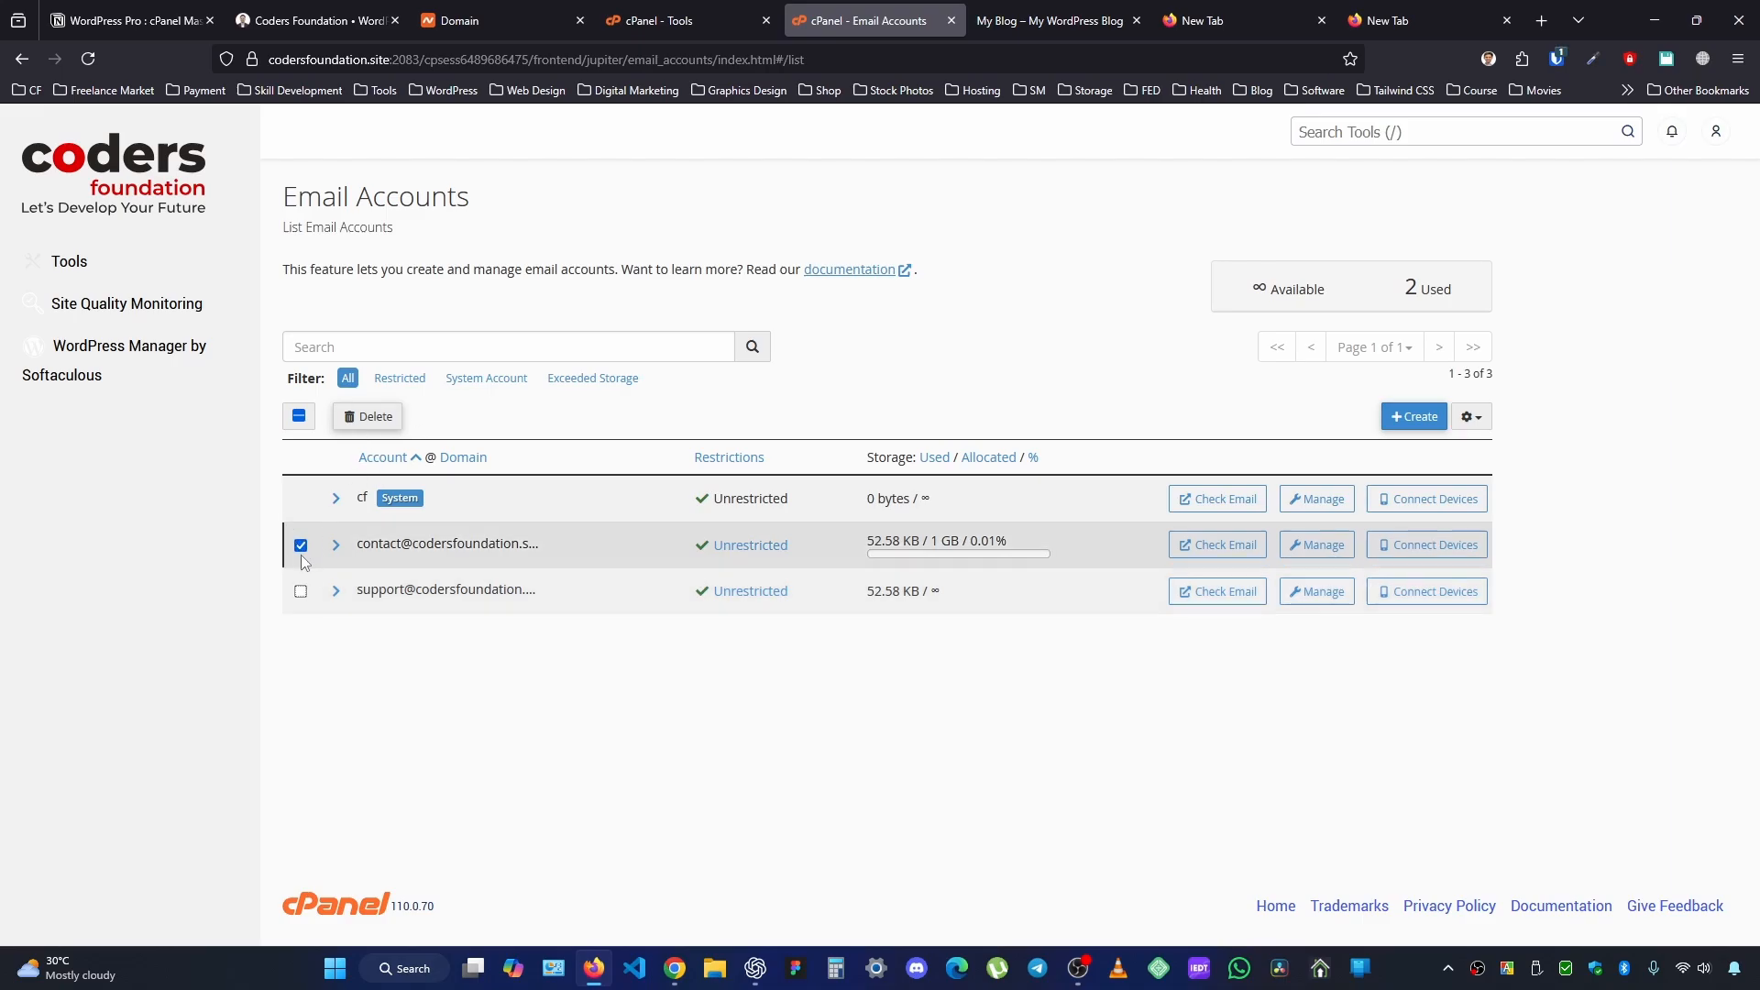
click(300, 546)
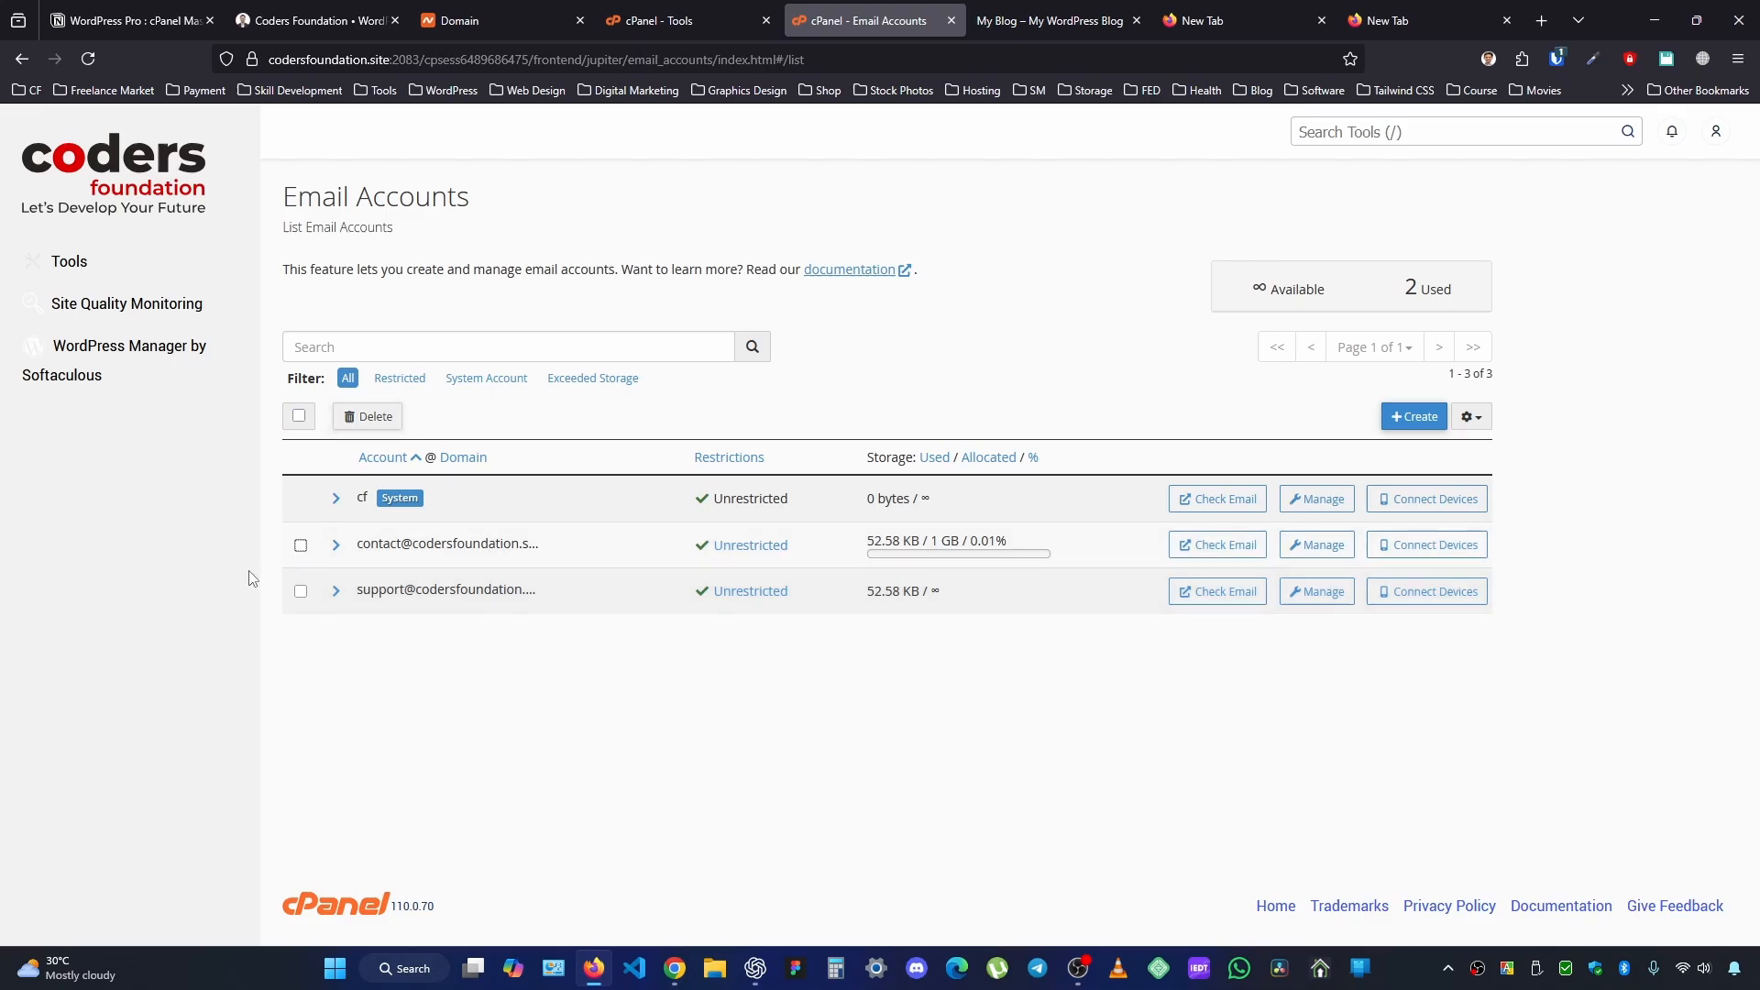
Open the contact@ account's Manage page and choose 'Free up Email Storage'
click(1317, 546)
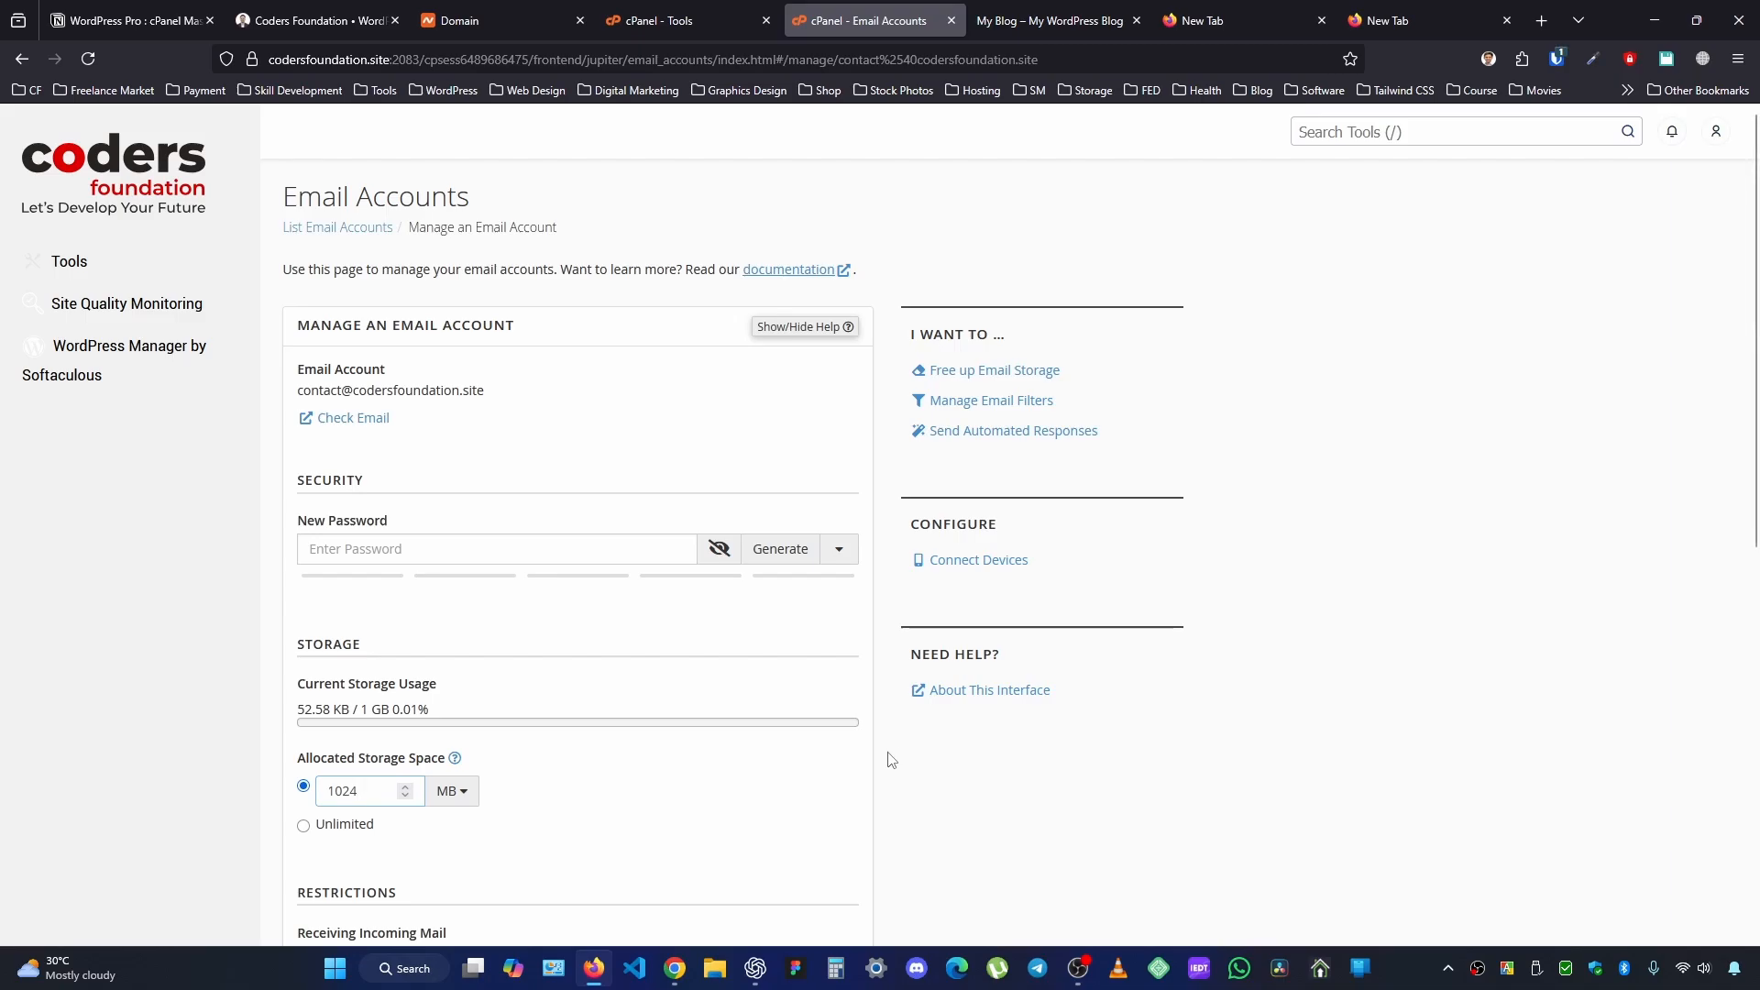
scroll(399, 584, down, 1)
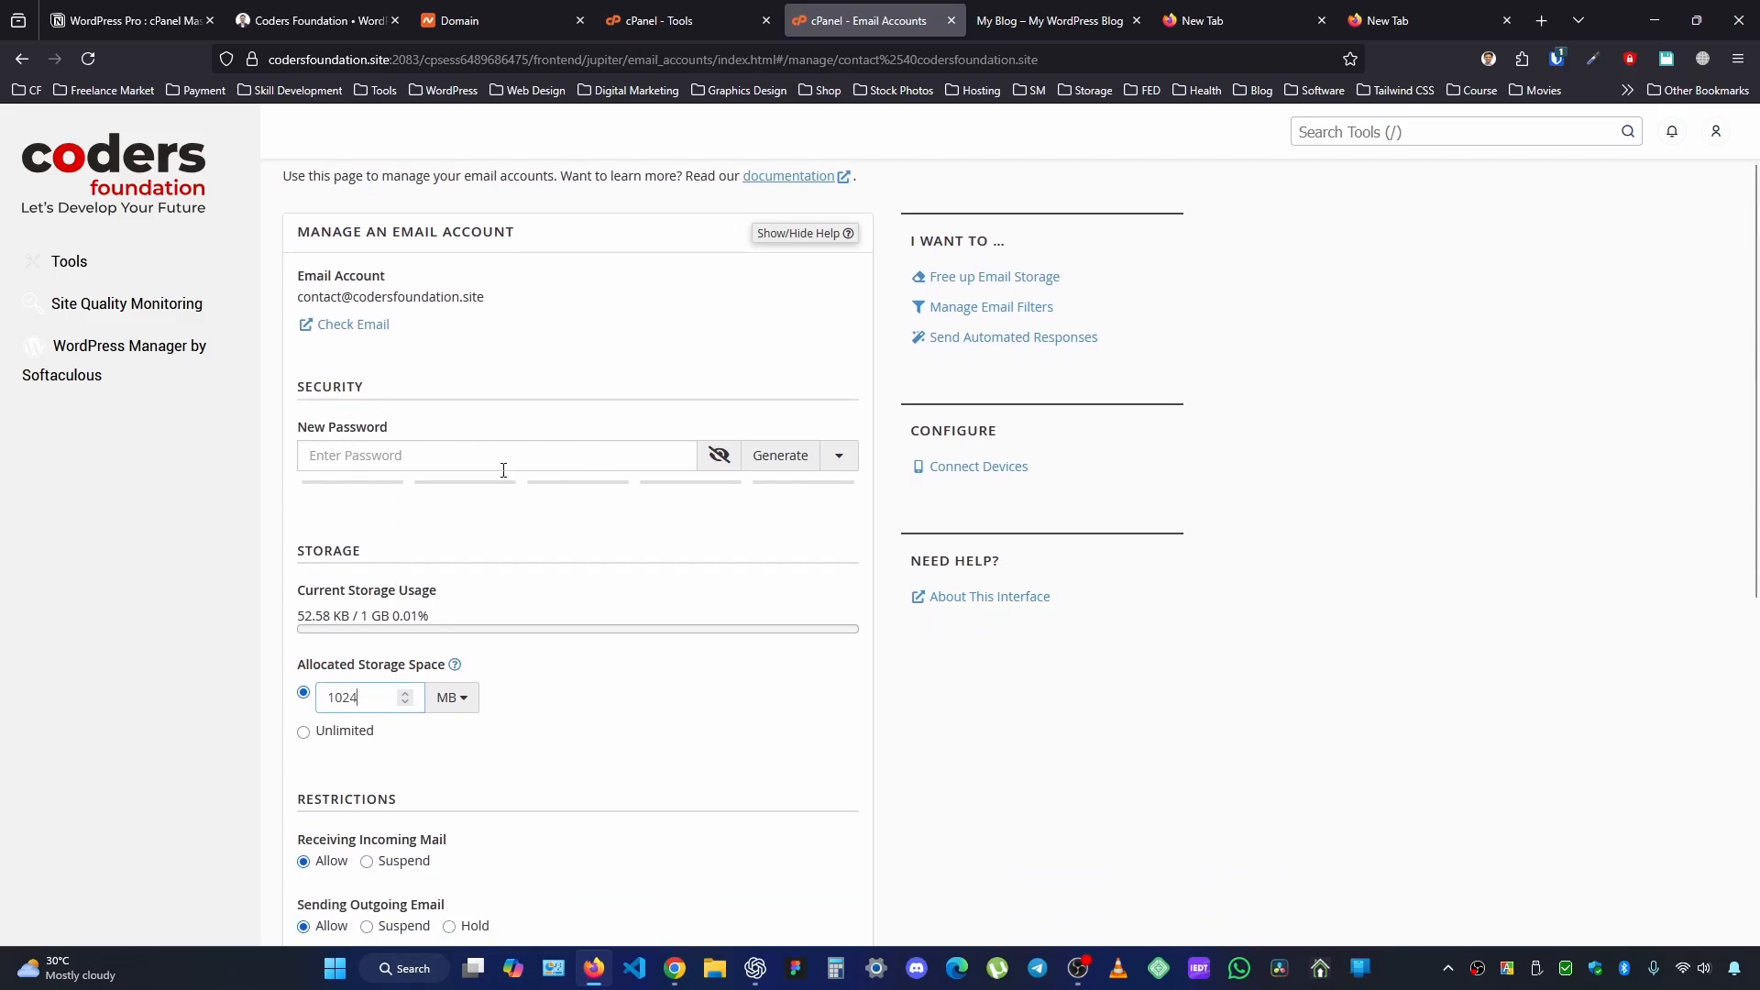
scroll(621, 605, down, 1)
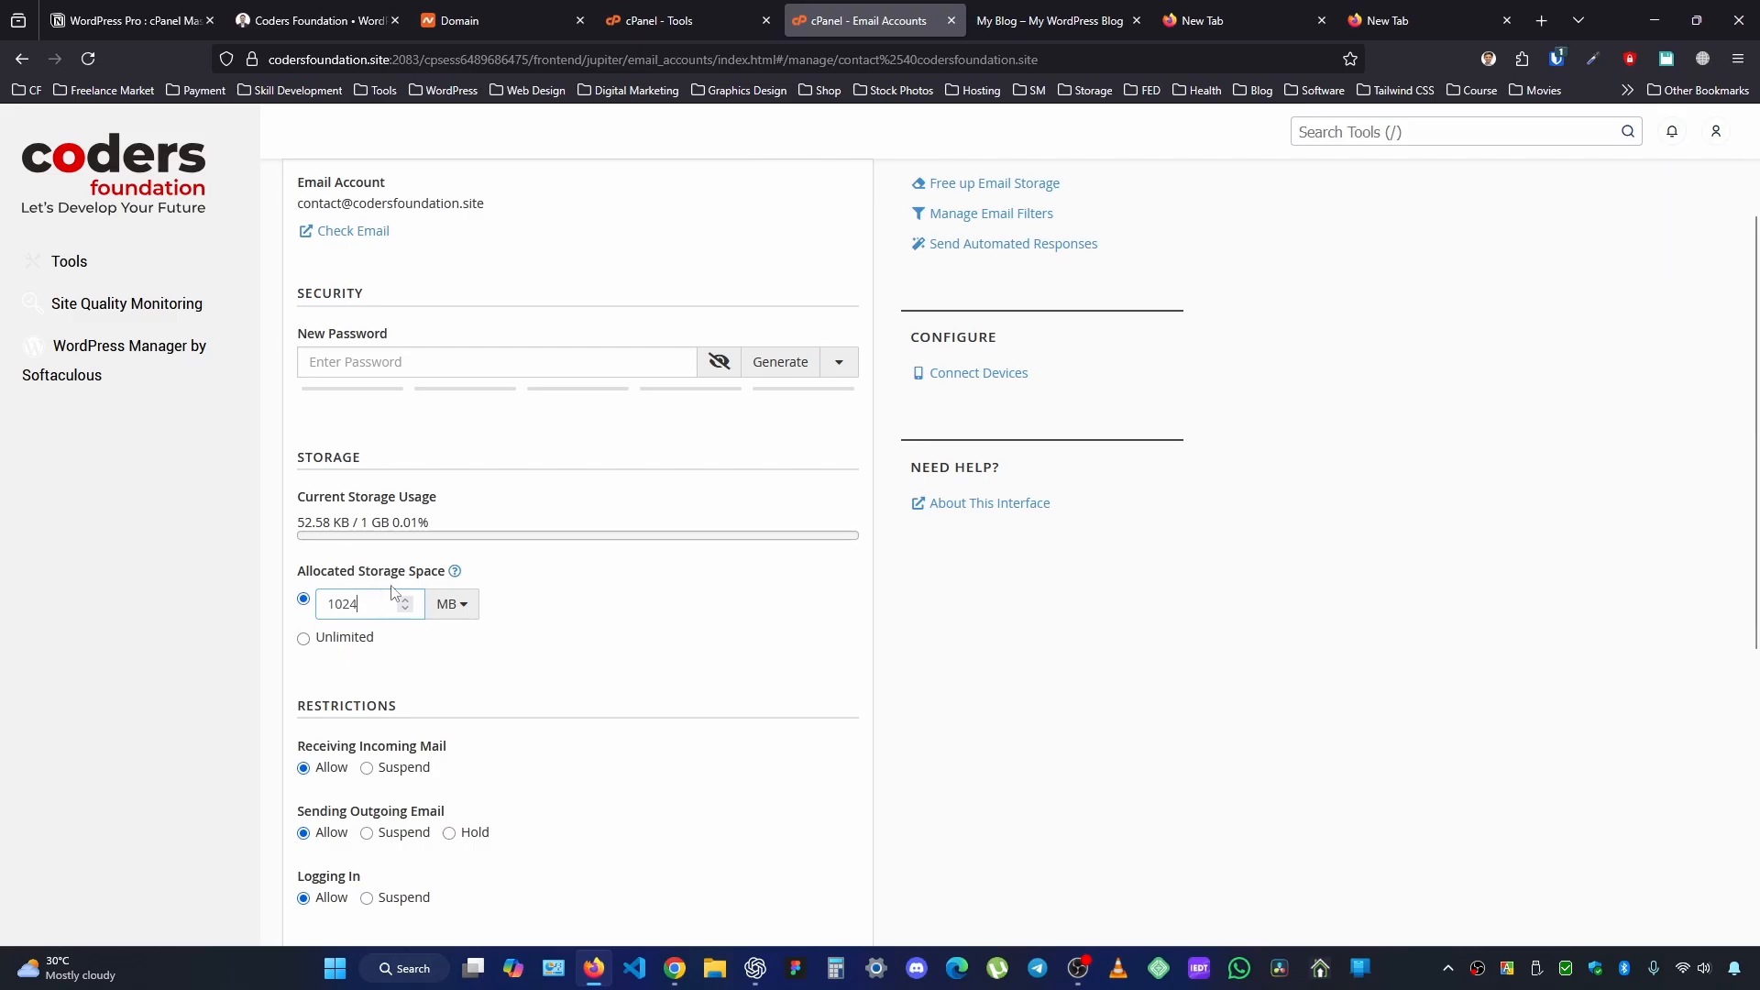
scroll(584, 635, down, 2)
scroll(642, 618, down, 1)
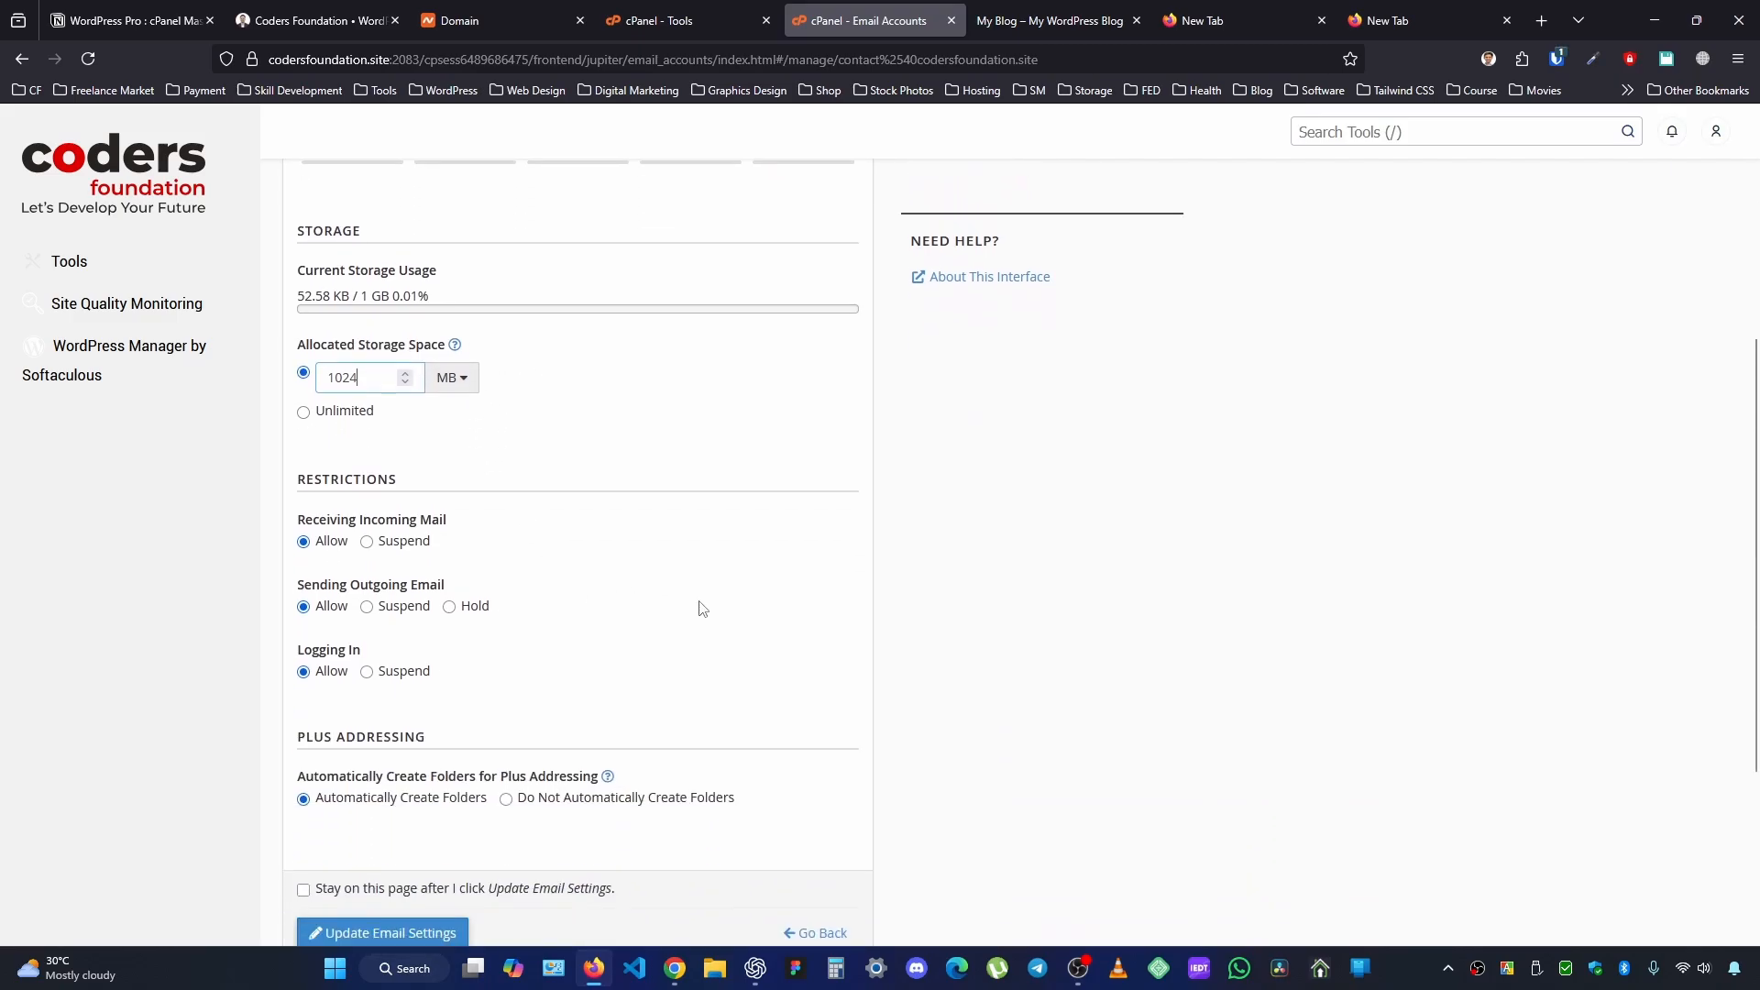
scroll(382, 779, up, 1)
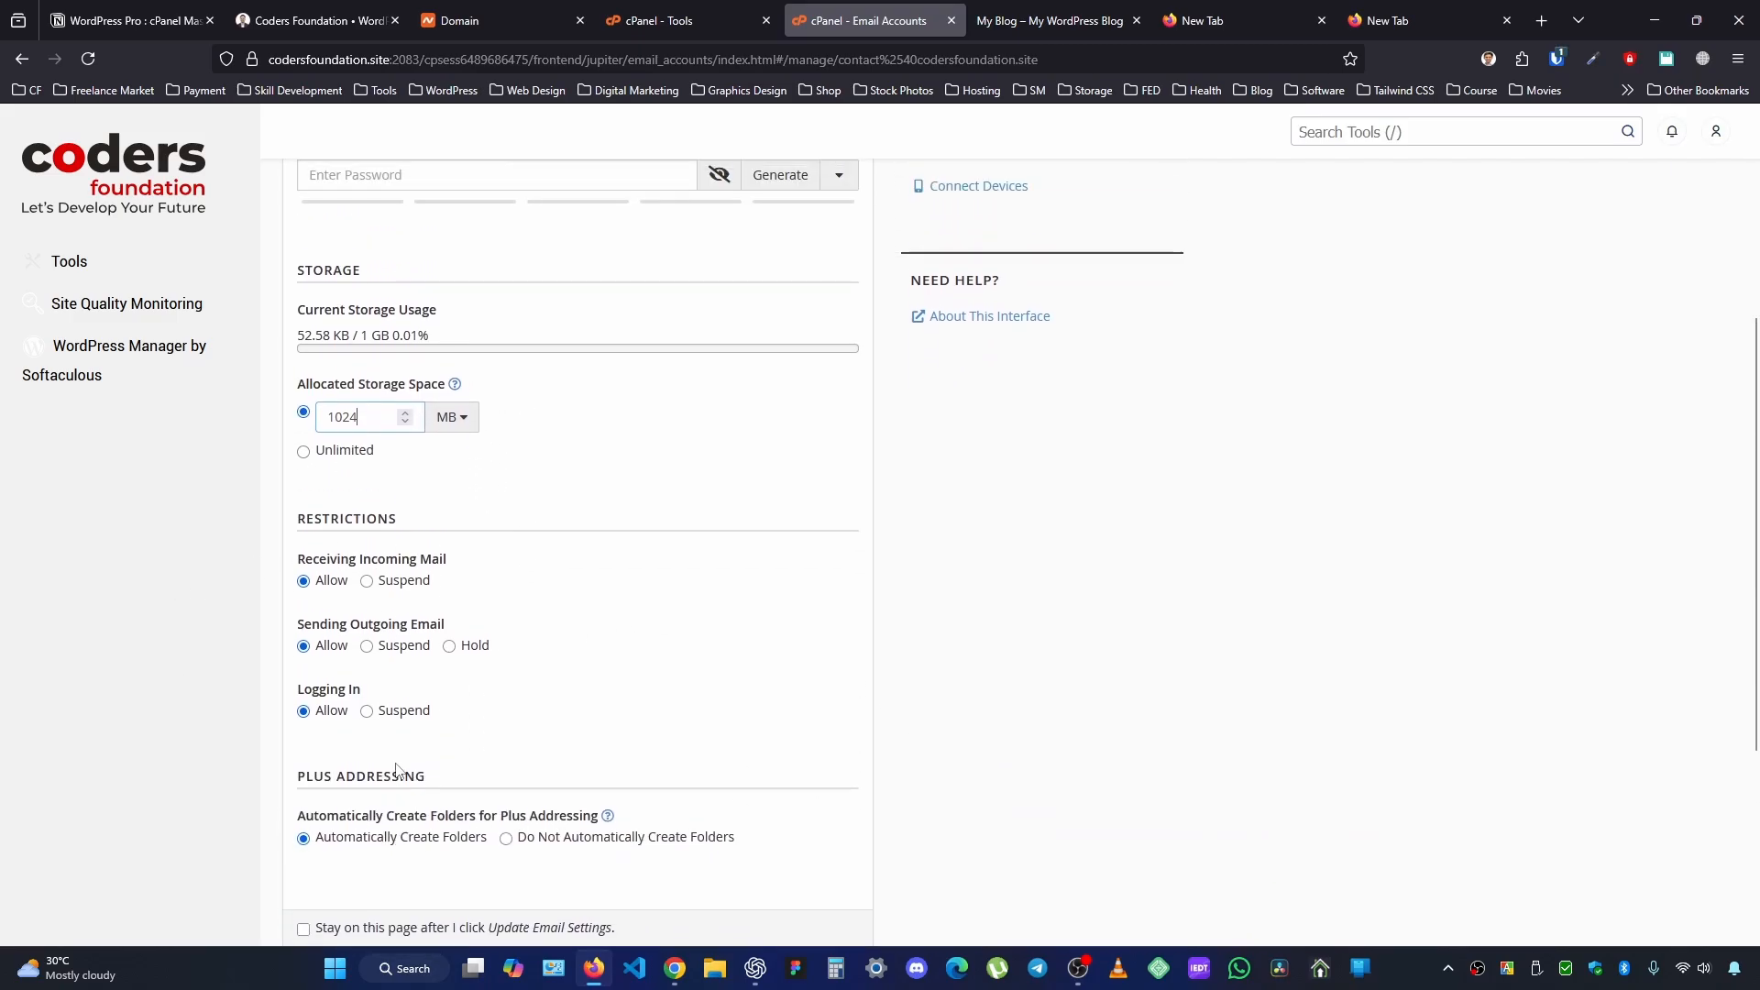
scroll(399, 771, down, 3)
scroll(456, 797, down, 1)
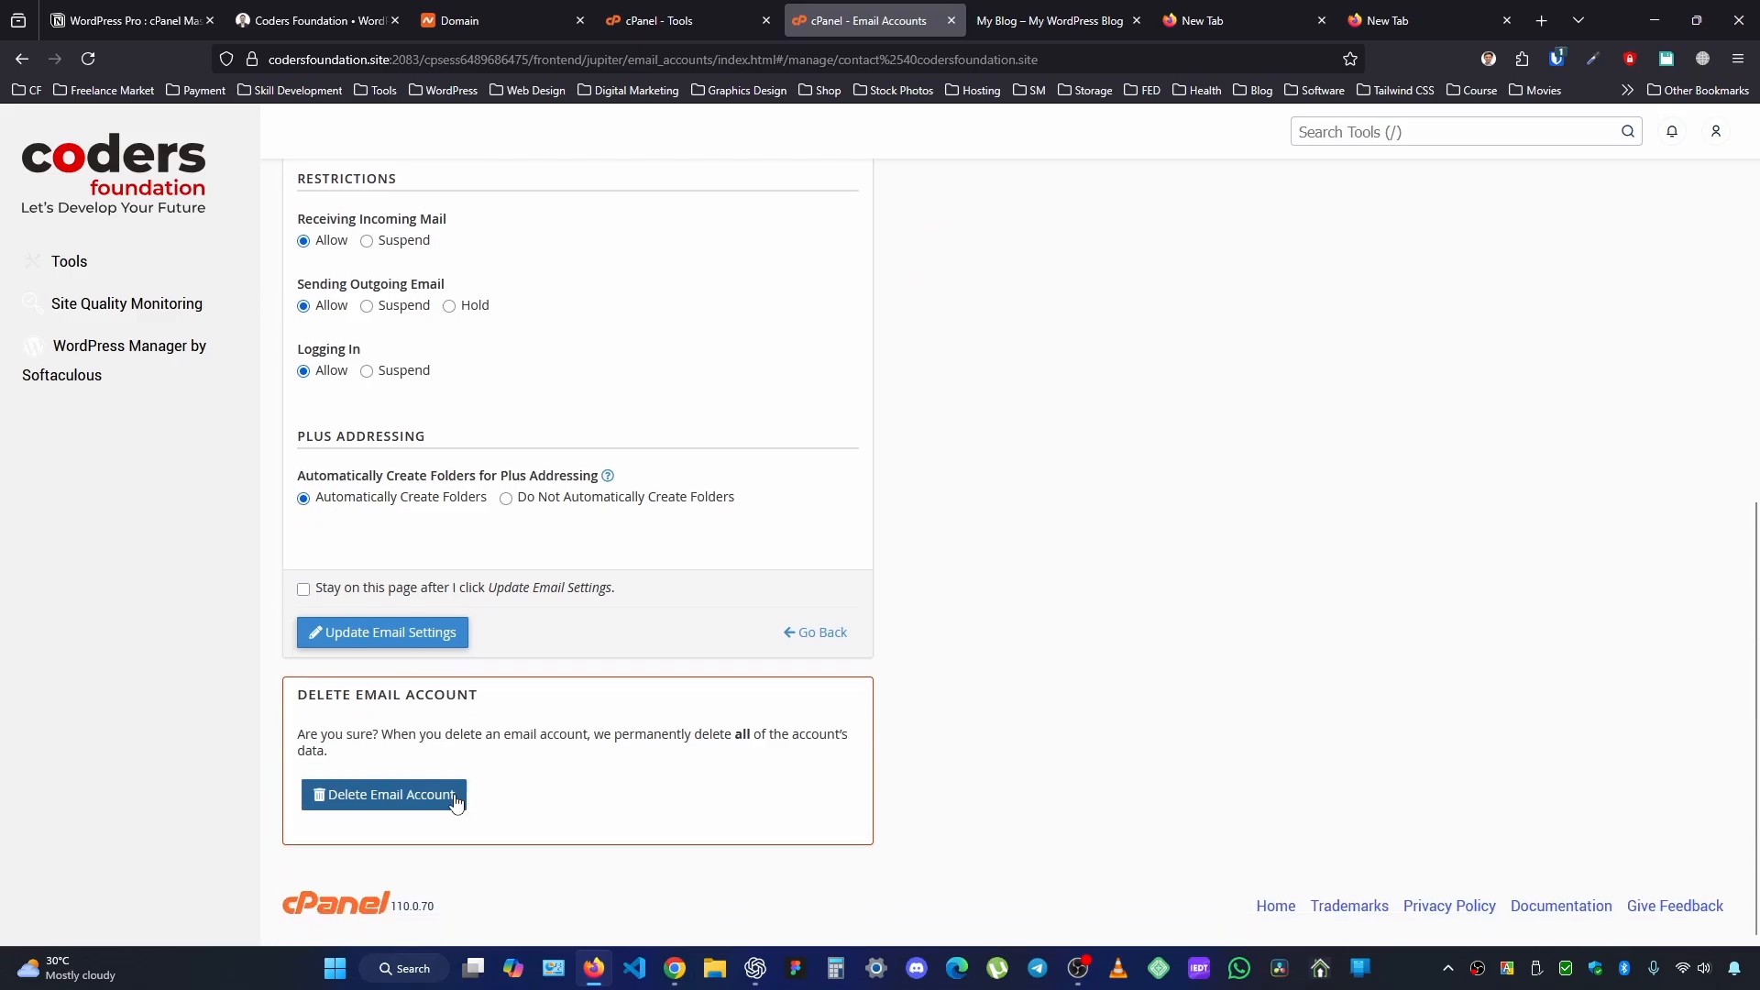
scroll(709, 688, up, 4)
scroll(708, 688, up, 4)
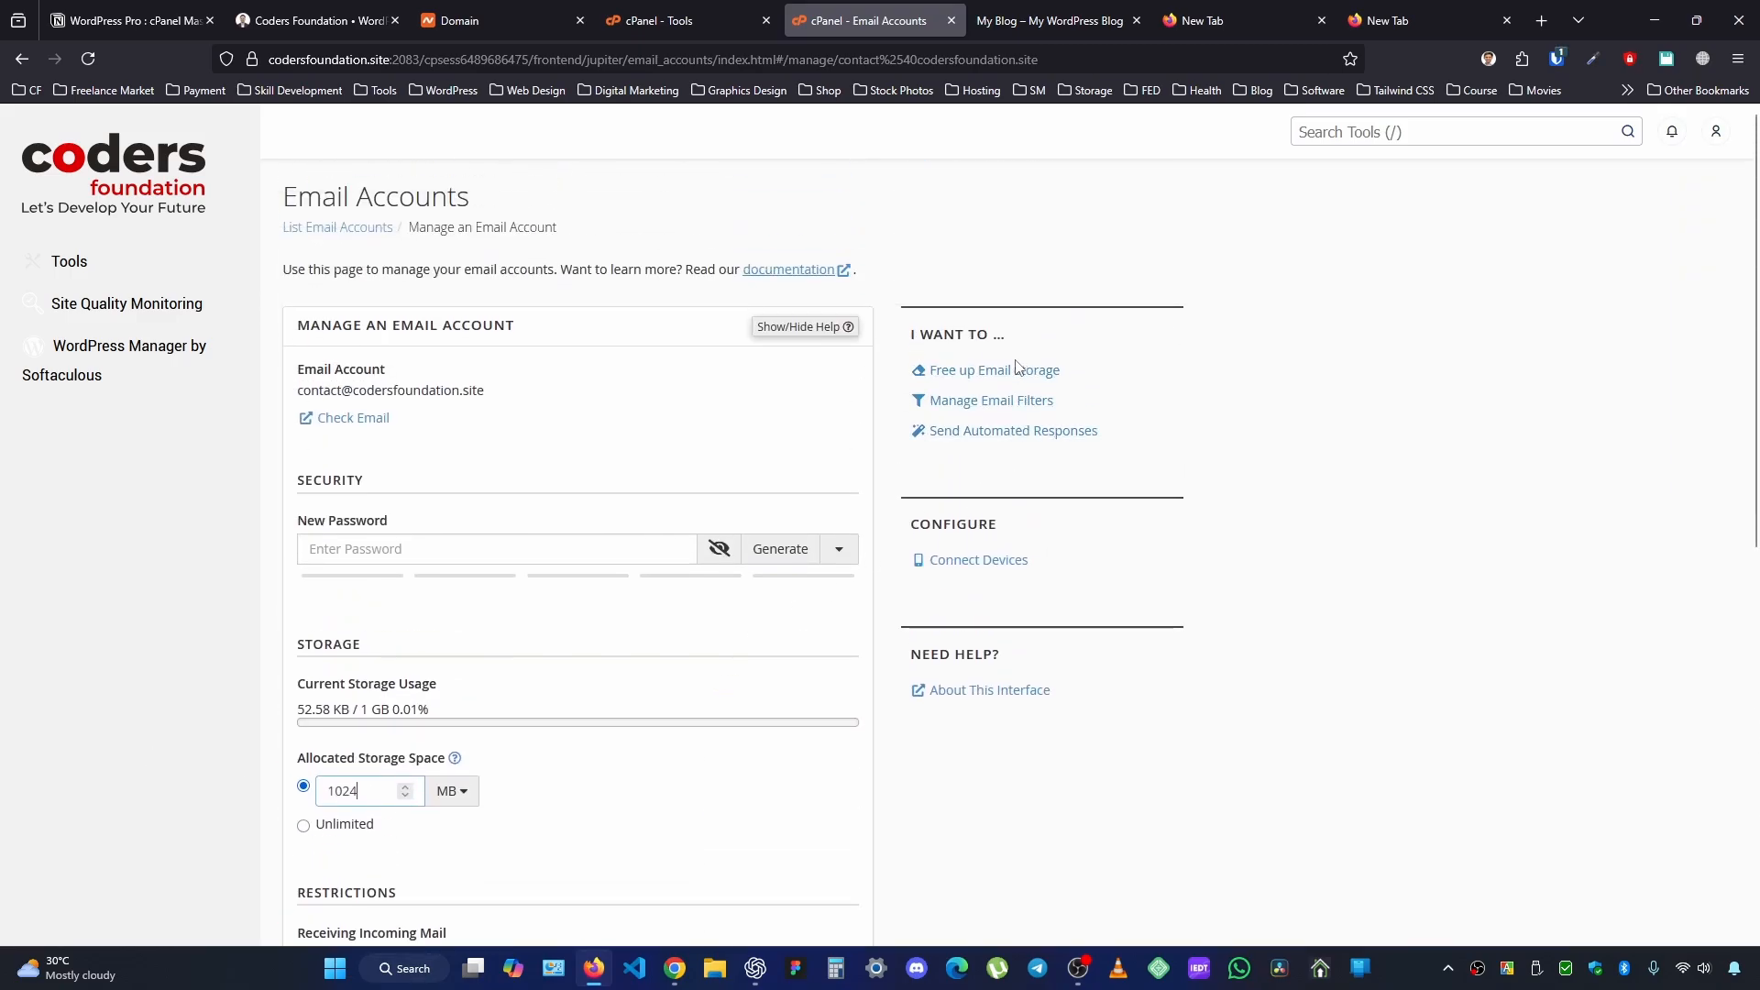
click(970, 373)
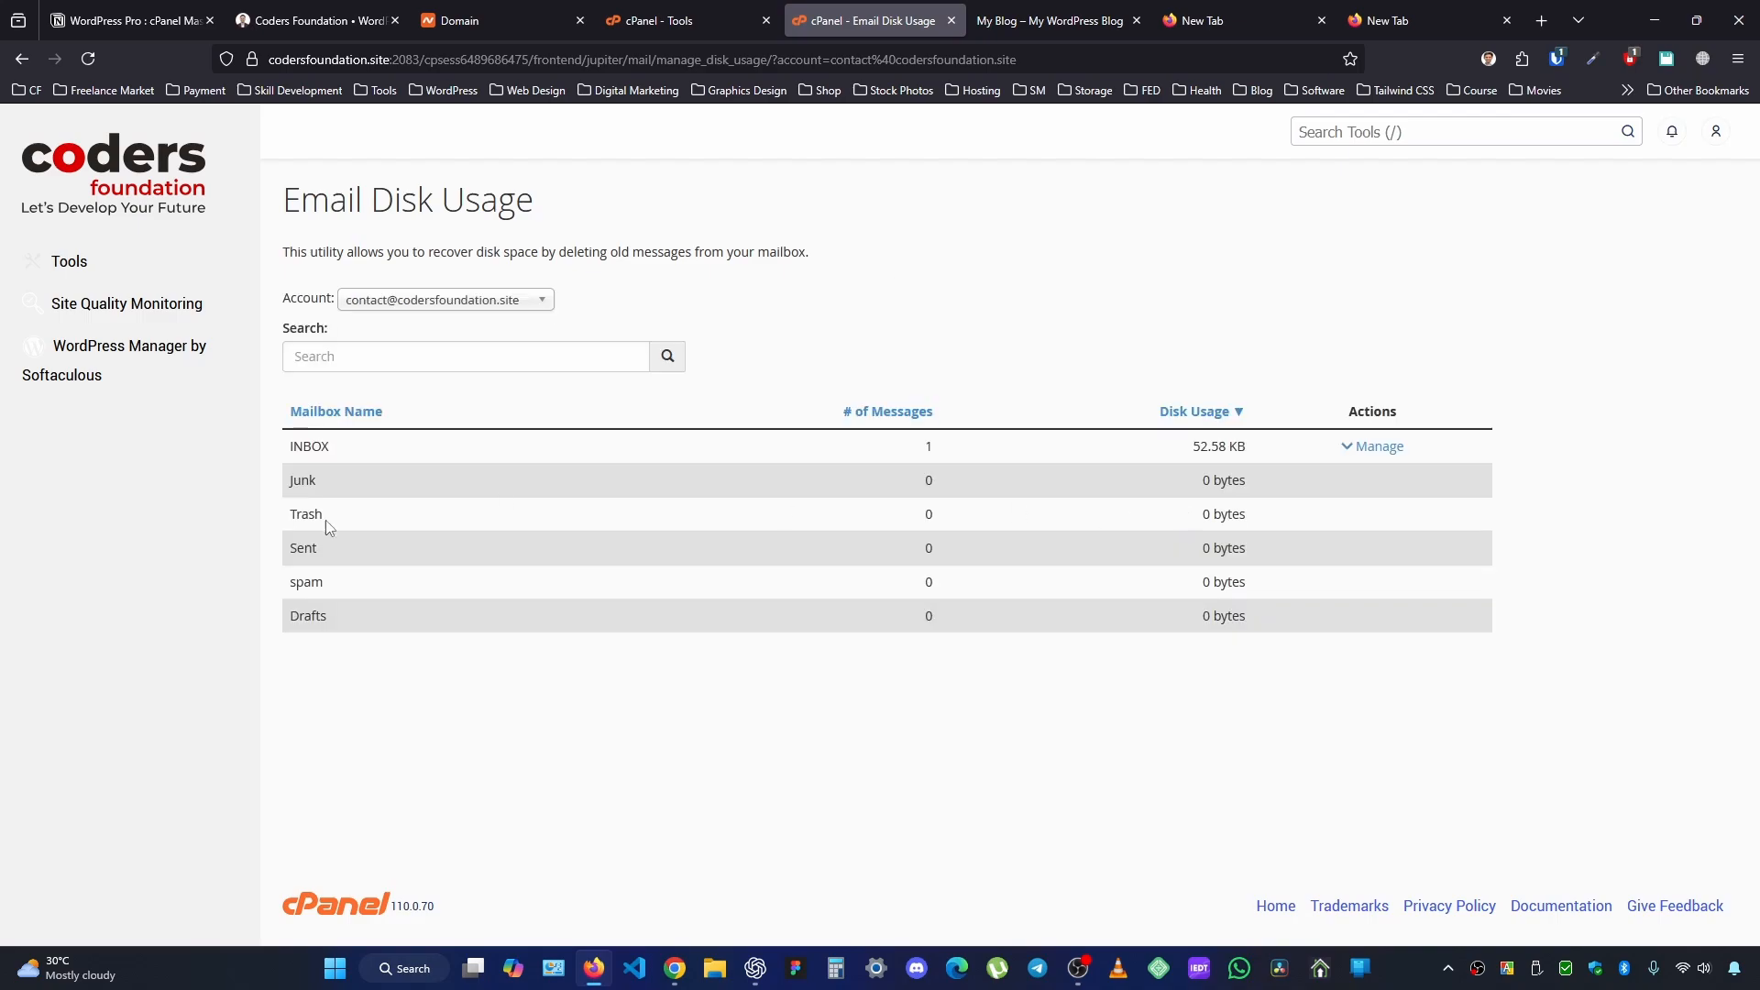
click(419, 303)
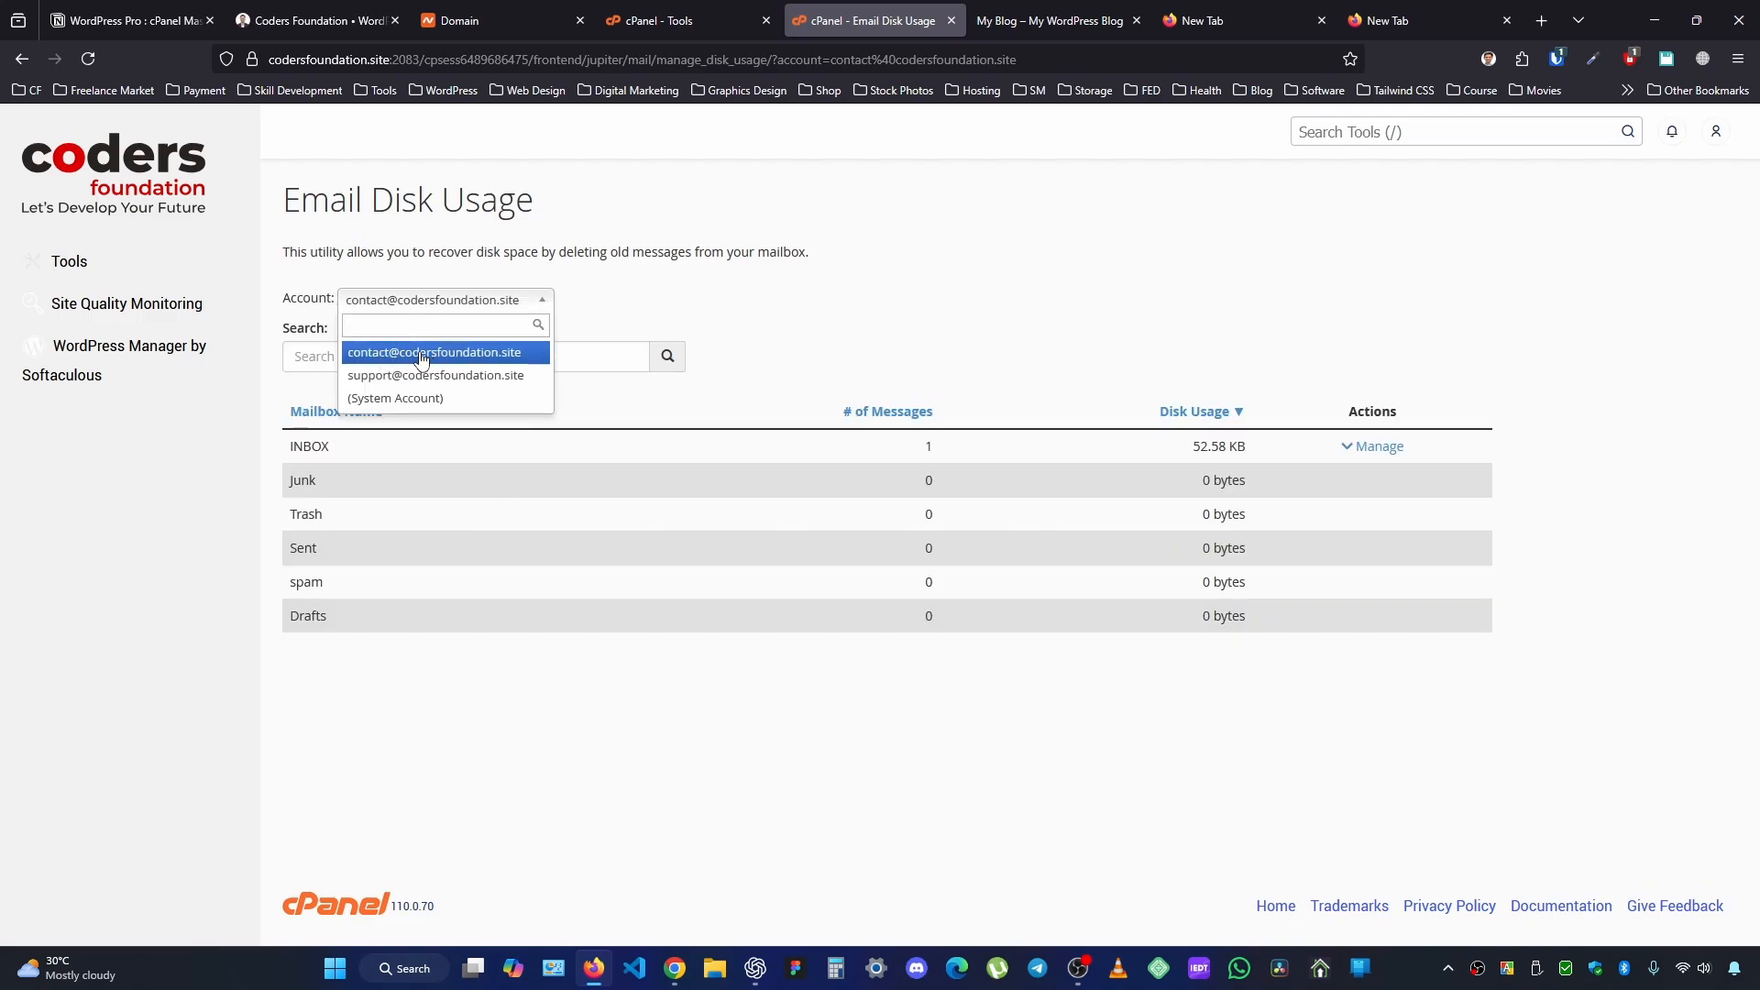
click(669, 282)
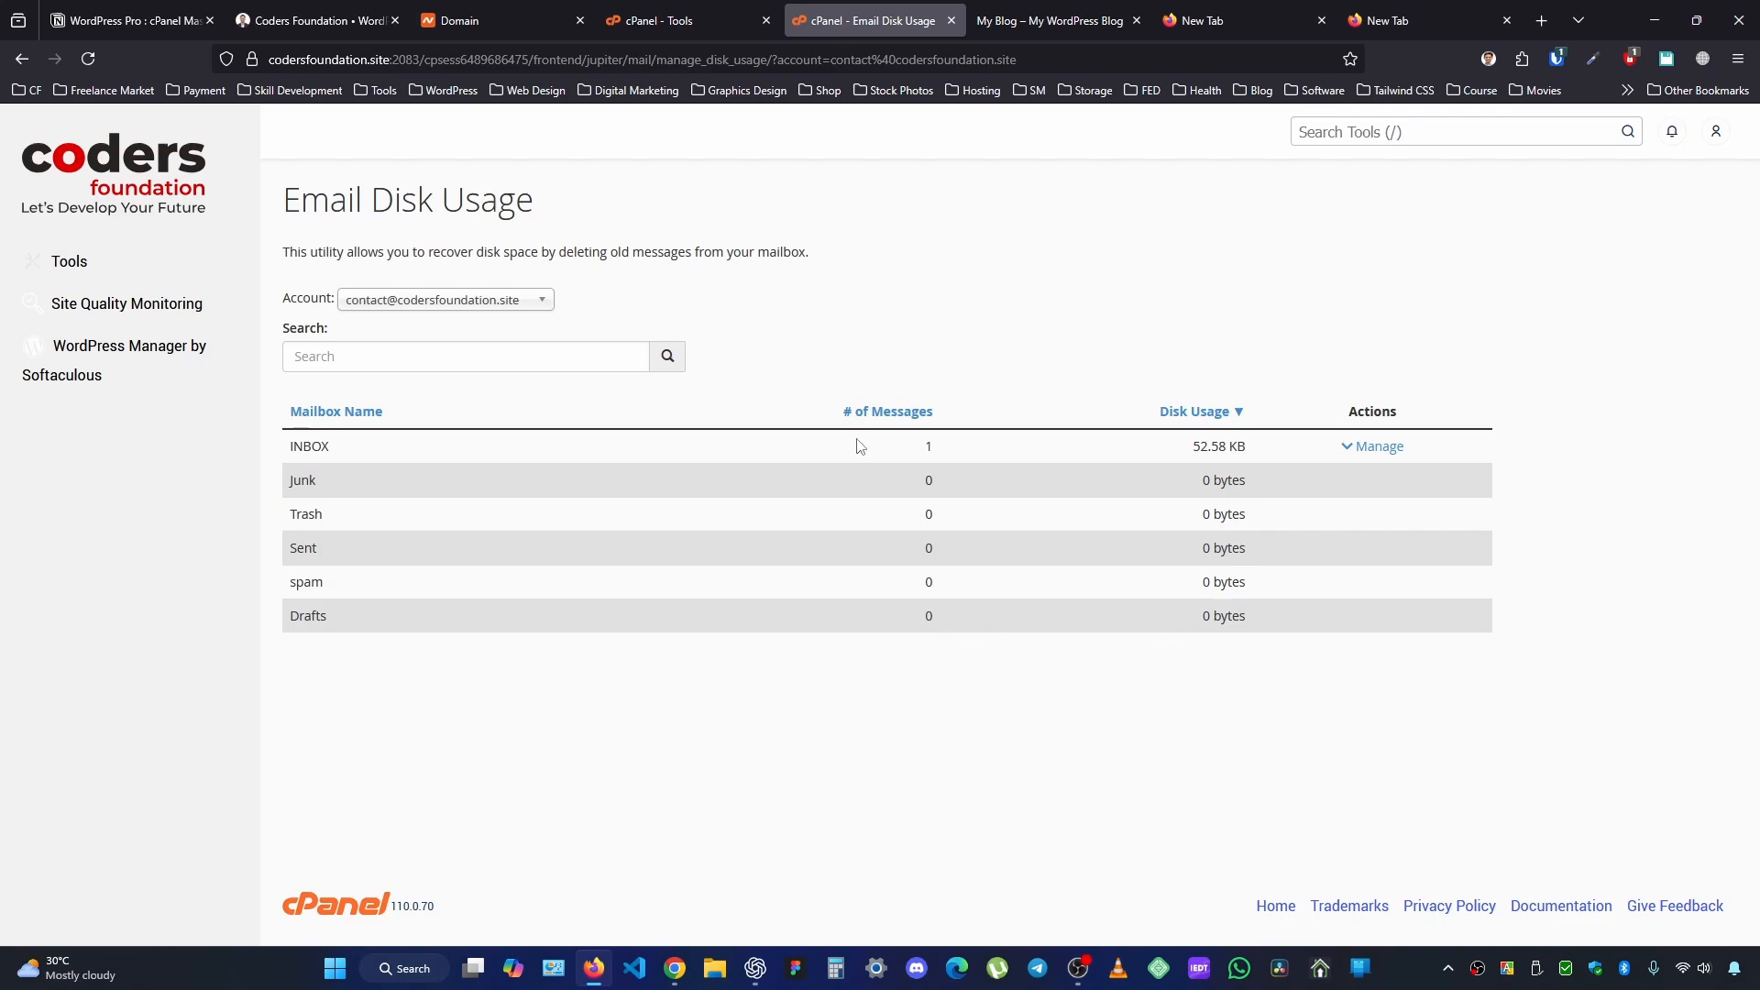
Set INBOX messages to delete to '30 MB in size or more', then go back to account settings
click(1377, 447)
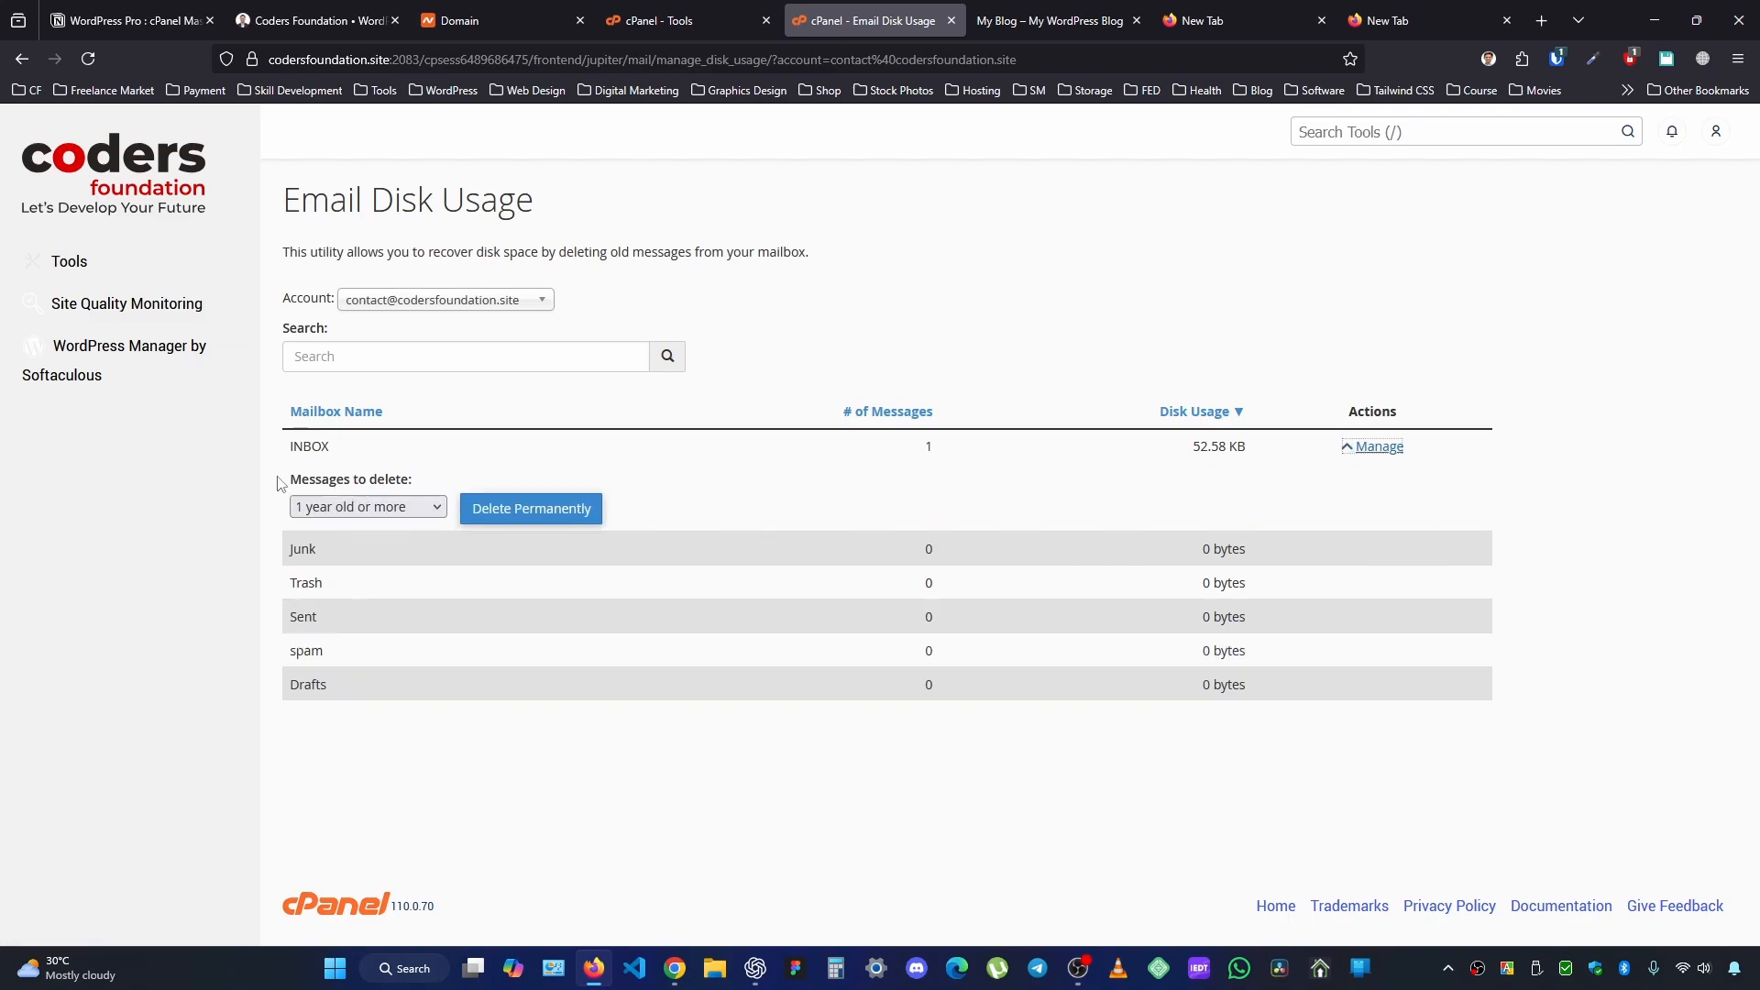
click(373, 510)
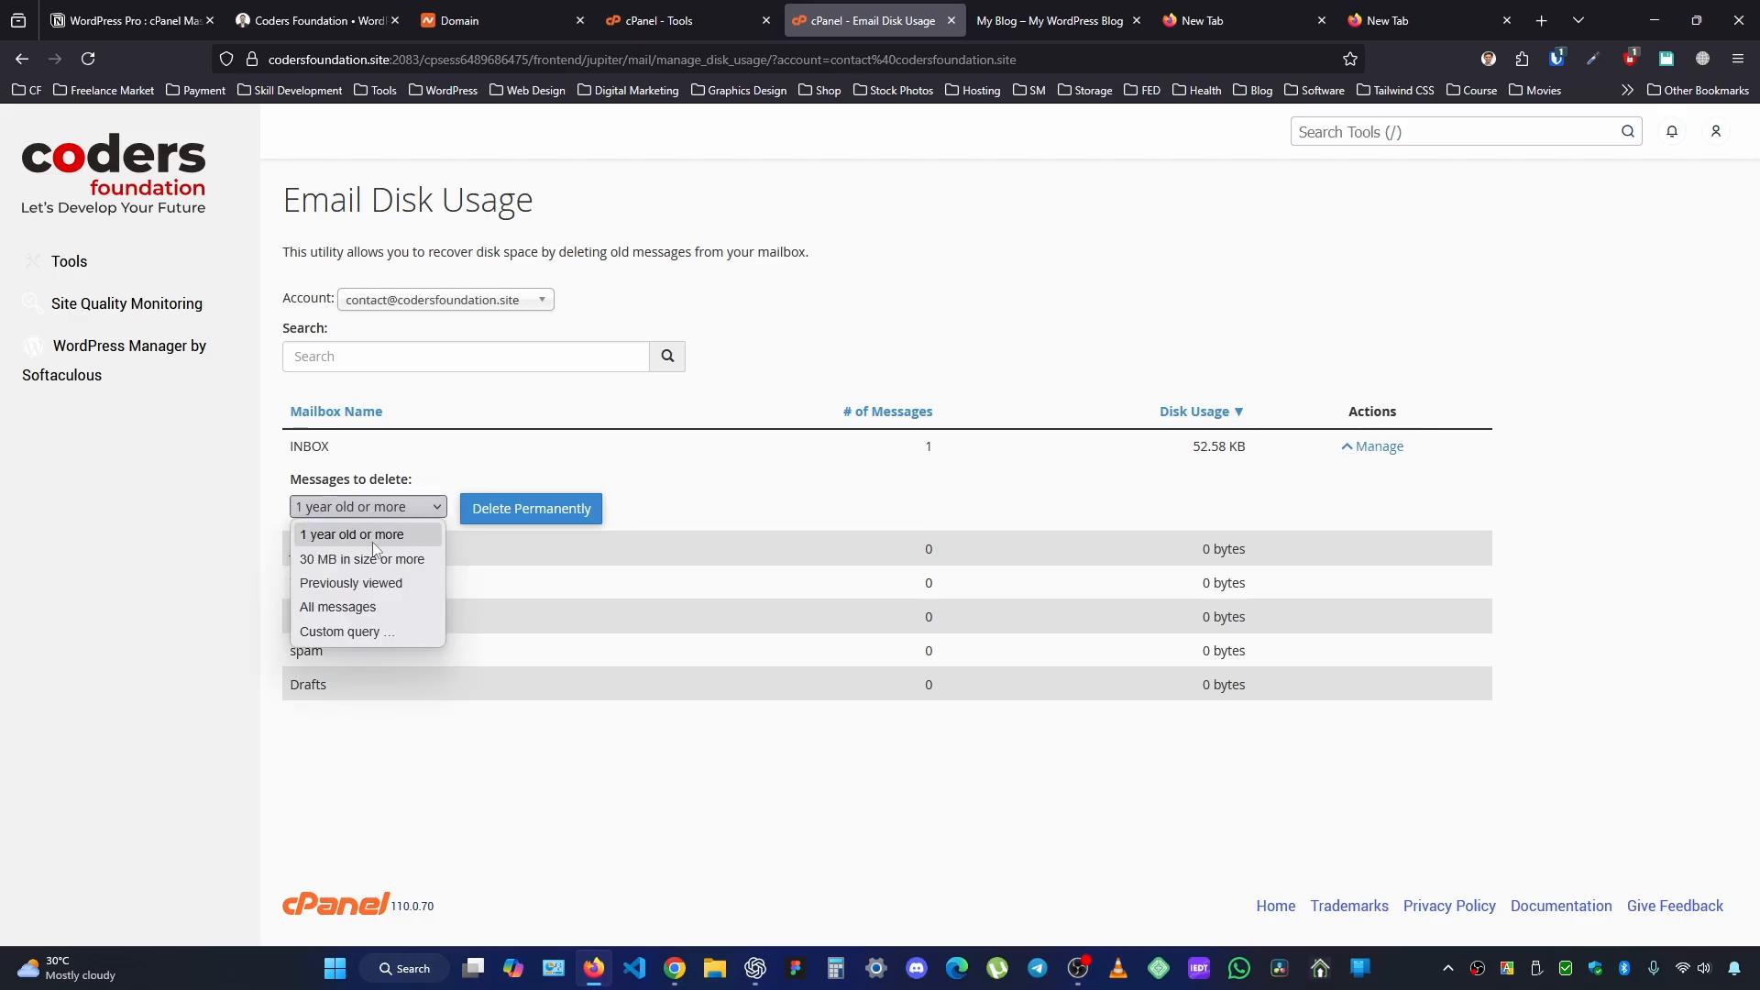
click(535, 468)
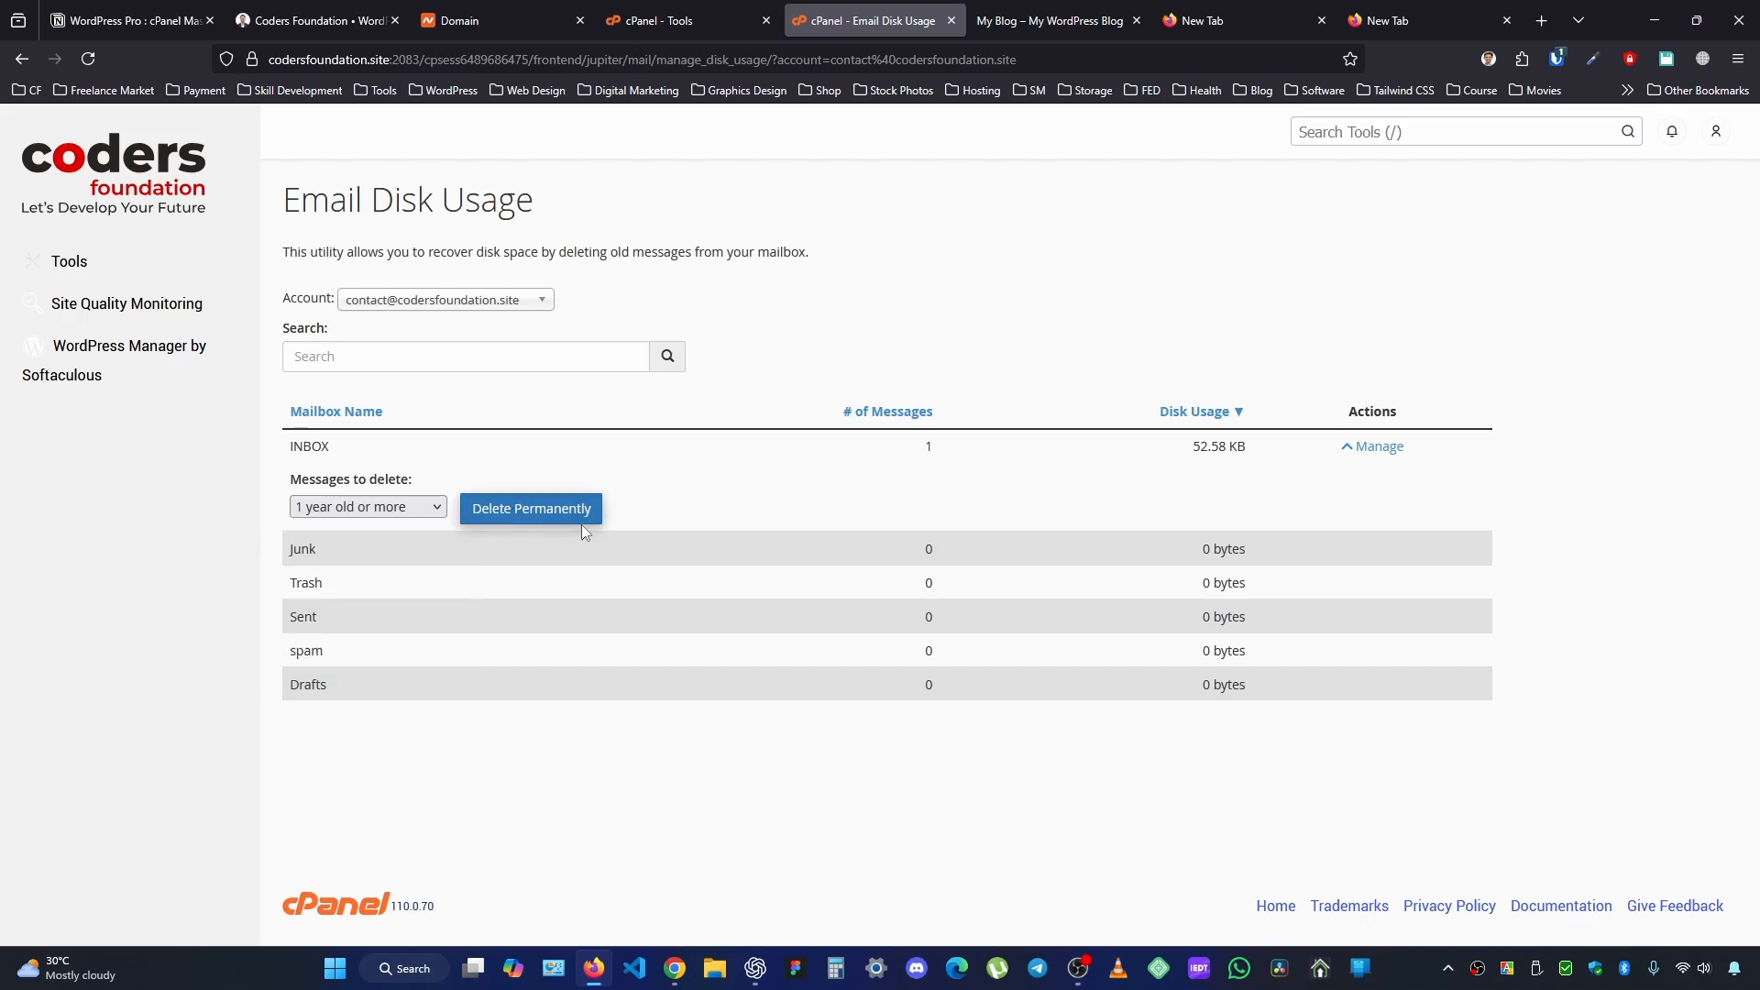
click(395, 515)
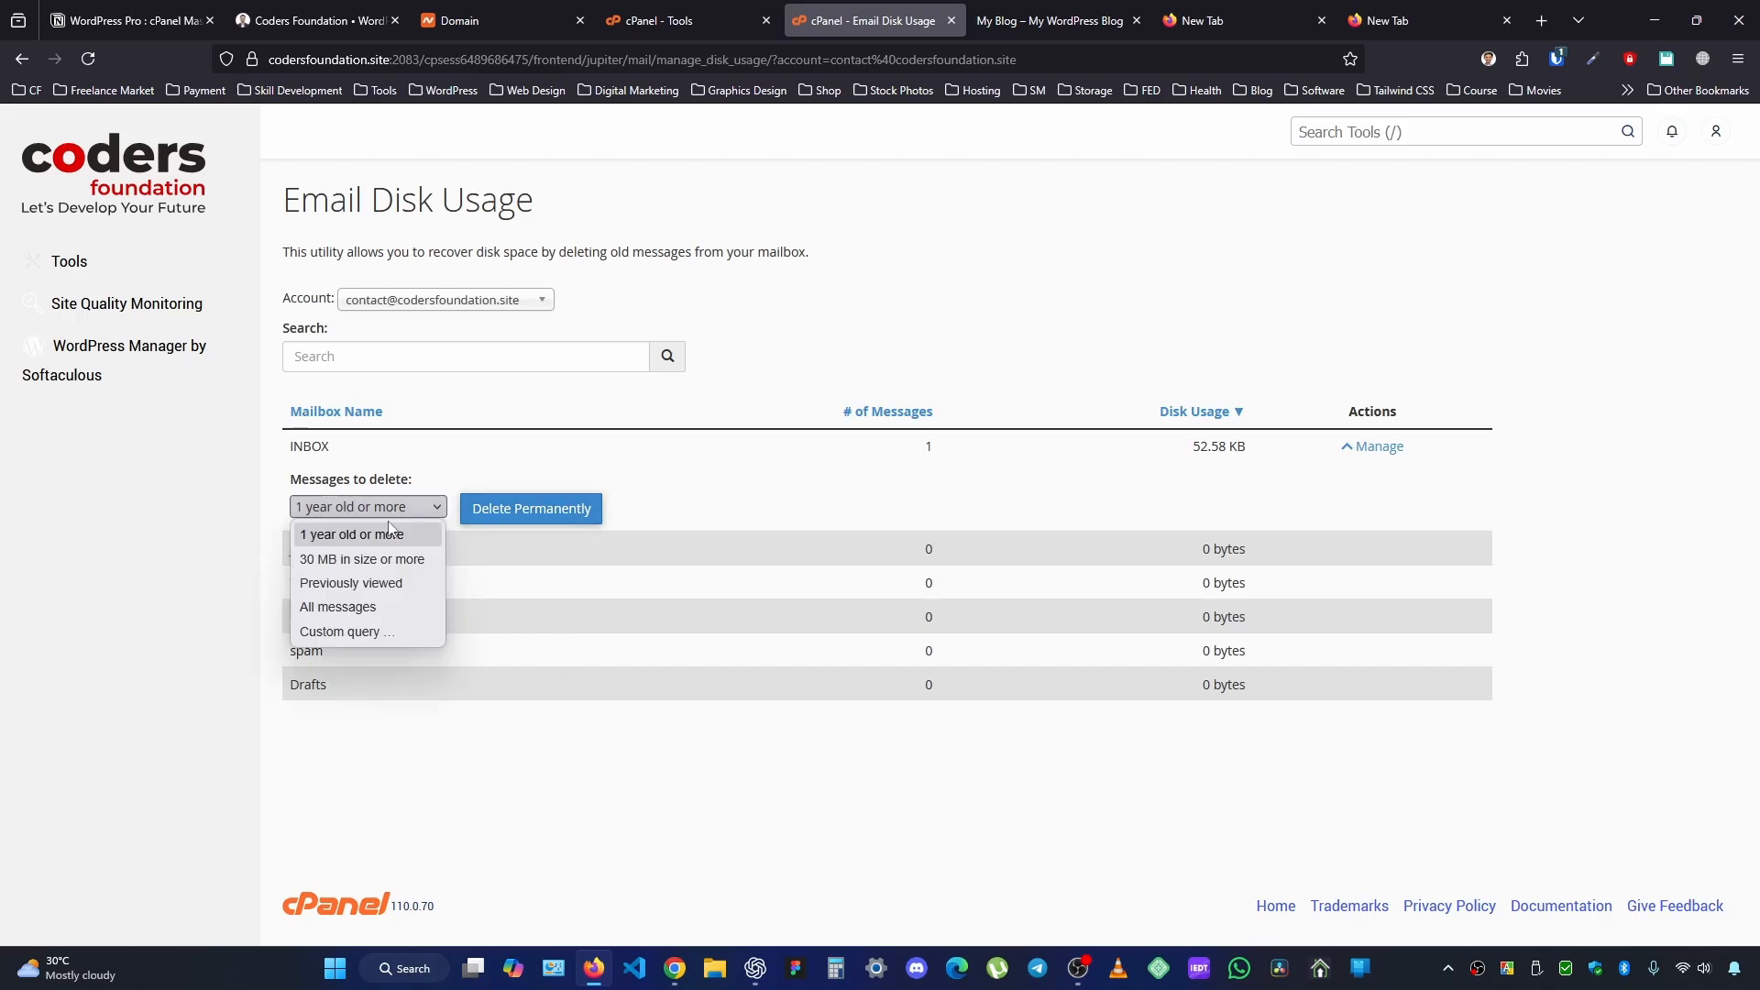
click(358, 561)
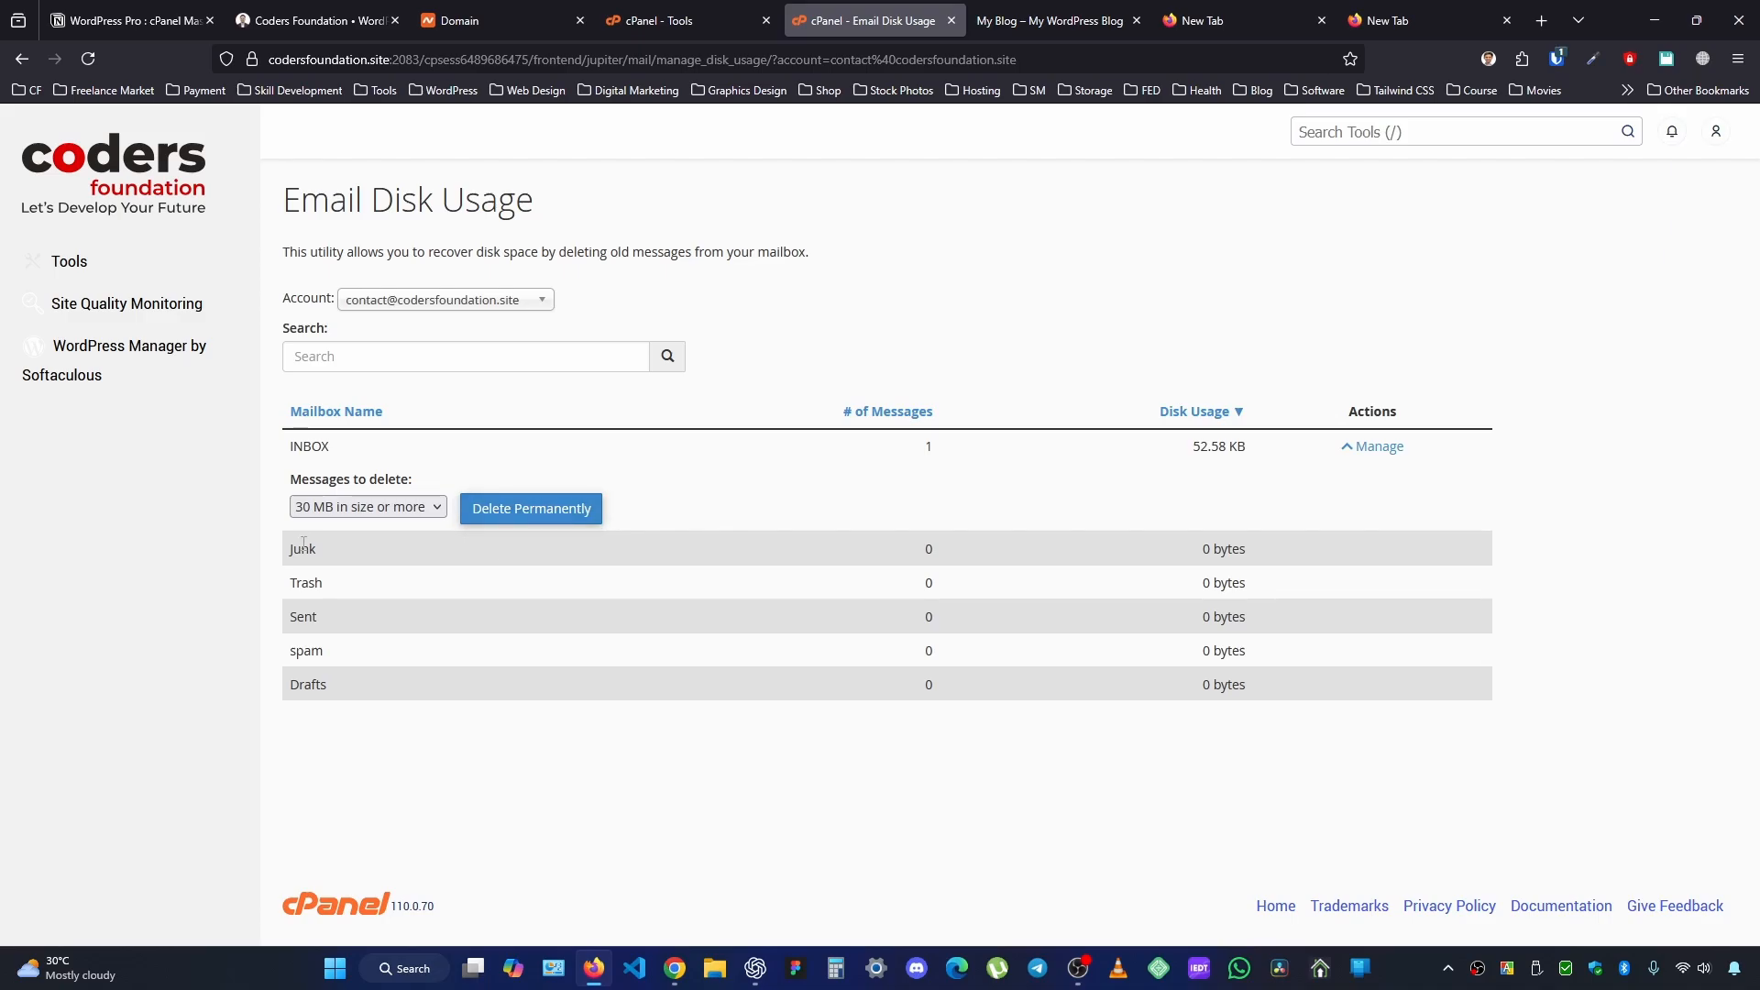
click(408, 507)
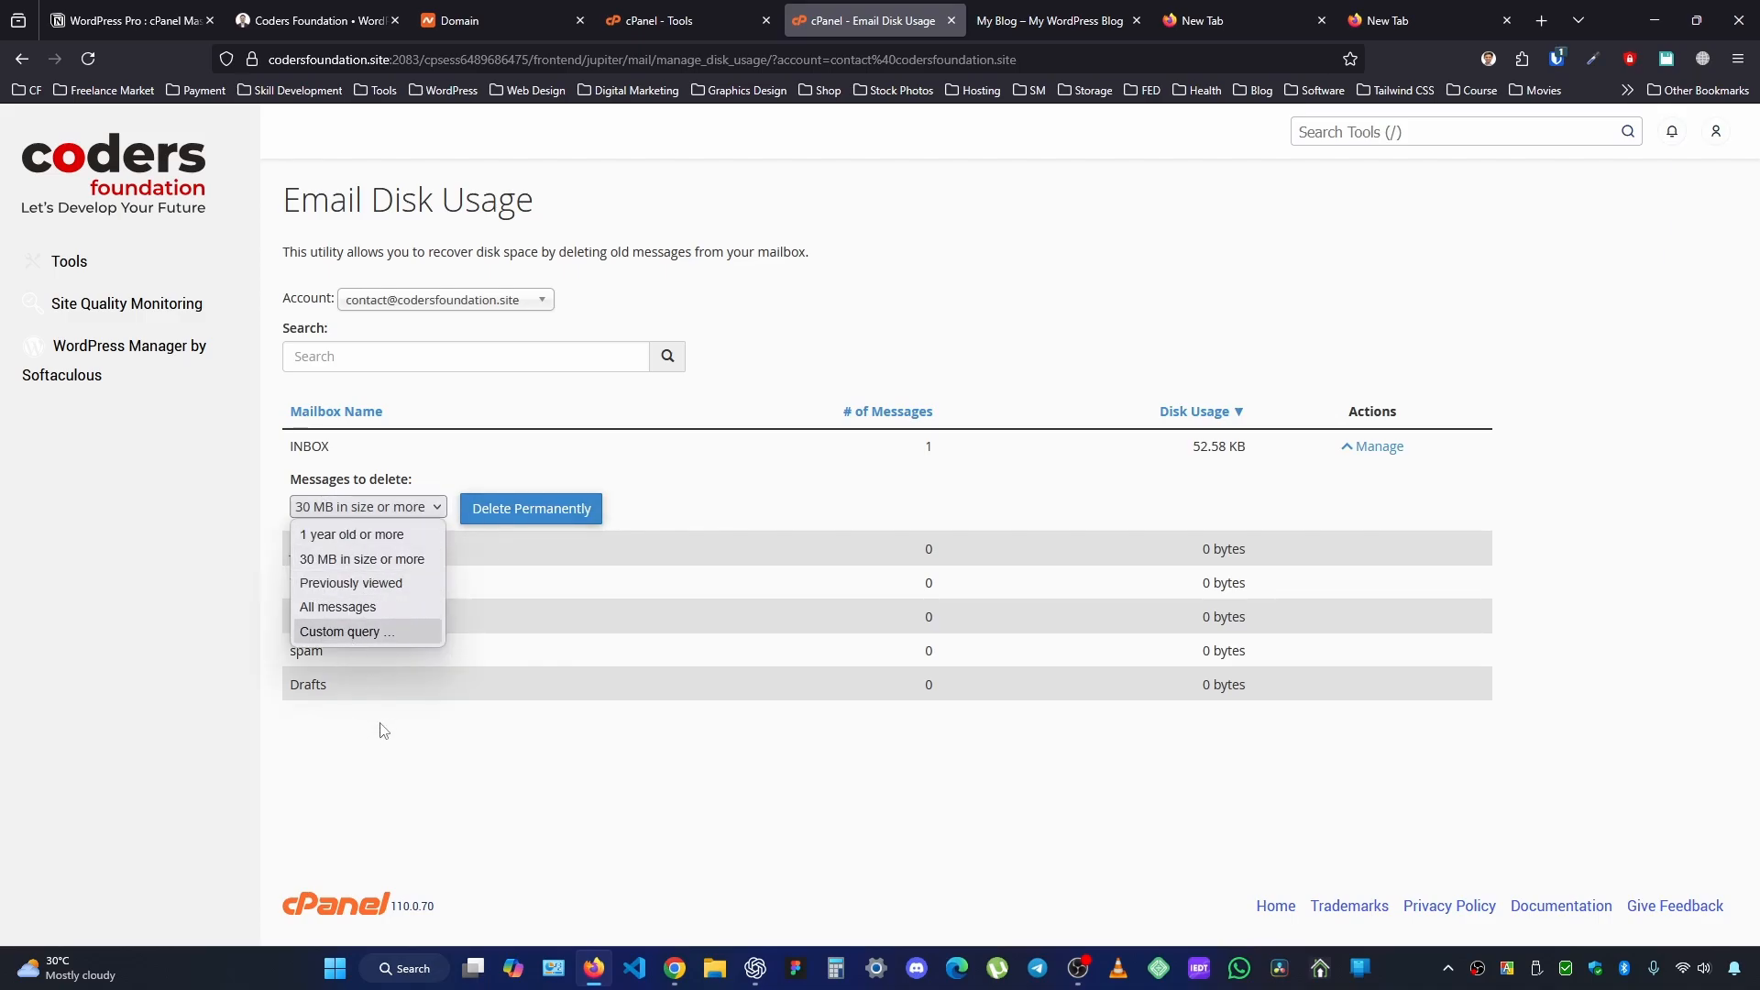
click(912, 488)
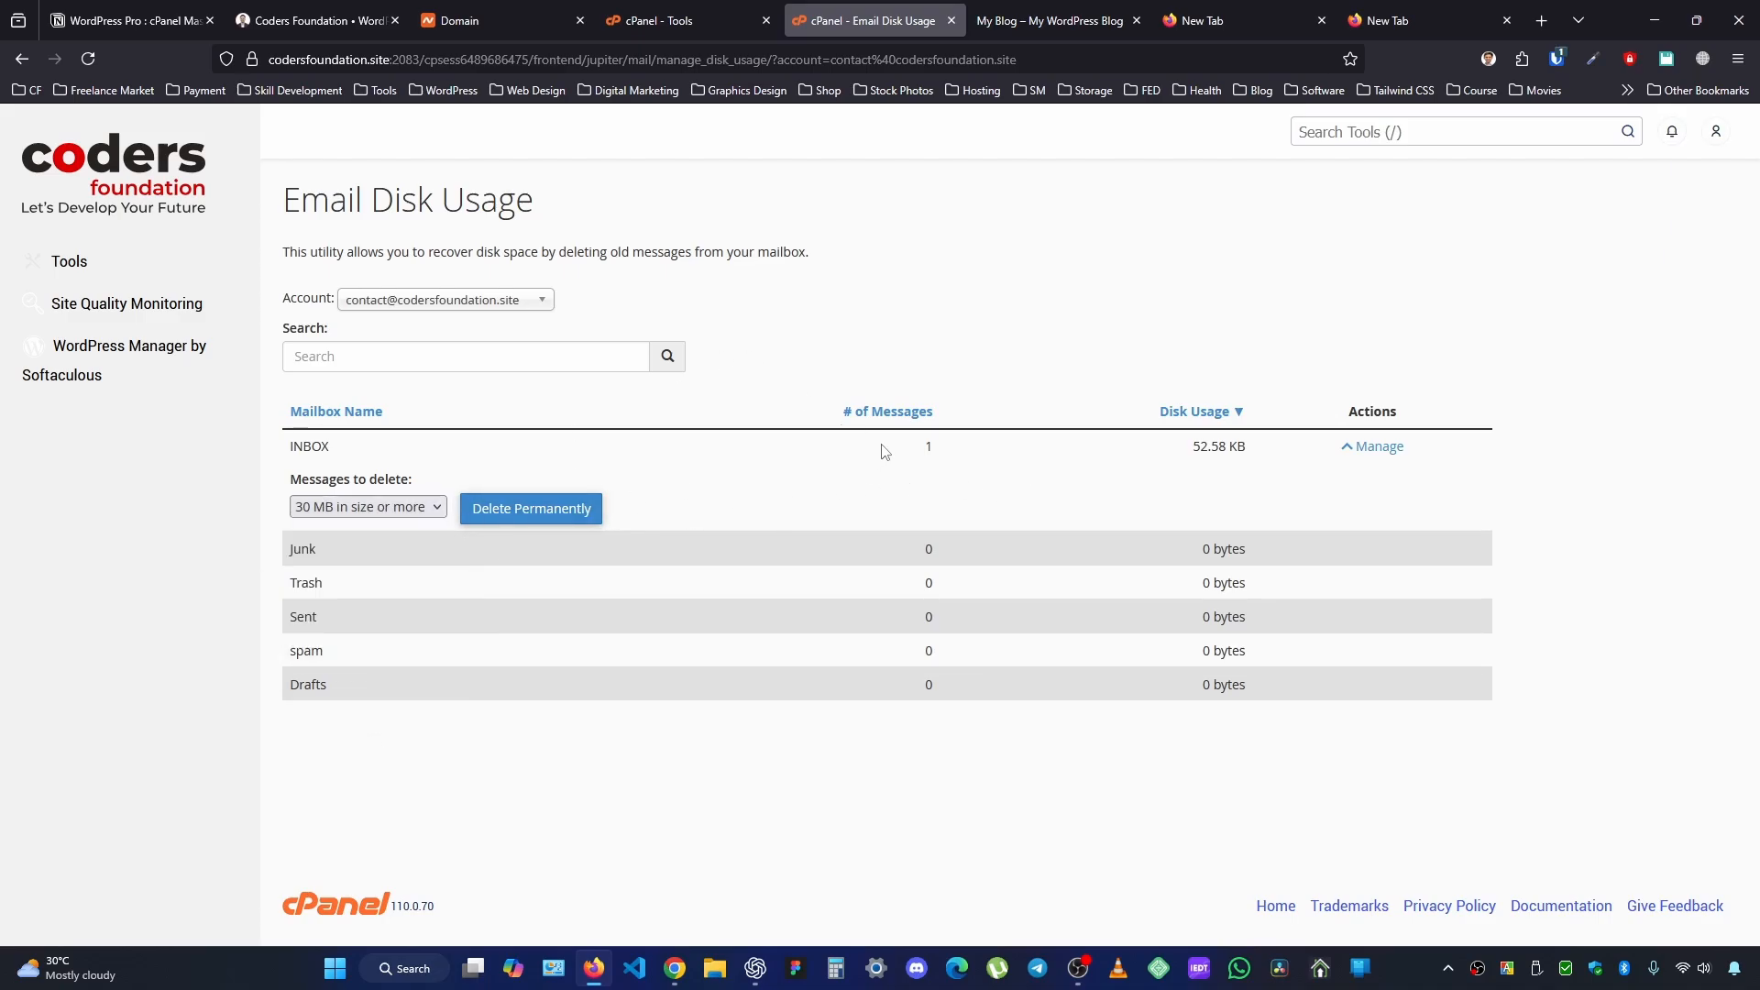
click(223, 173)
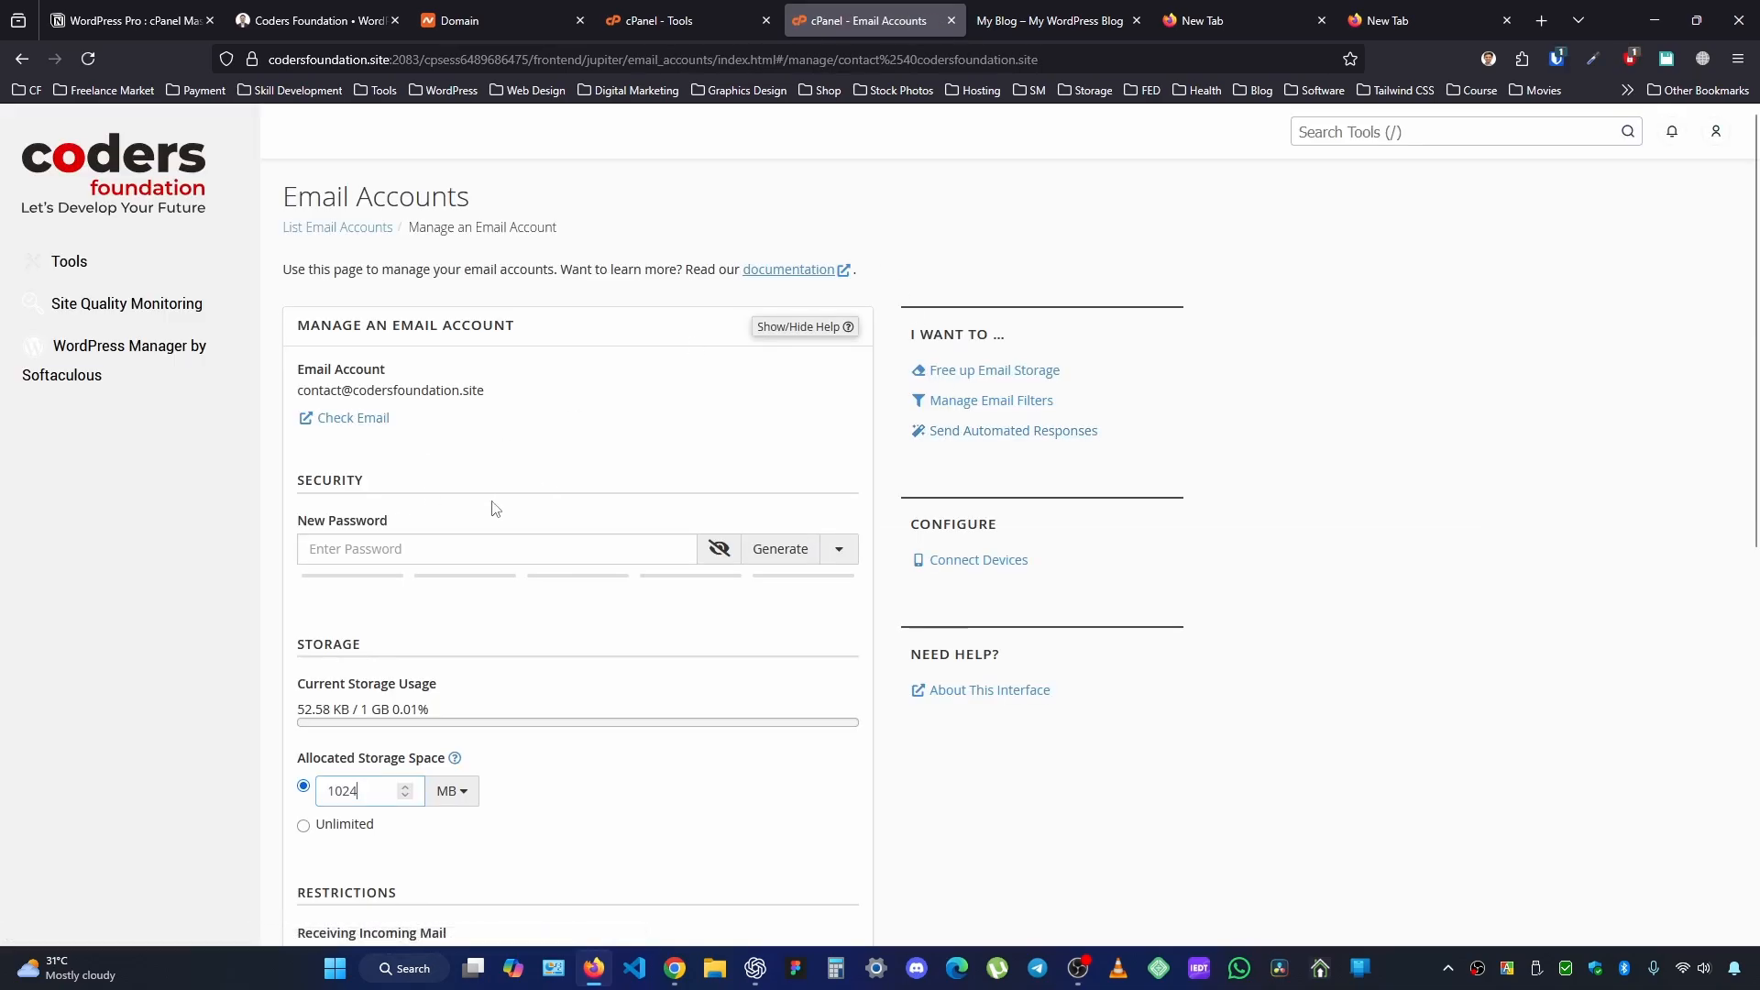
click(342, 229)
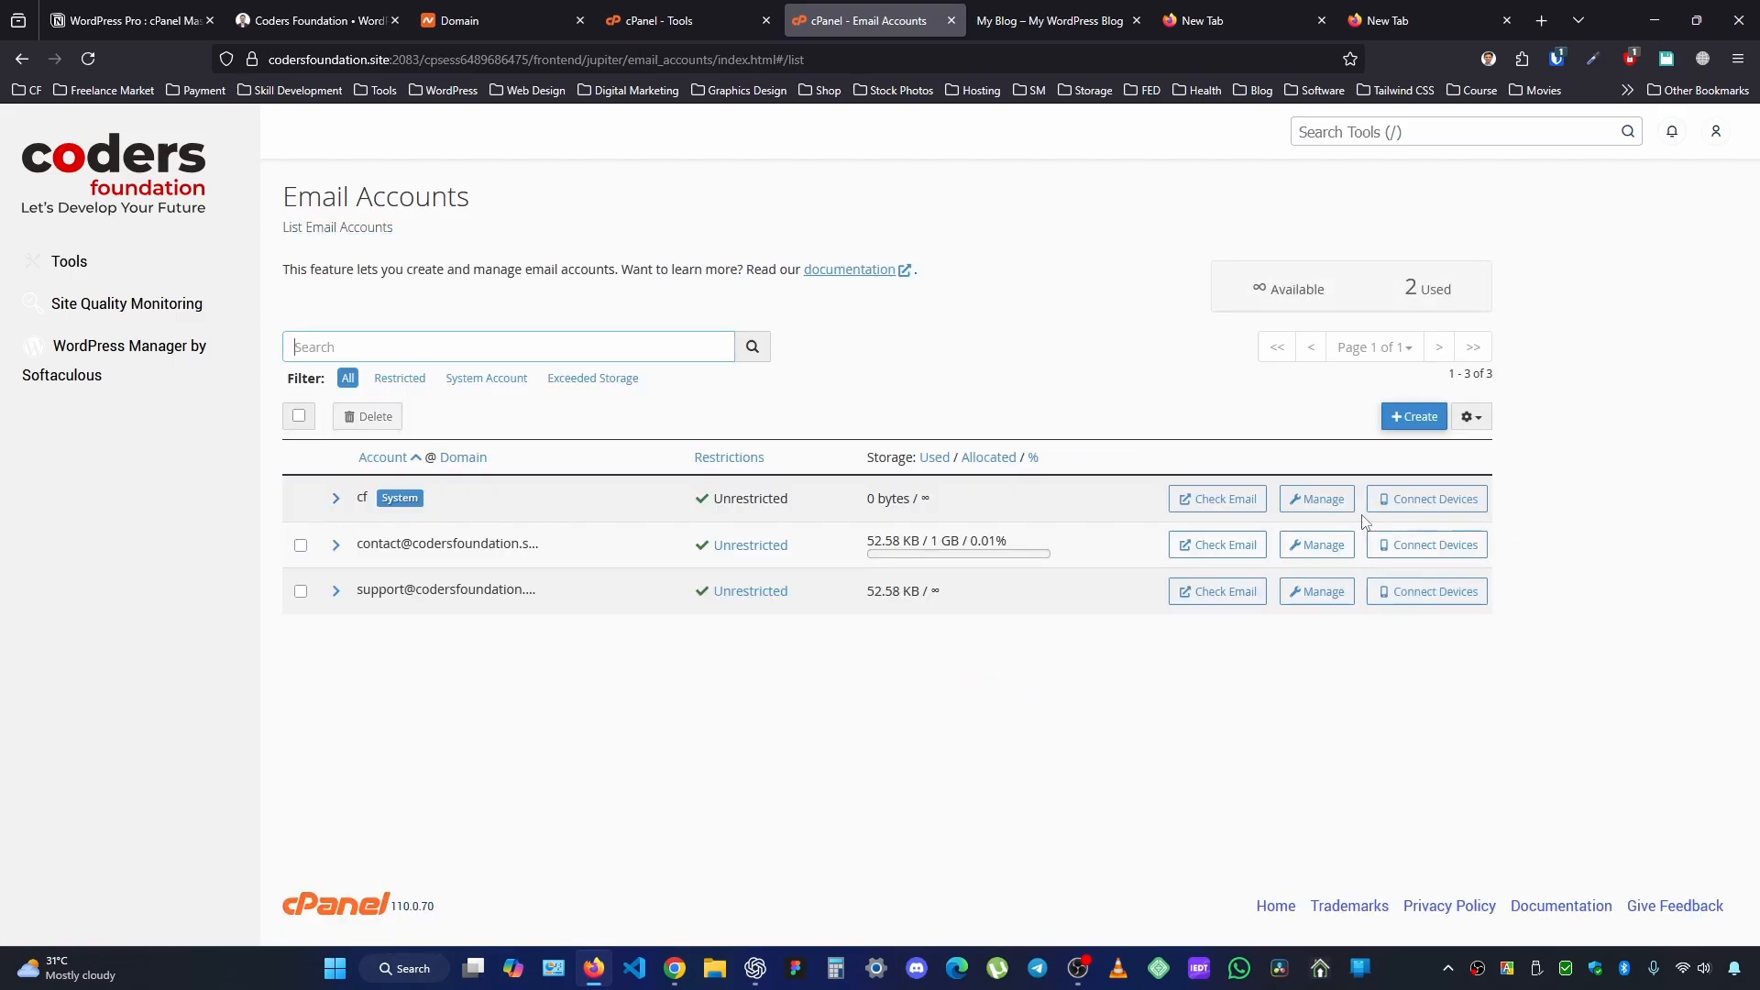
click(1452, 561)
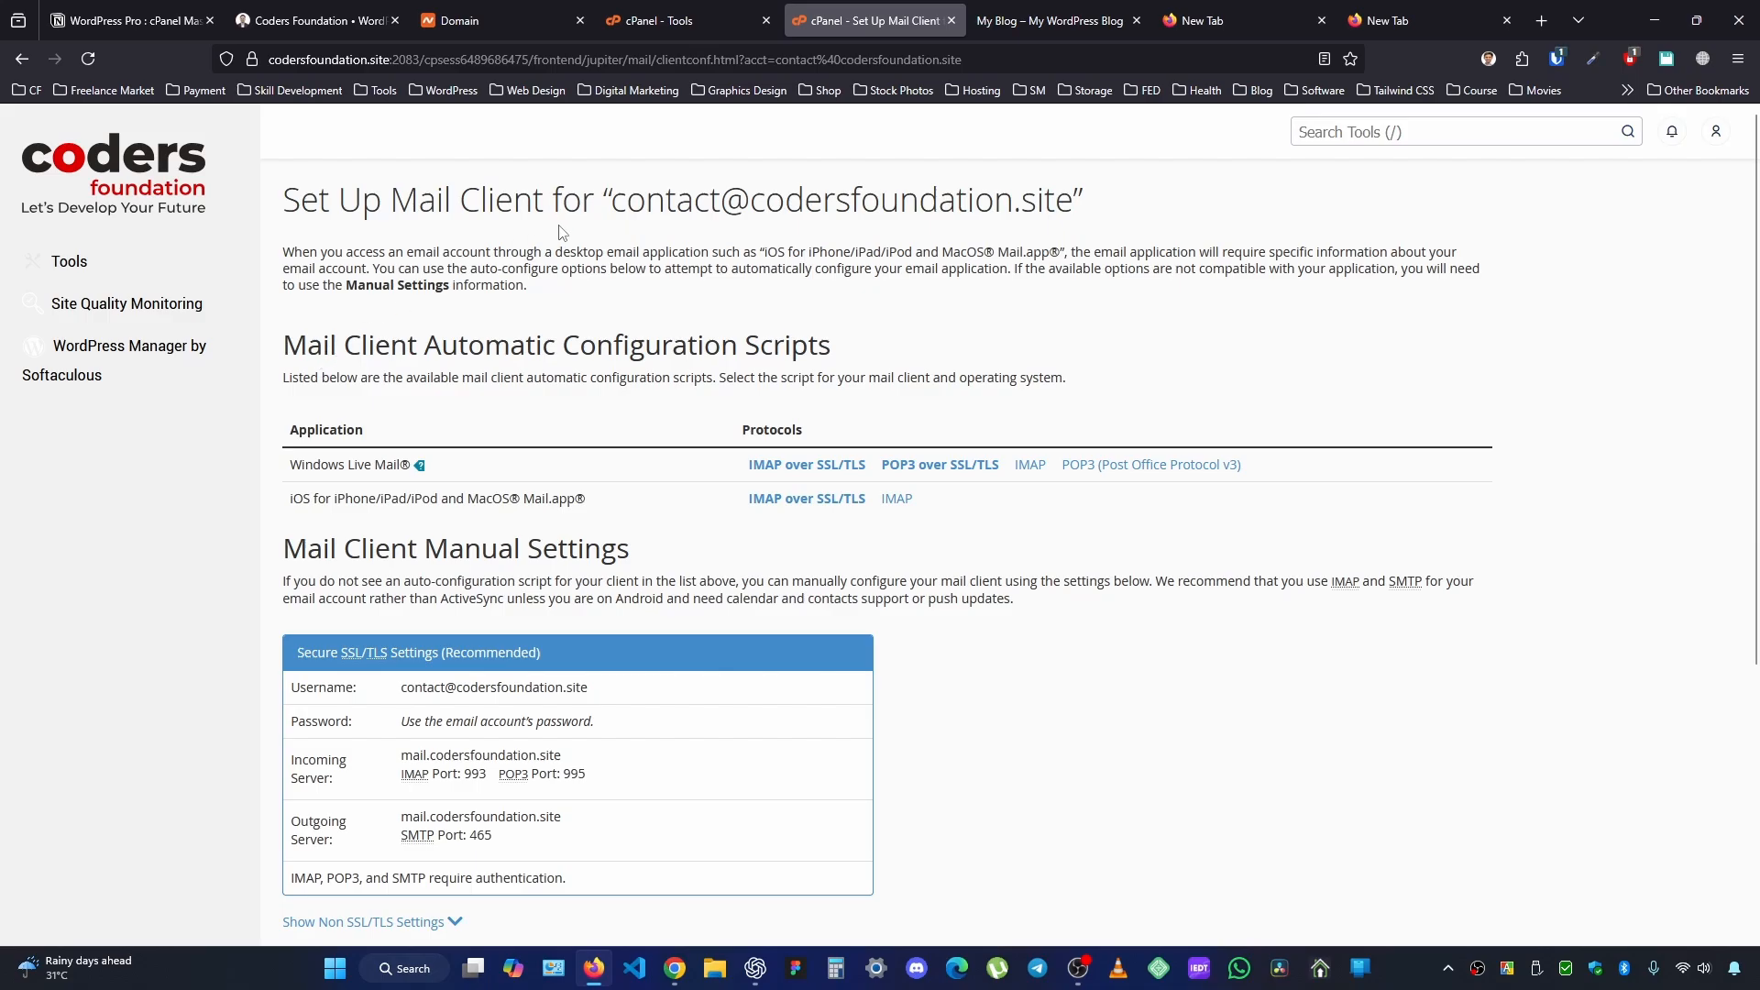
Scroll to the contact account's SSL/TLS settings: IMAP 993, POP3 995, SMTP 465
scroll(533, 493, down, 3)
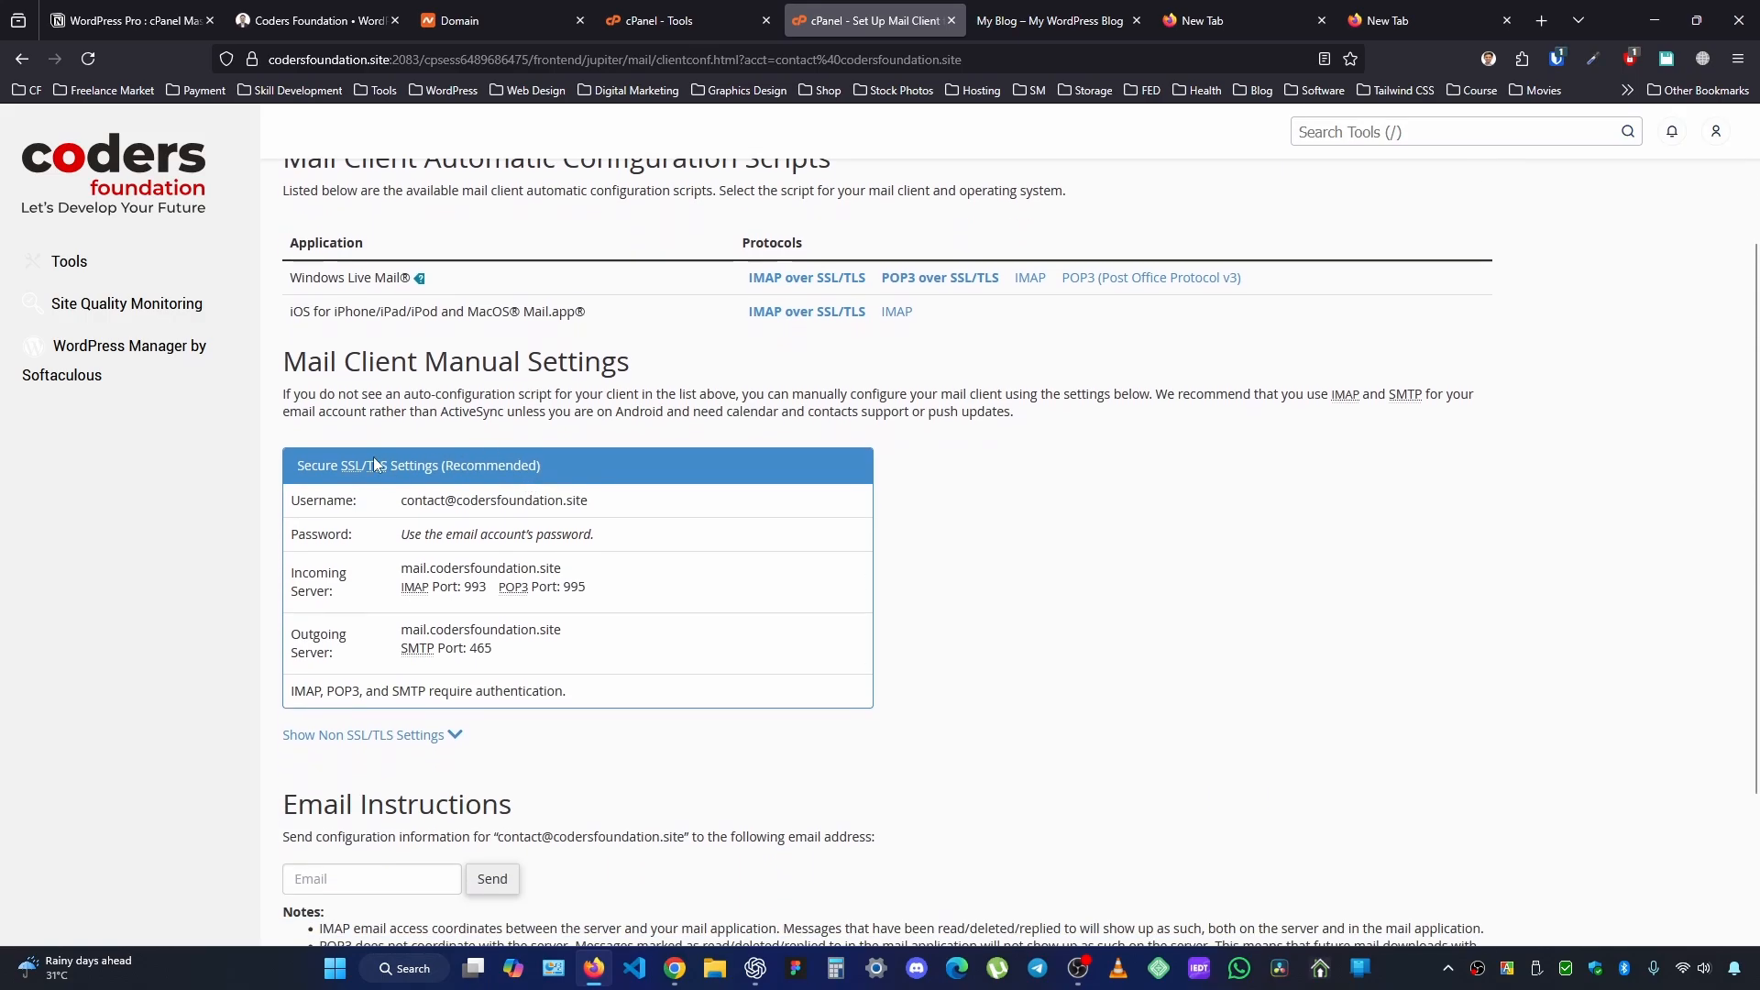
scroll(431, 496, down, 2)
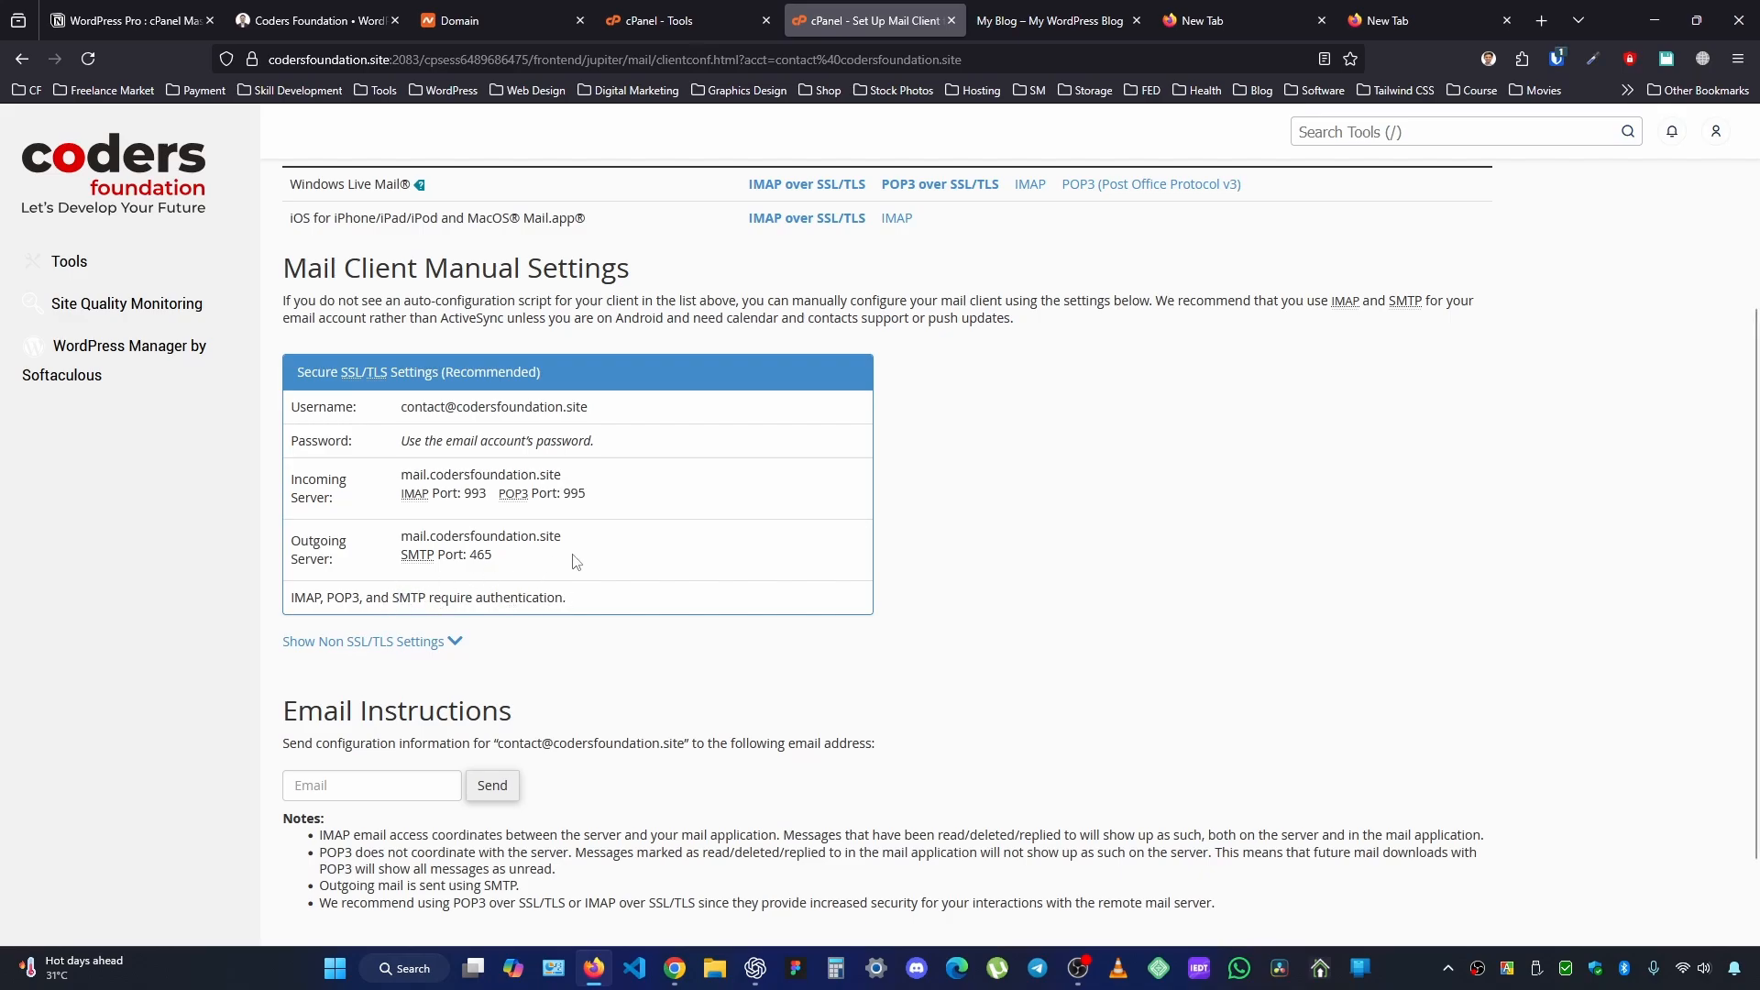
Review the Set Up Mail Client page, then return to the Email Accounts list showing contact and support
scroll(495, 545, up, 3)
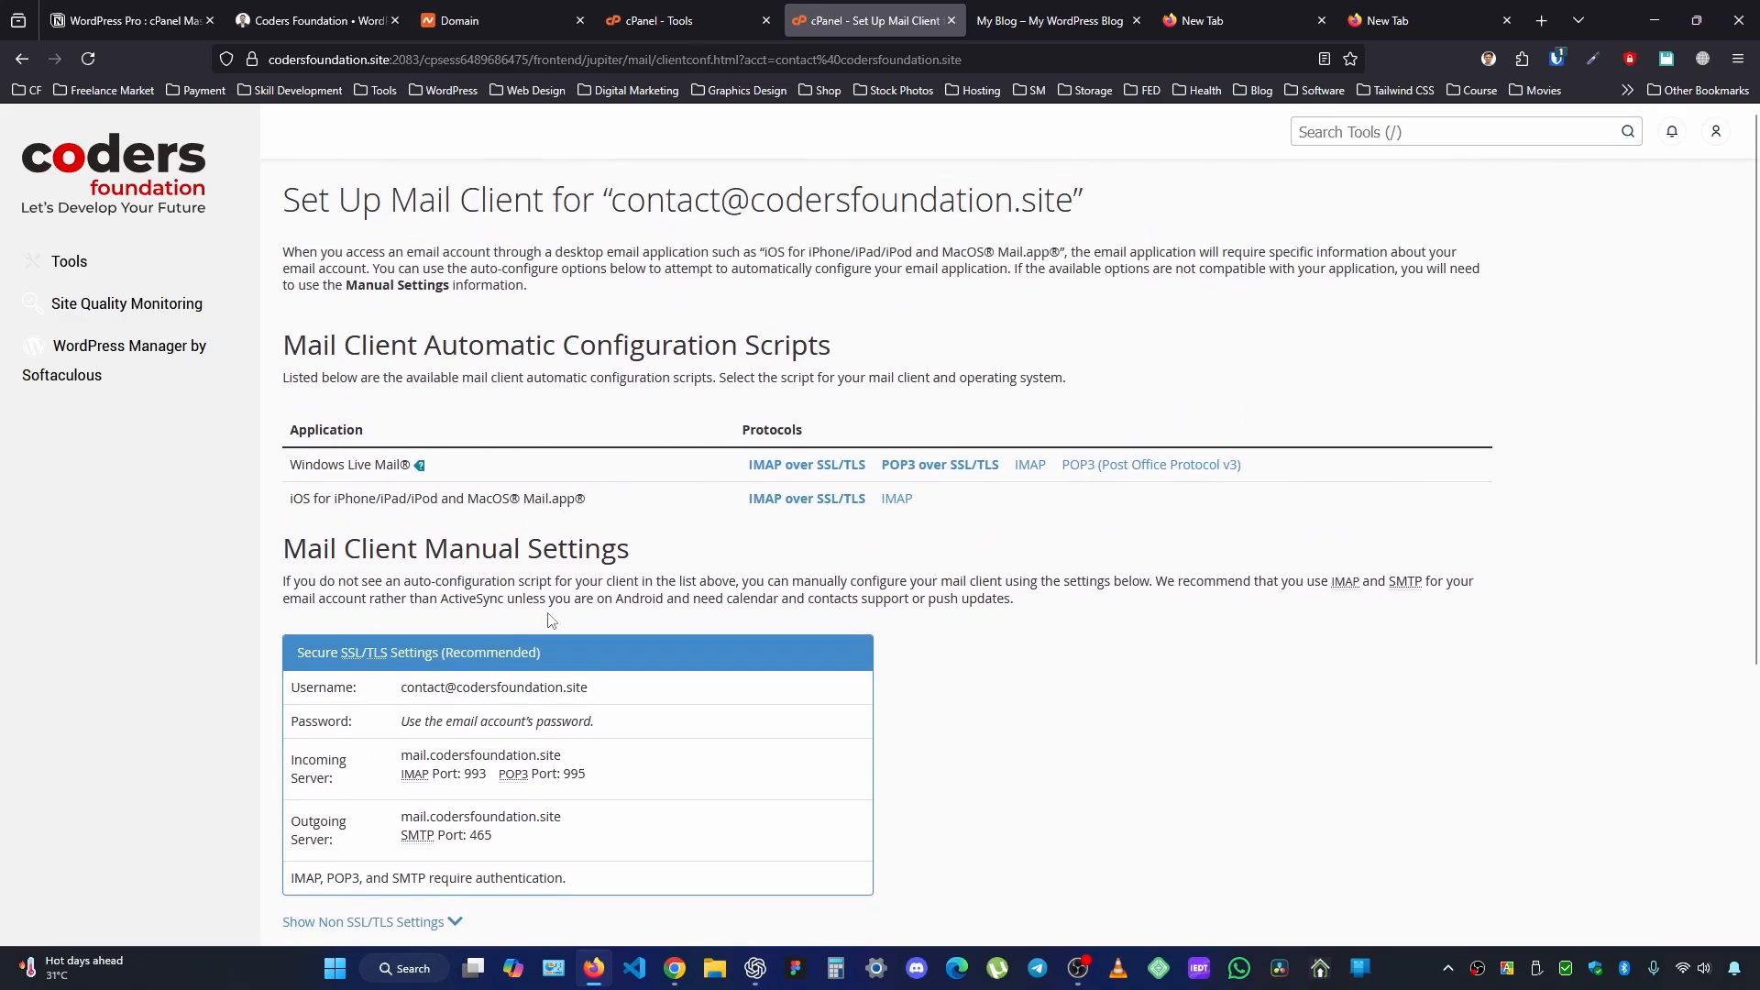
scroll(551, 619, down, 4)
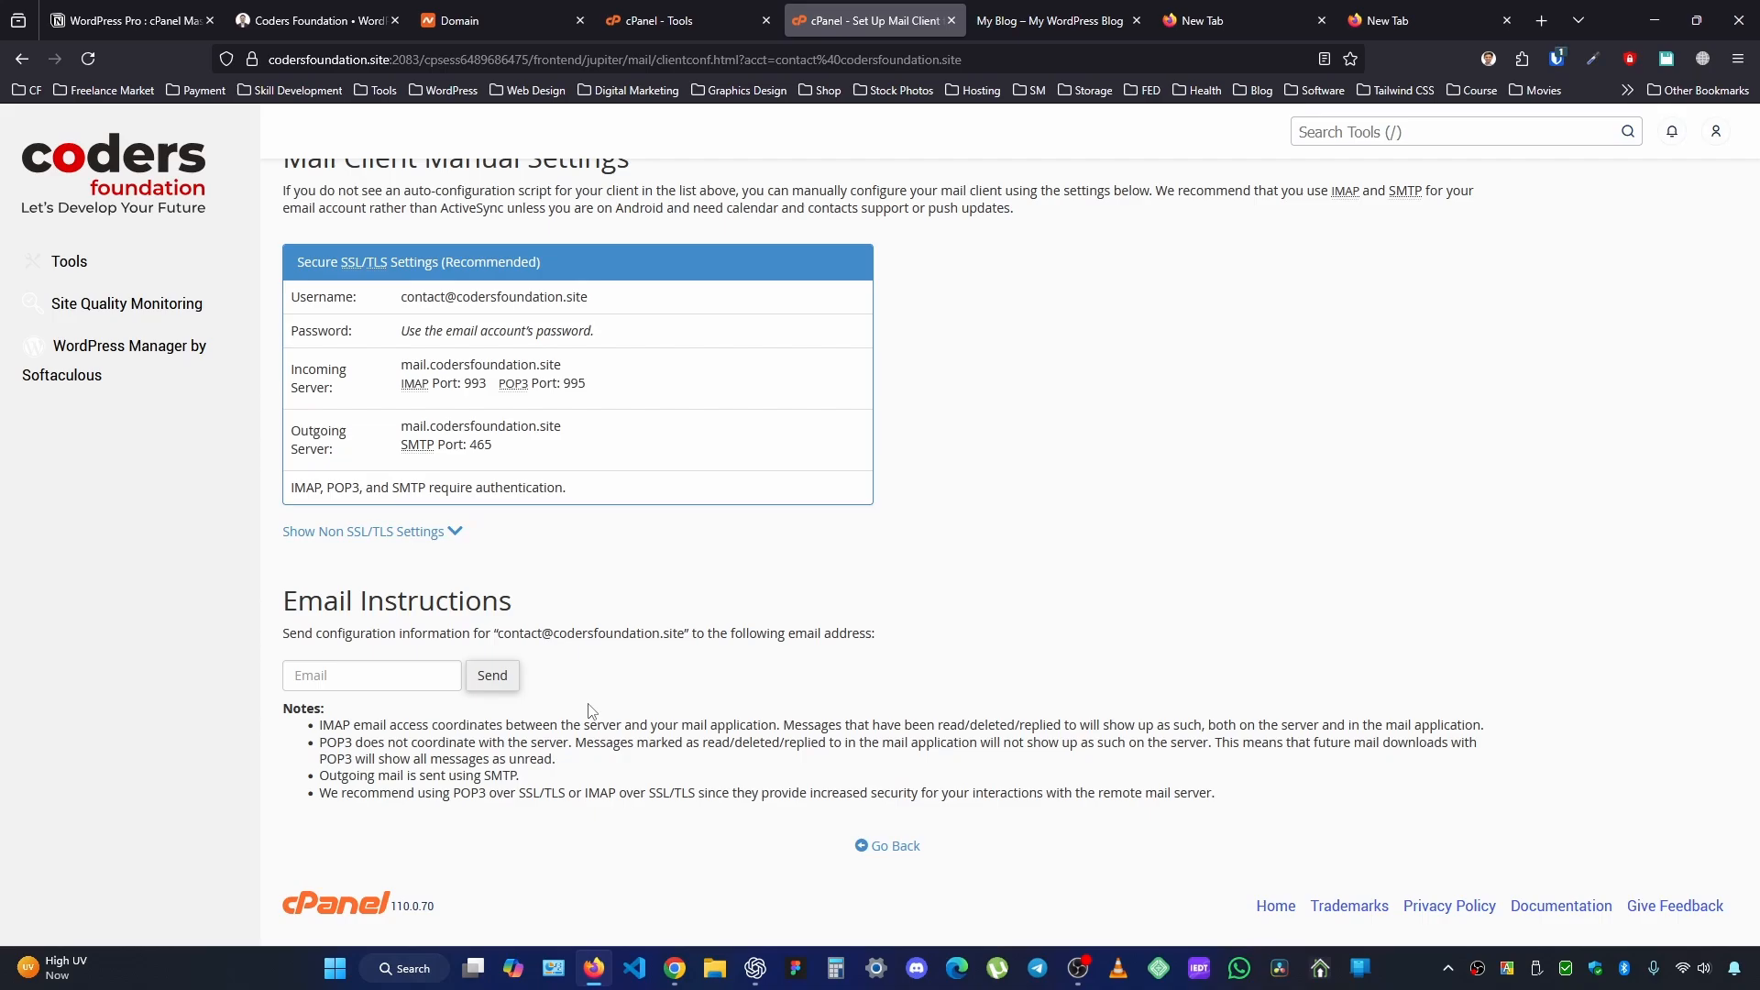
scroll(591, 712, up, 5)
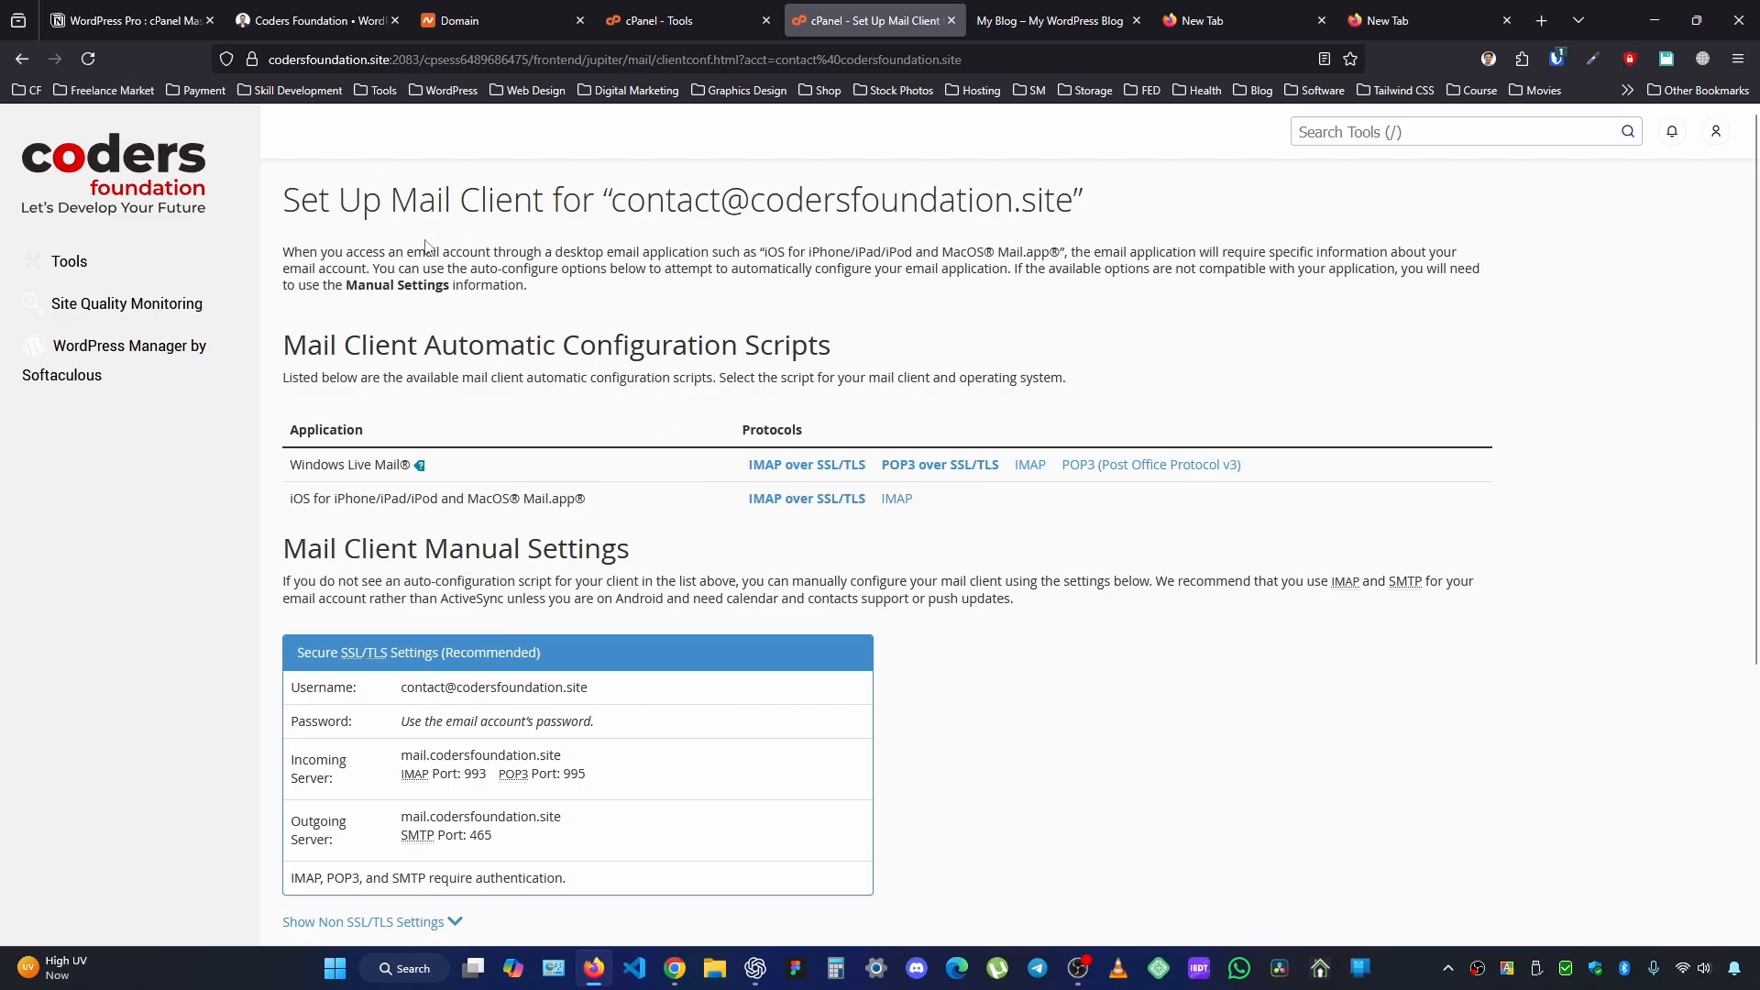
click(22, 58)
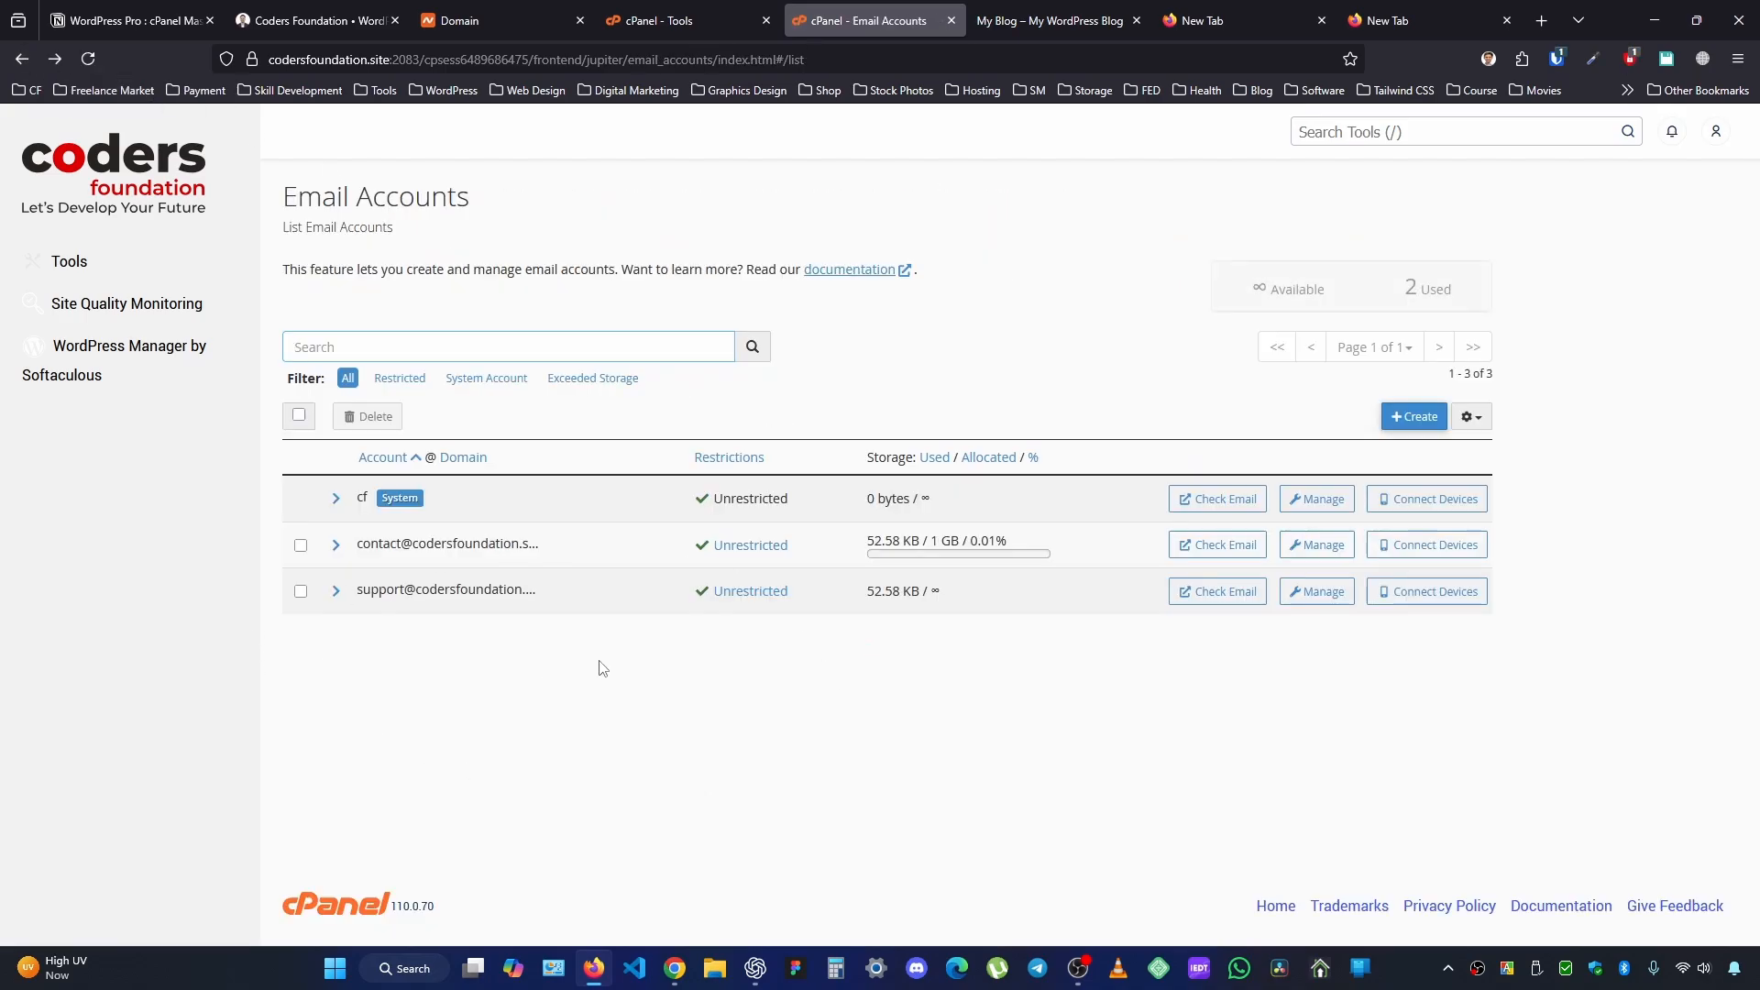